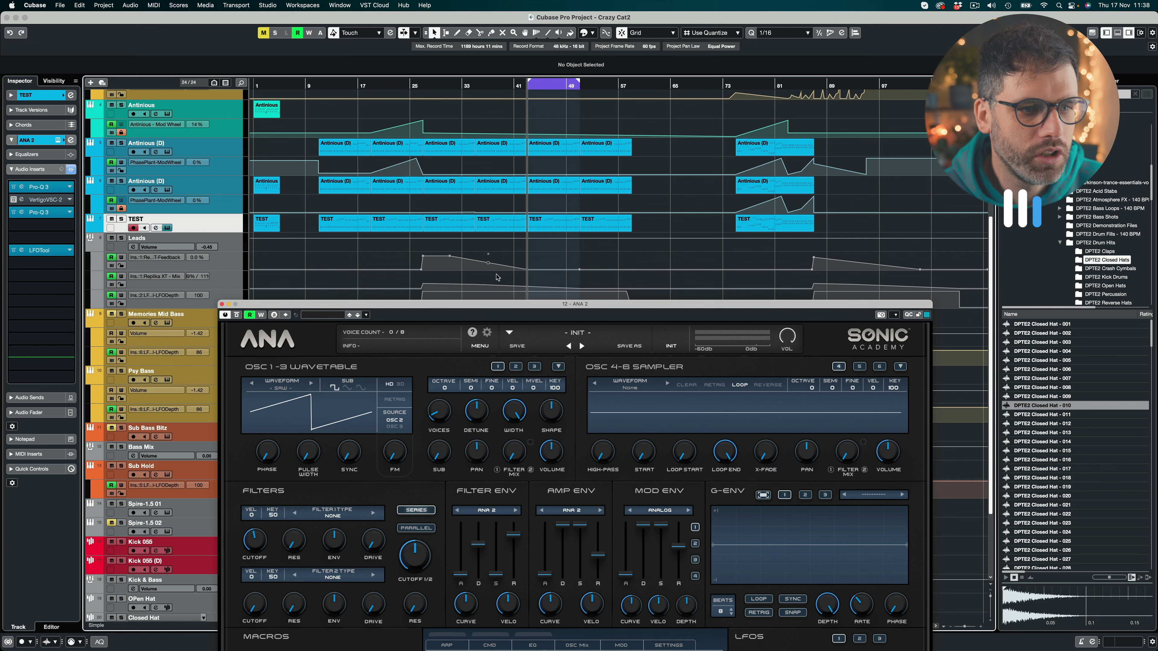
Audition the looped section and arrange the plugin windows so the whole ANA 2 synth shows and LFOTool is closed
left_click_drag(500, 313, 478, 41)
key("space")
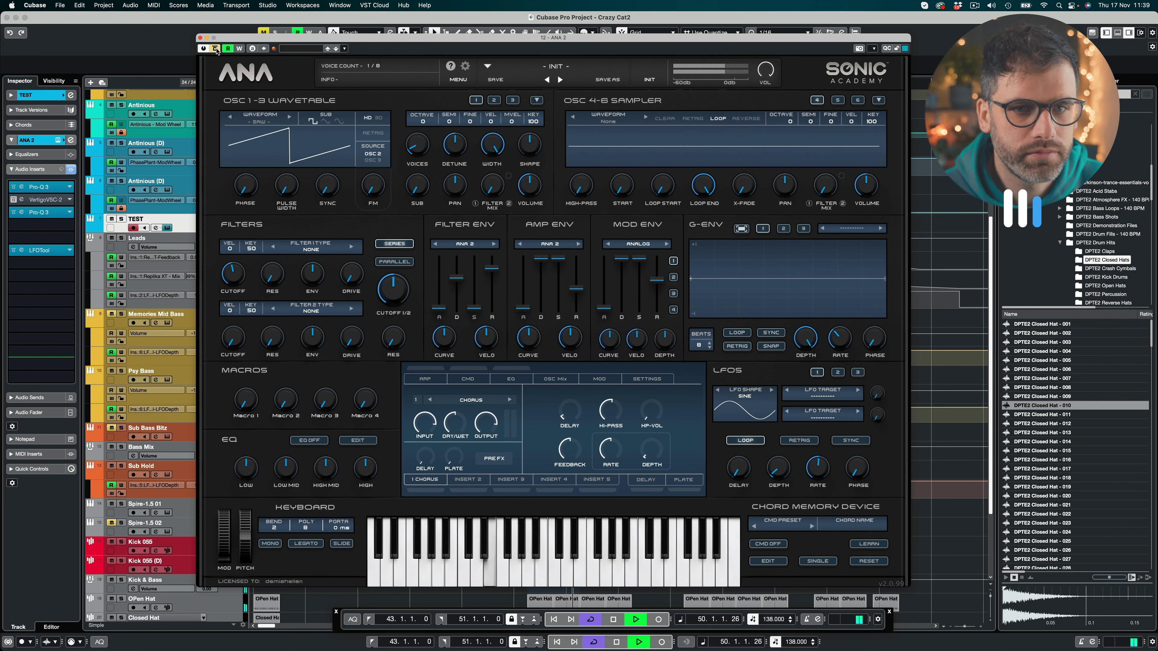
key("space")
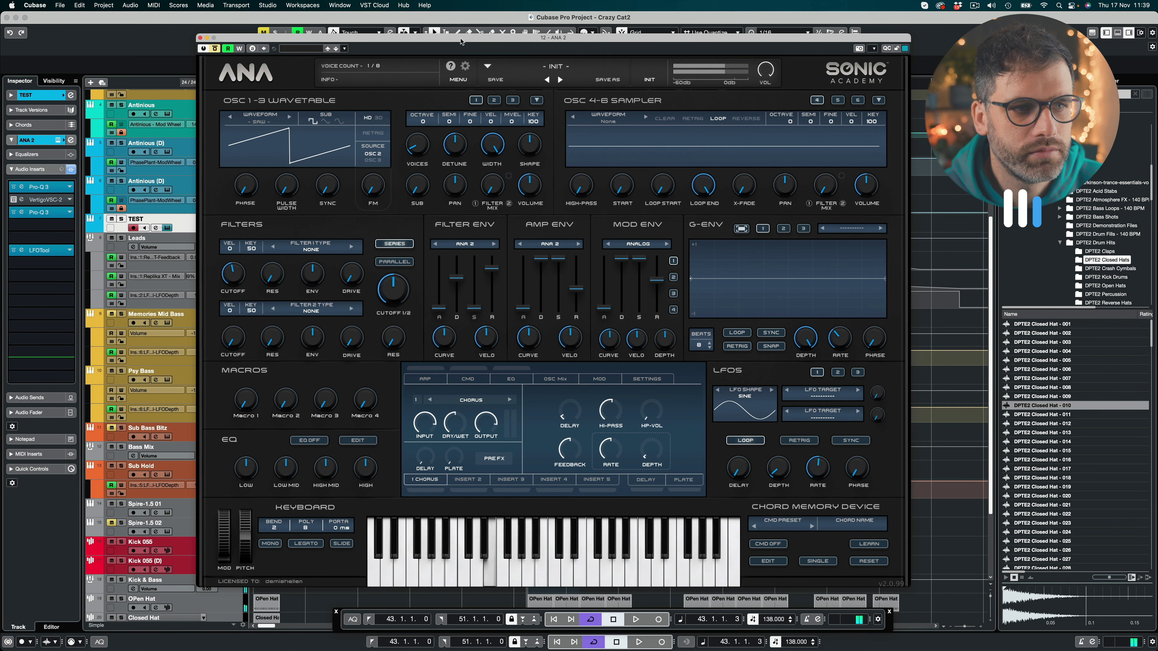
left_click_drag(460, 41, 490, 42)
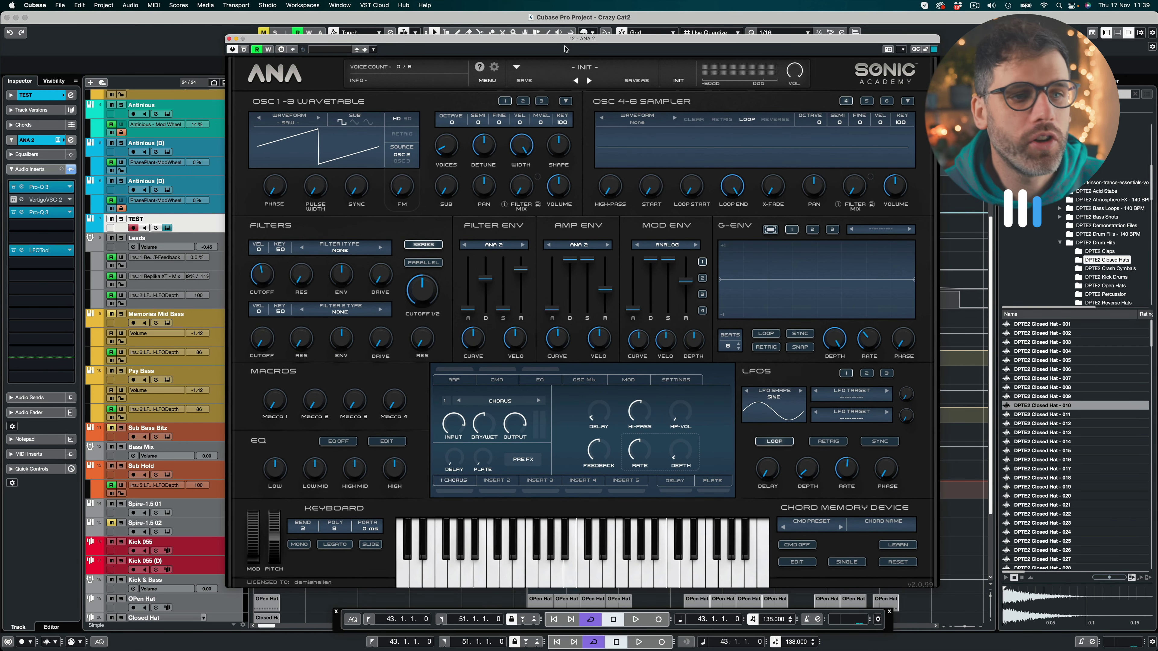
mouse_move(562, 41)
left_mouse_down()
mouse_move(552, 29)
mouse_move(553, 38)
left_mouse_up()
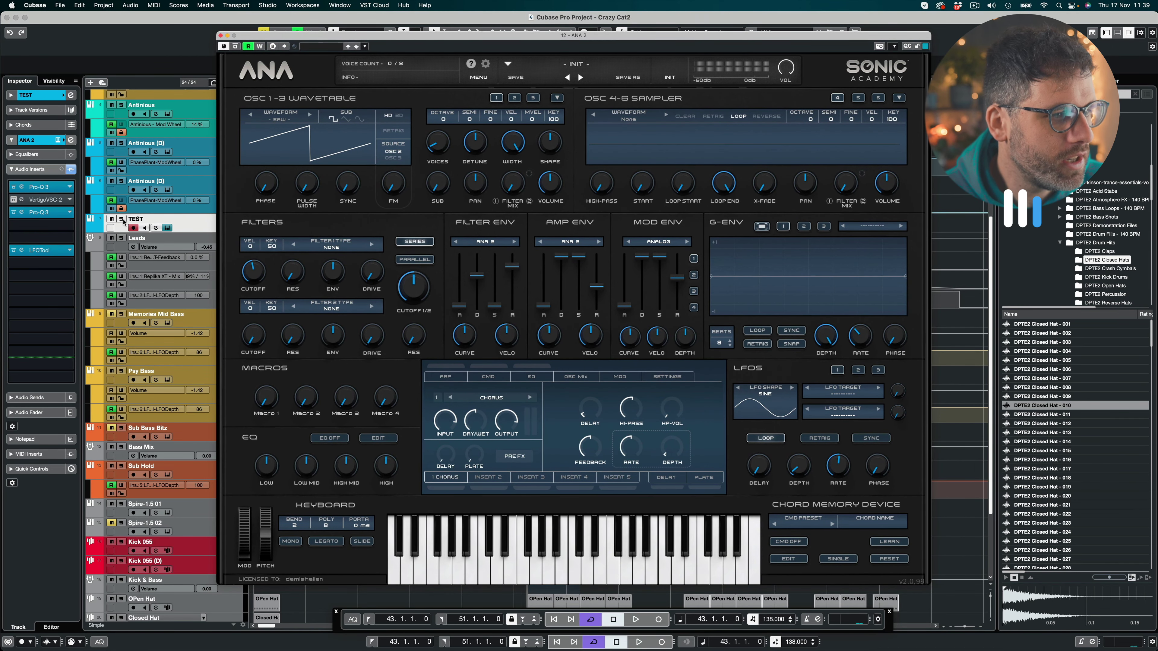
key("space")
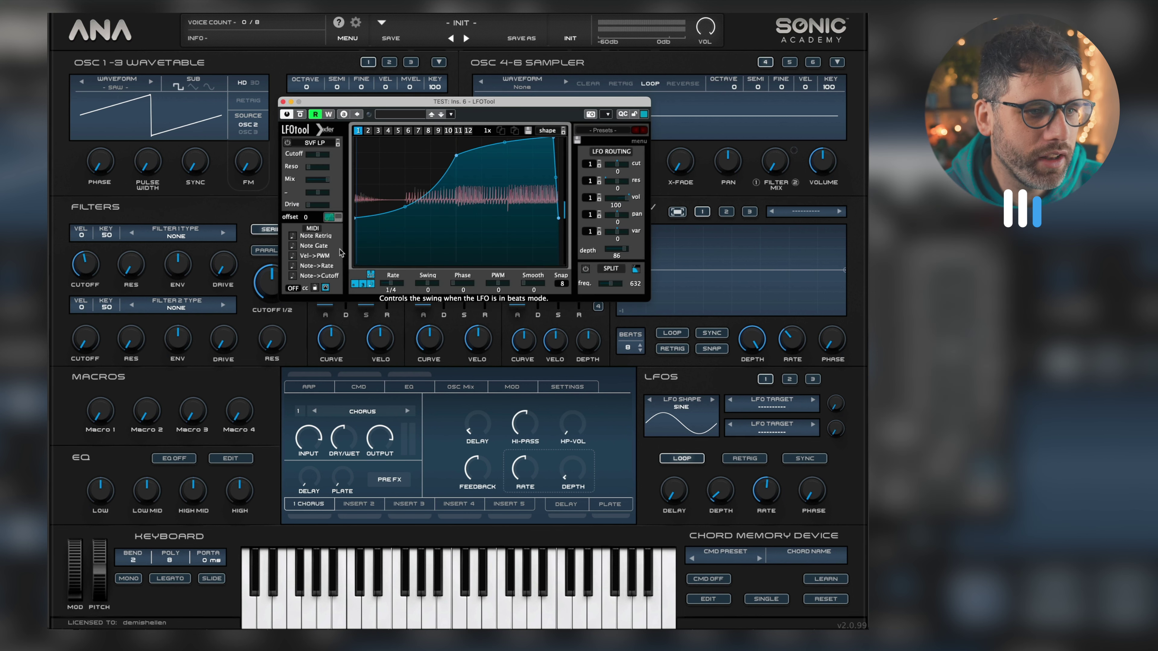
left_click(282, 102)
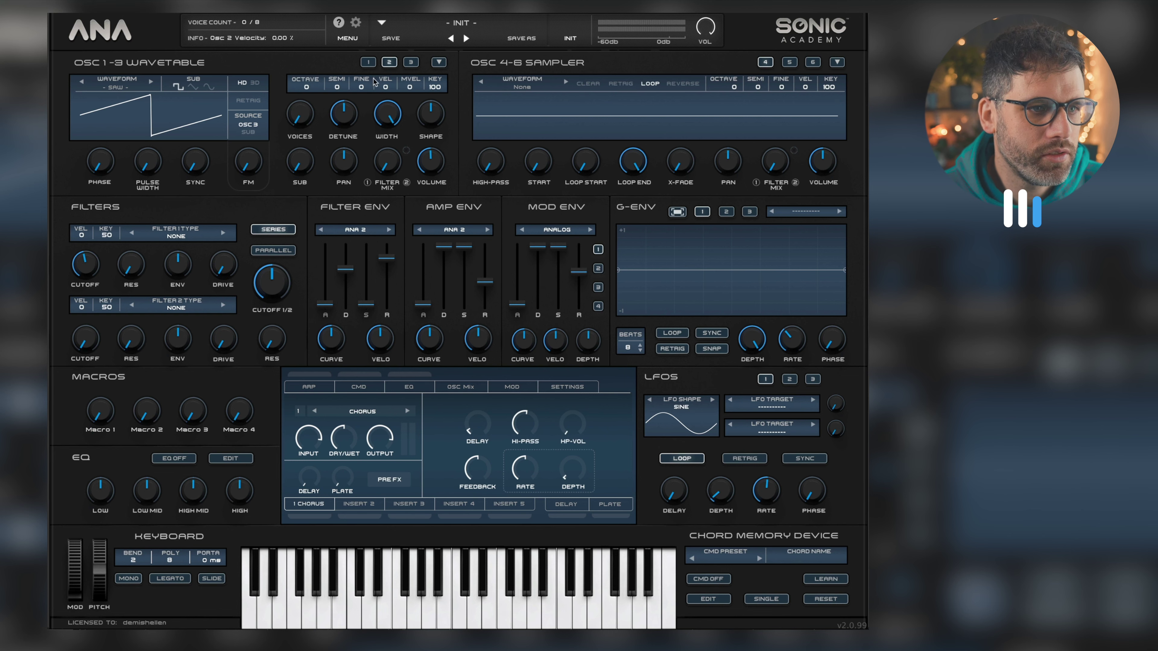
Change oscillator 2's waveform to the analog MS Square wavetable
left_click(129, 82)
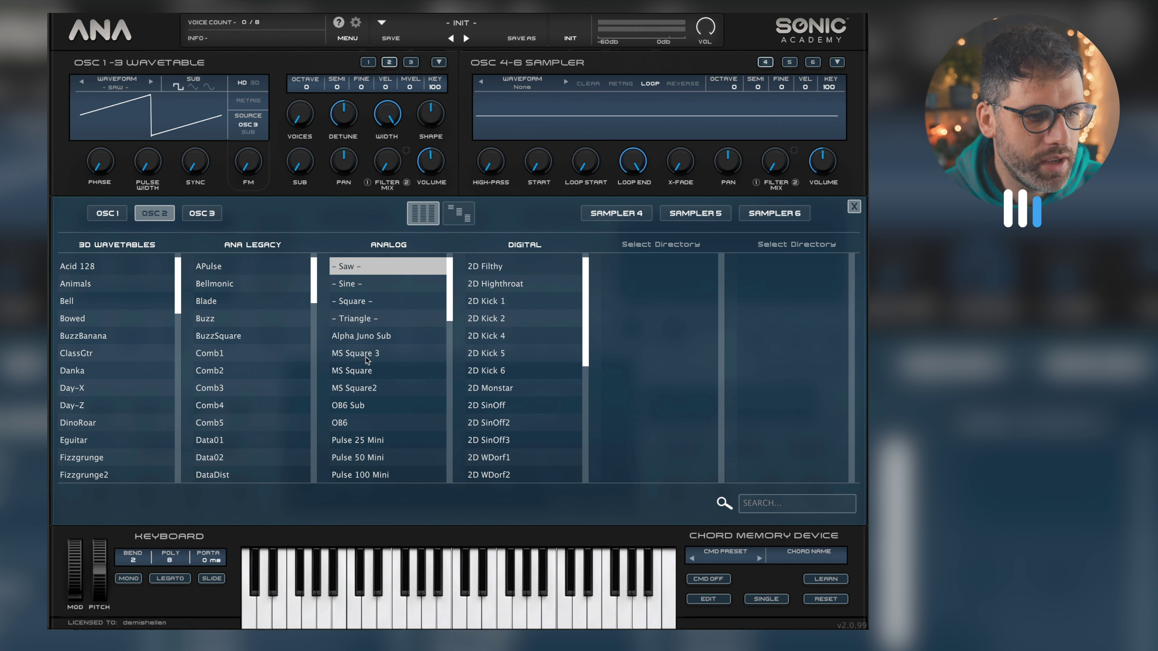
left_click(364, 373)
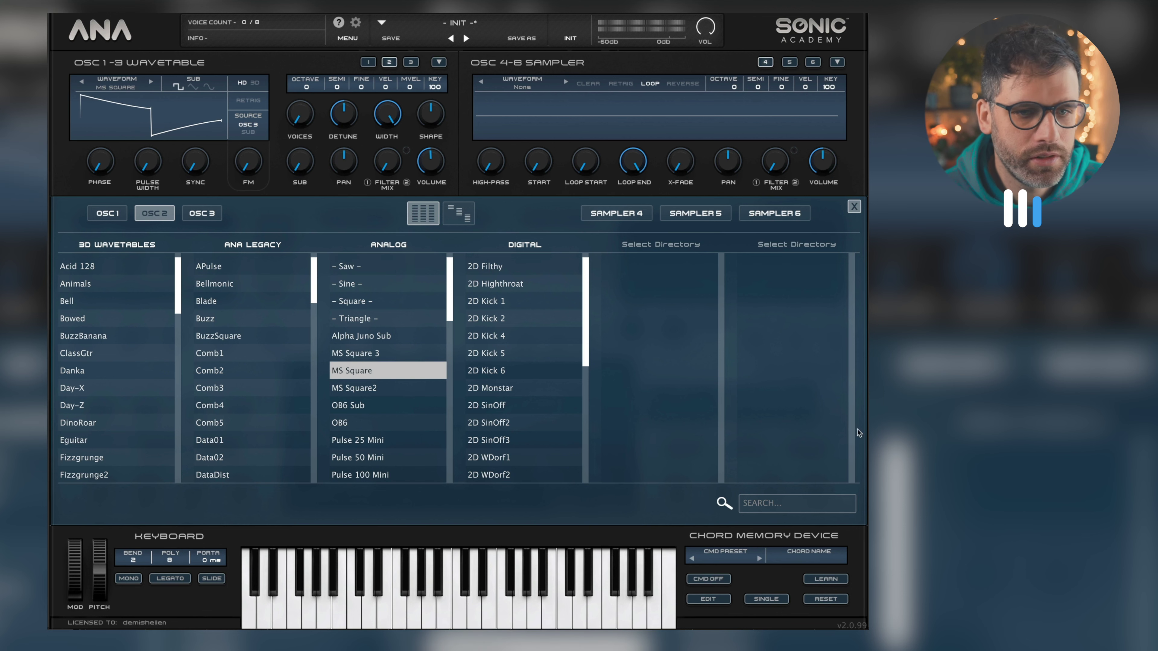
left_click(854, 207)
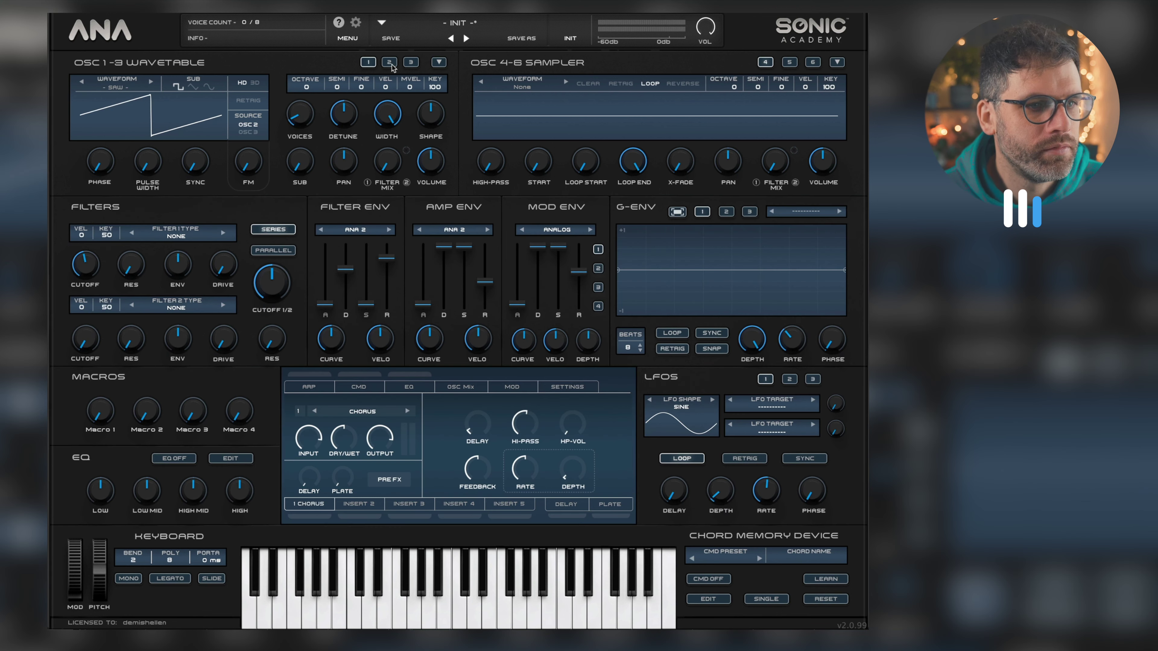
Bring in oscillator 2 by raising its unison voices, and increase its phase
left_click_drag(299, 114, 300, 108)
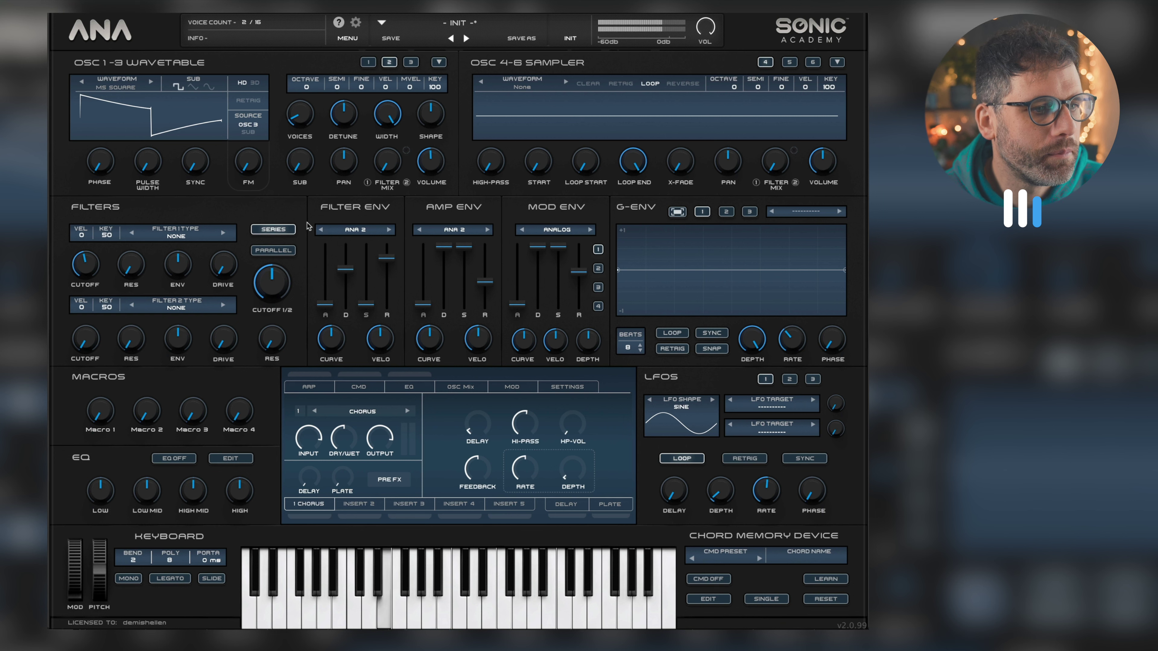
left_click_drag(99, 169, 98, 113)
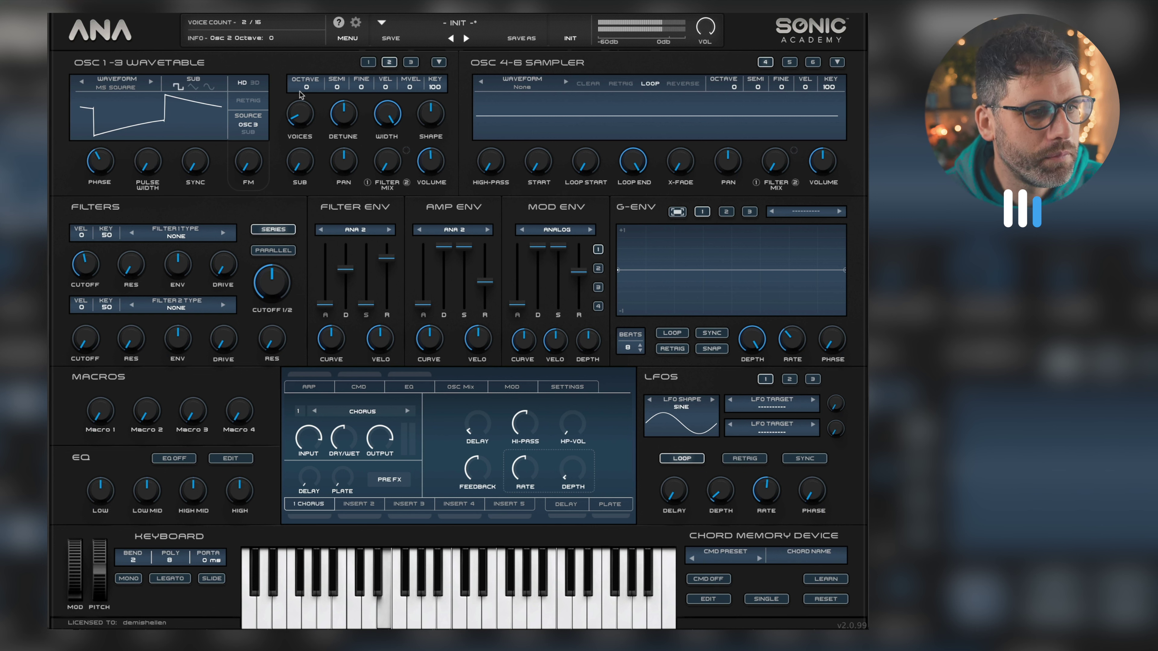
mouse_move(300, 112)
left_click_drag(300, 112, 301, 94)
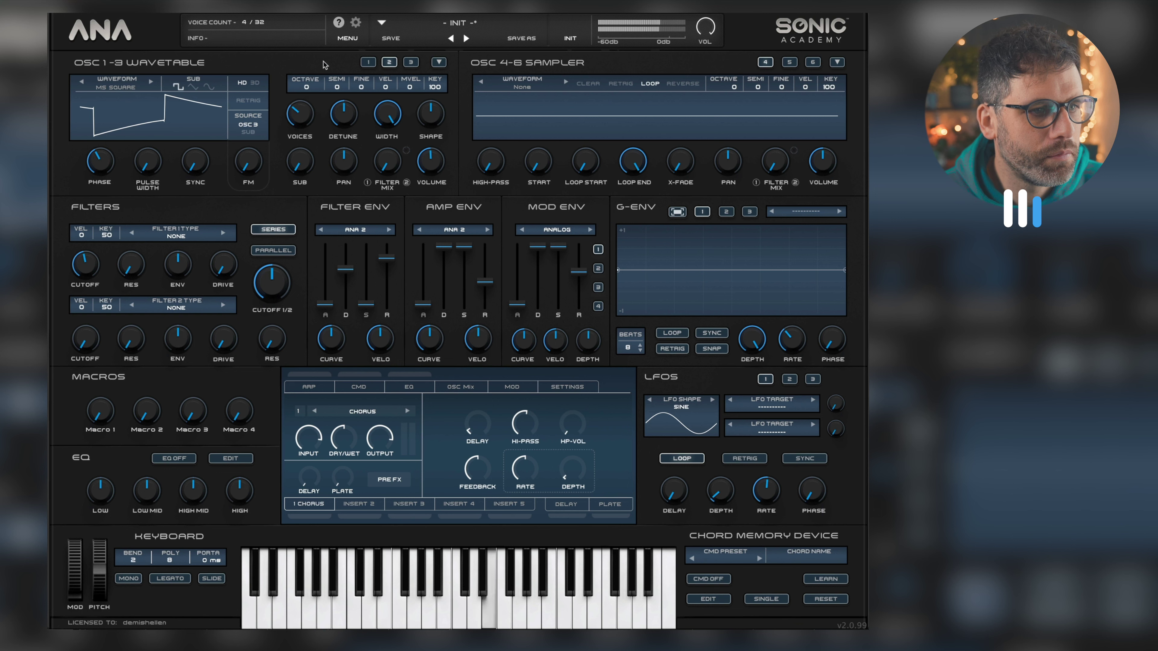
Raise oscillator 1's unison voices and reduce the detune on oscillators 1 and 2
left_click(368, 62)
mouse_move(301, 95)
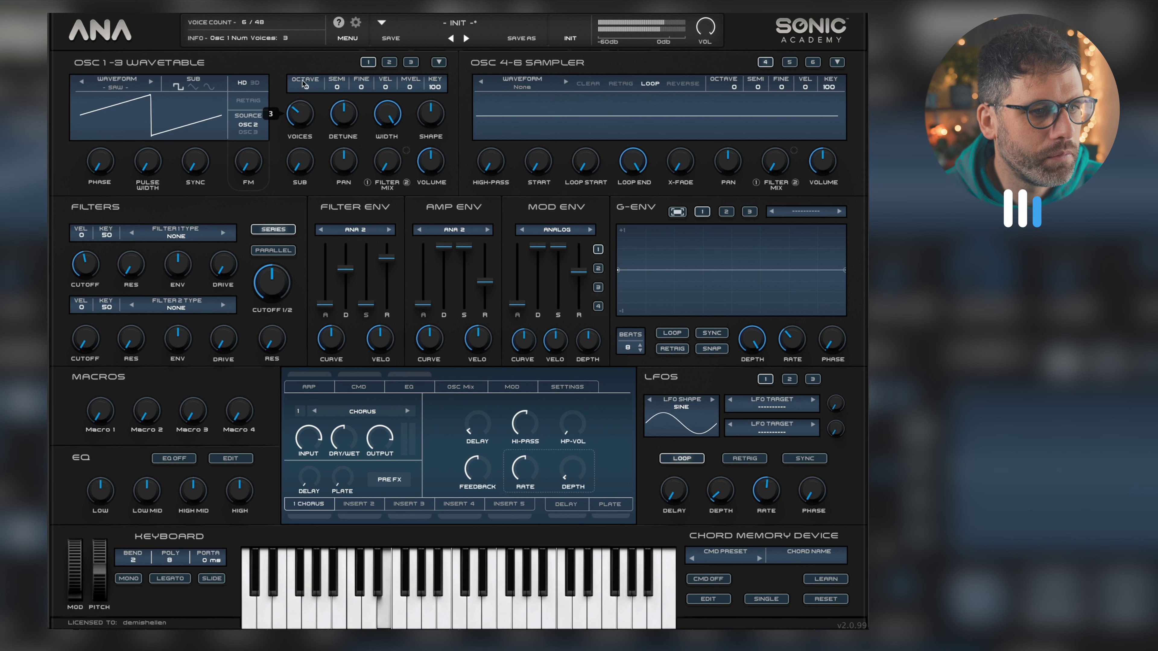
left_click_drag(301, 94, 336, 145)
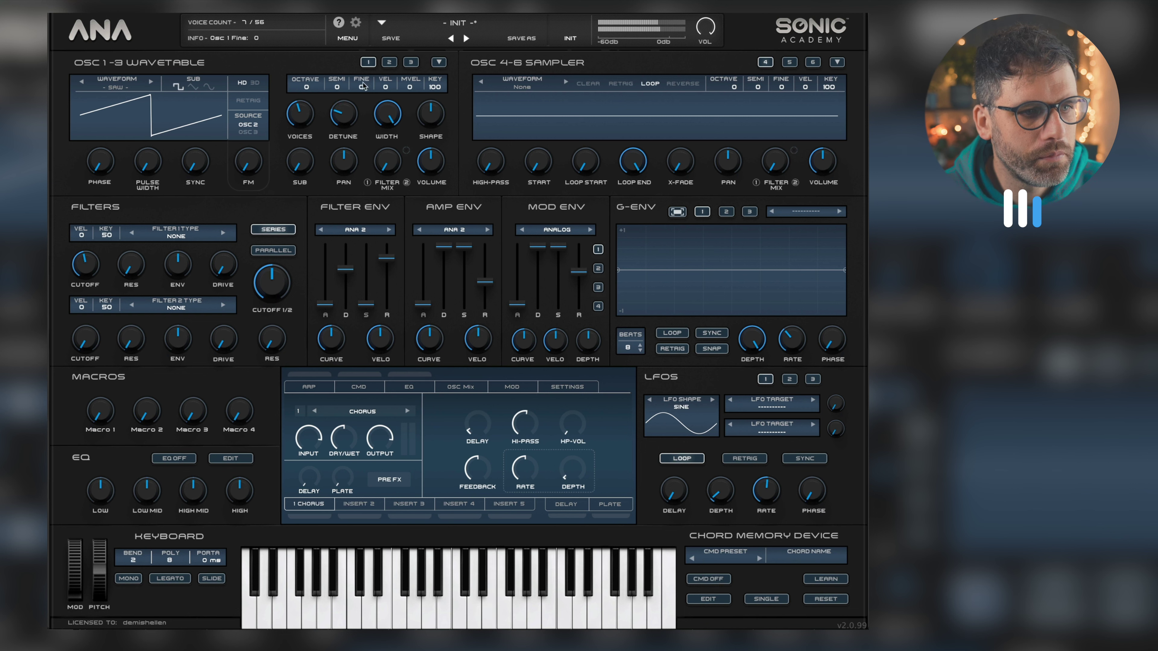
left_click(389, 62)
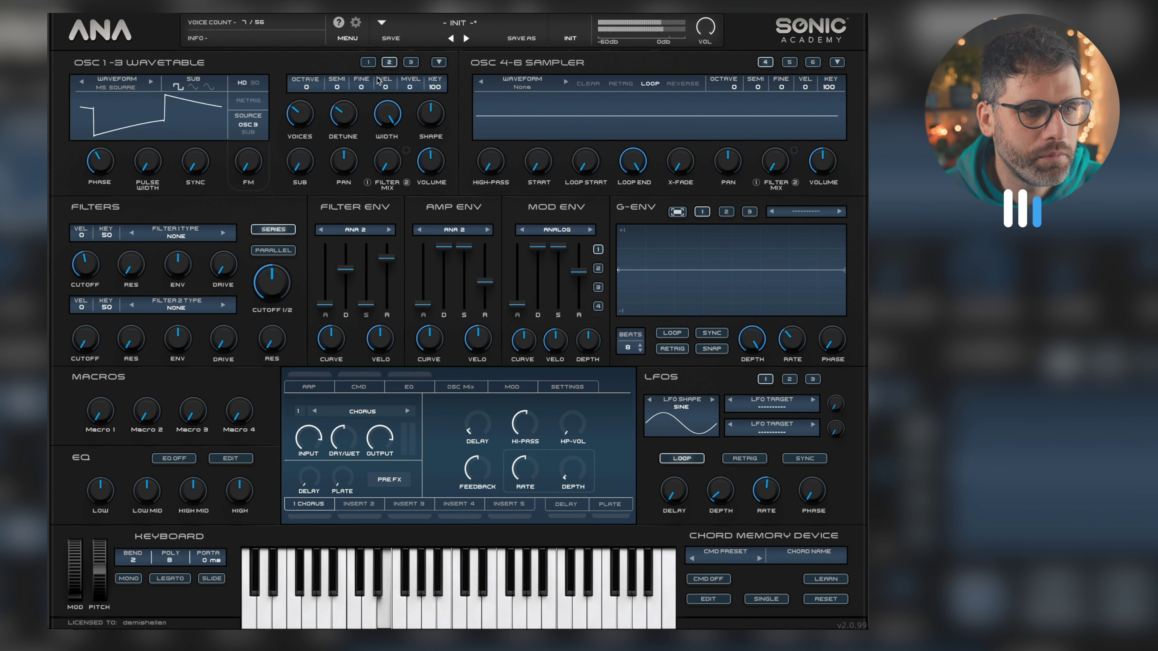
left_click(368, 63)
Set filter 1 to the Corgy type with its cutoff at 20 Hz, and the master cutoff to about 212 Hz
left_click(180, 236)
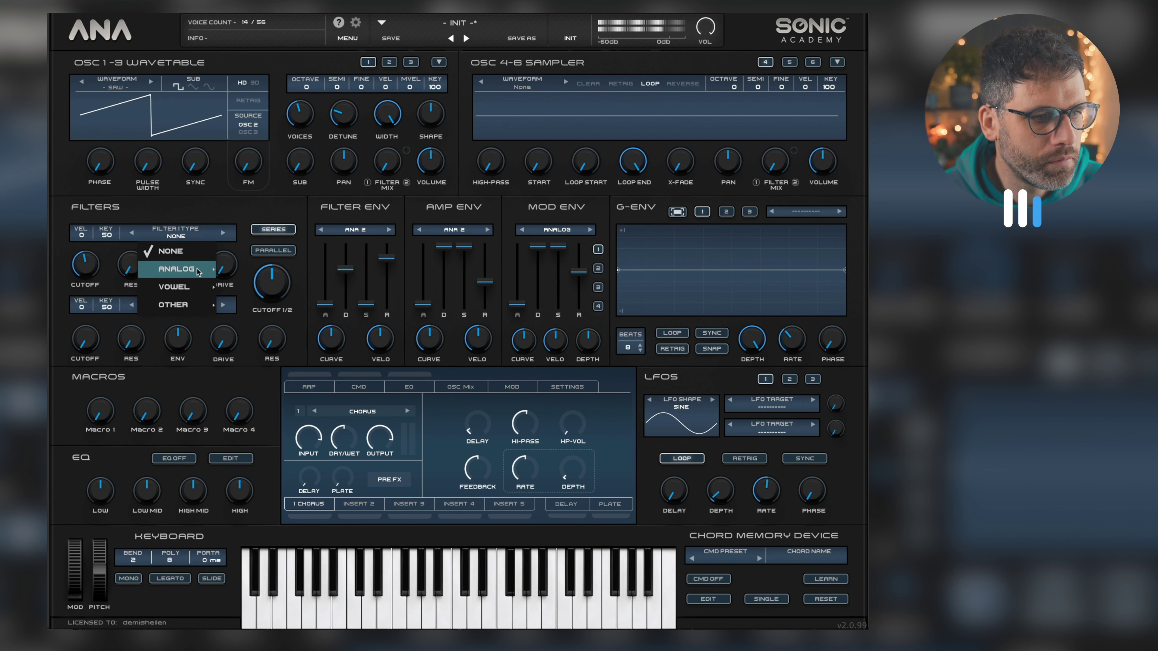
mouse_move(190, 270)
left_click(253, 341)
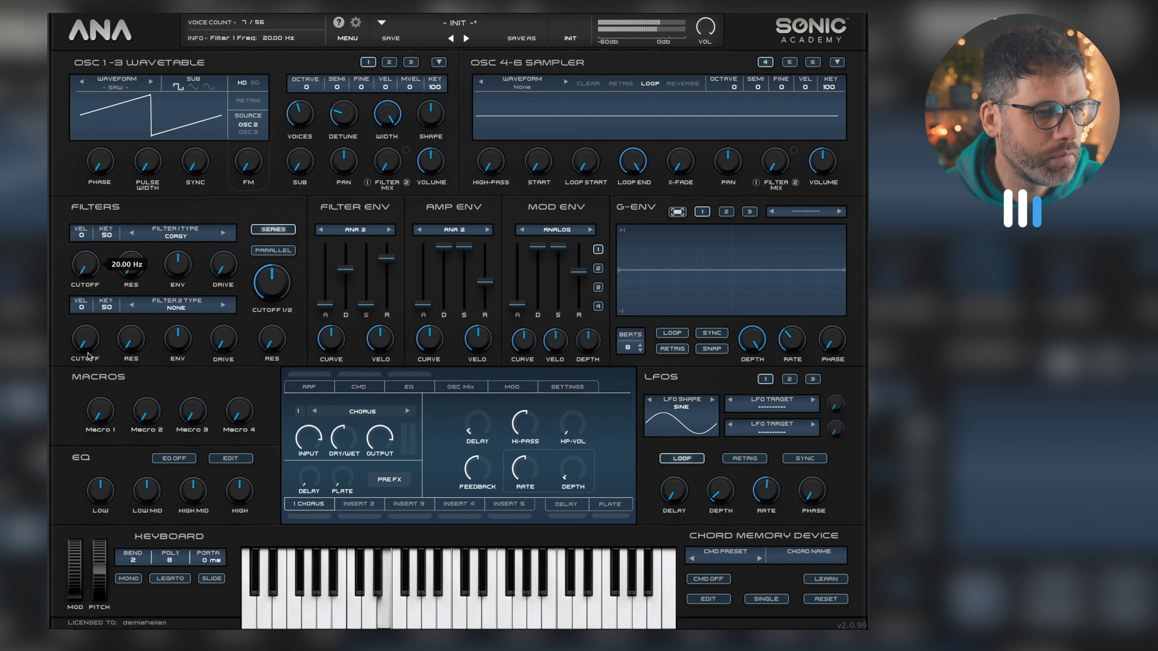
left_click_drag(89, 286, 90, 302)
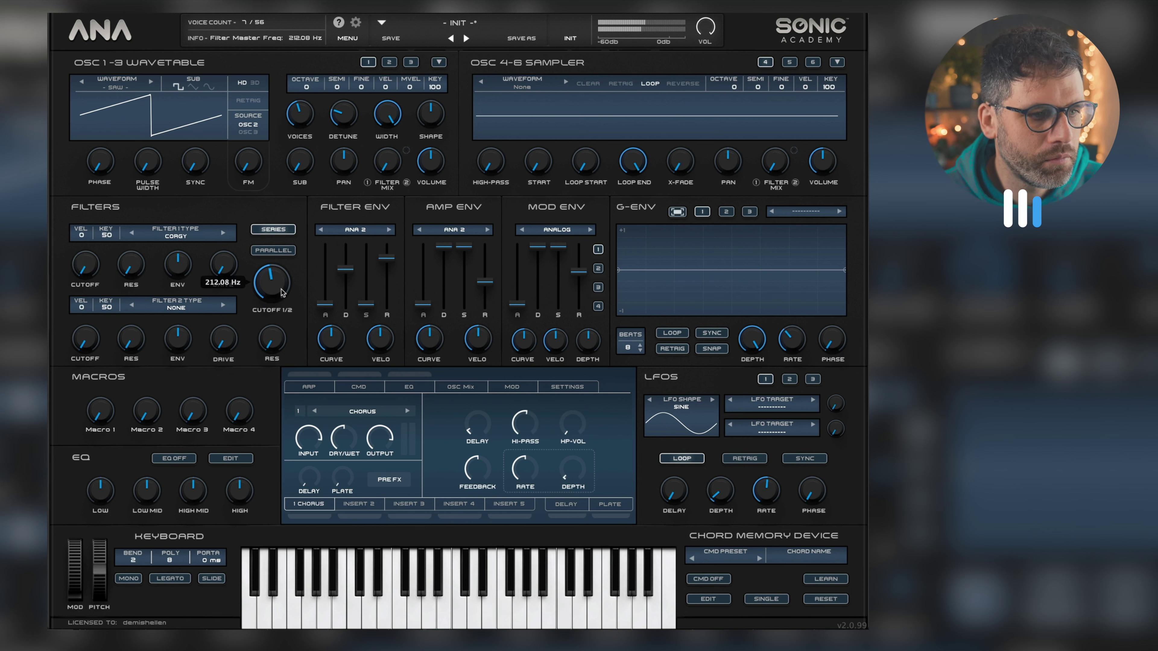
Raise filter 1's envelope amount and drive, and shape the filter envelope with shorter decay and release, higher curve and about -27% velocity
mouse_move(191, 263)
left_click_drag(191, 264, 192, 250)
left_click_drag(387, 258, 346, 274)
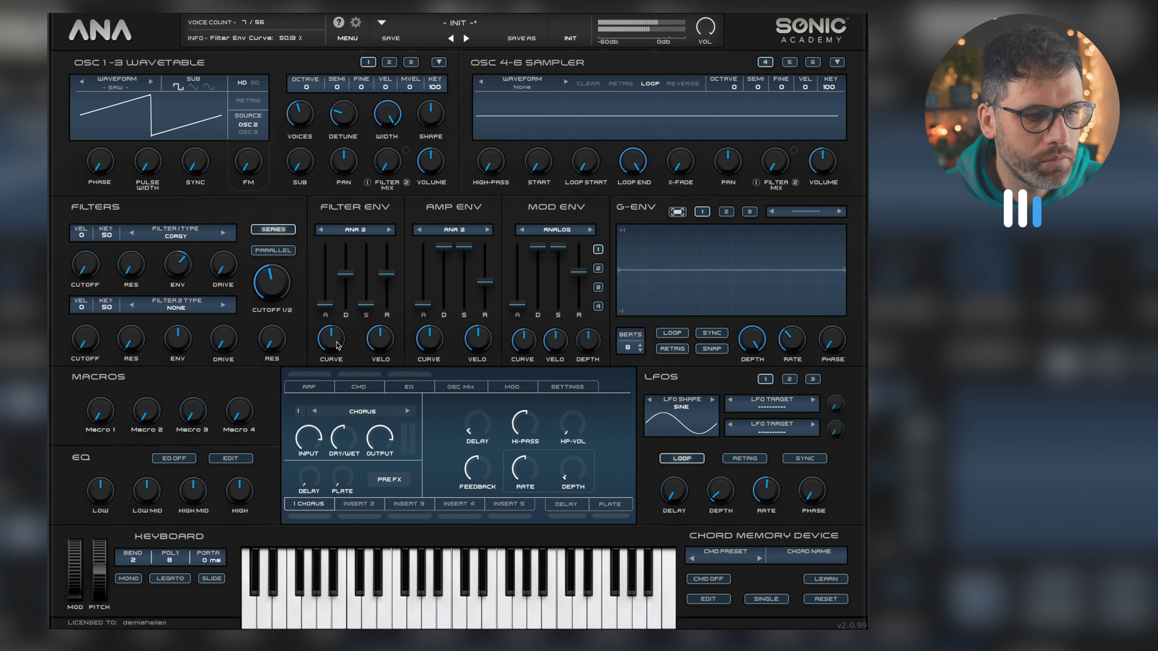
mouse_move(386, 345)
mouse_move(387, 345)
left_mouse_down()
mouse_move(381, 376)
mouse_move(379, 362)
left_mouse_up()
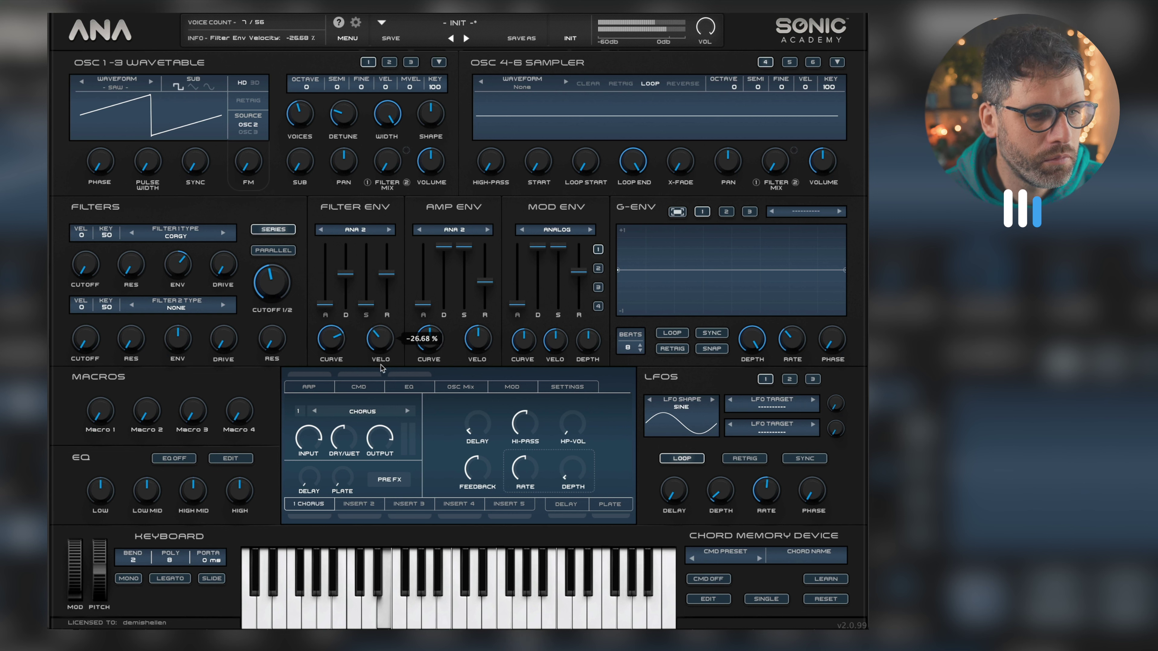
left_click_drag(211, 268, 221, 221)
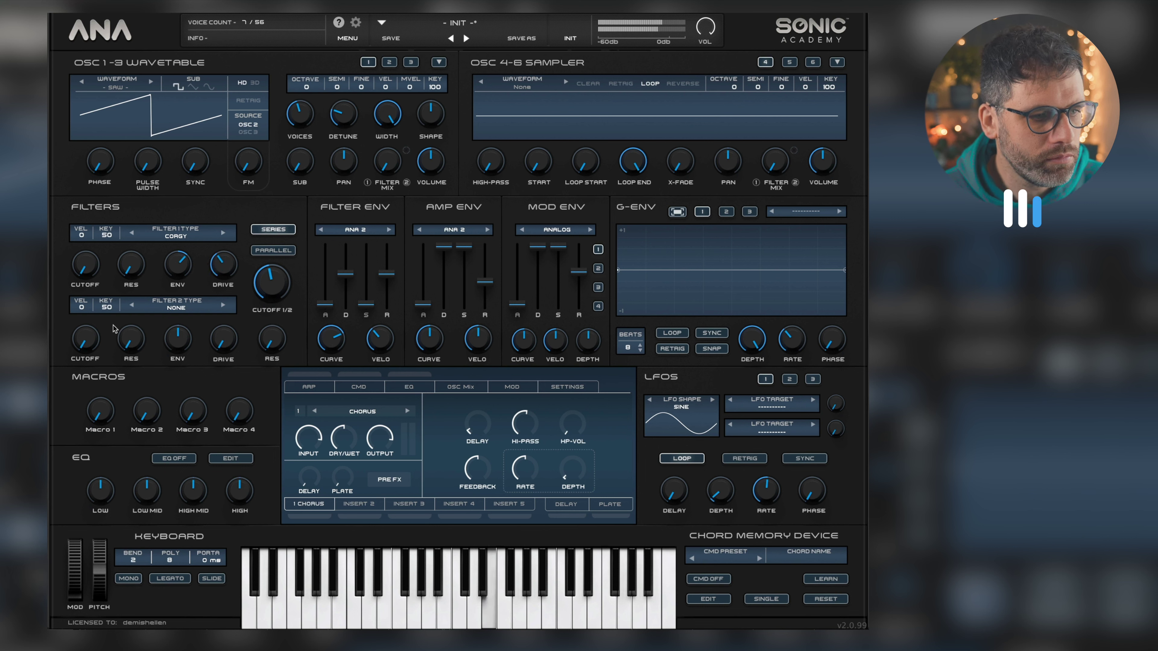
Lower the amp envelope's decay to its minimum and set its release to about 0.23 sec
left_click(444, 283)
left_click_drag(443, 246, 484, 285)
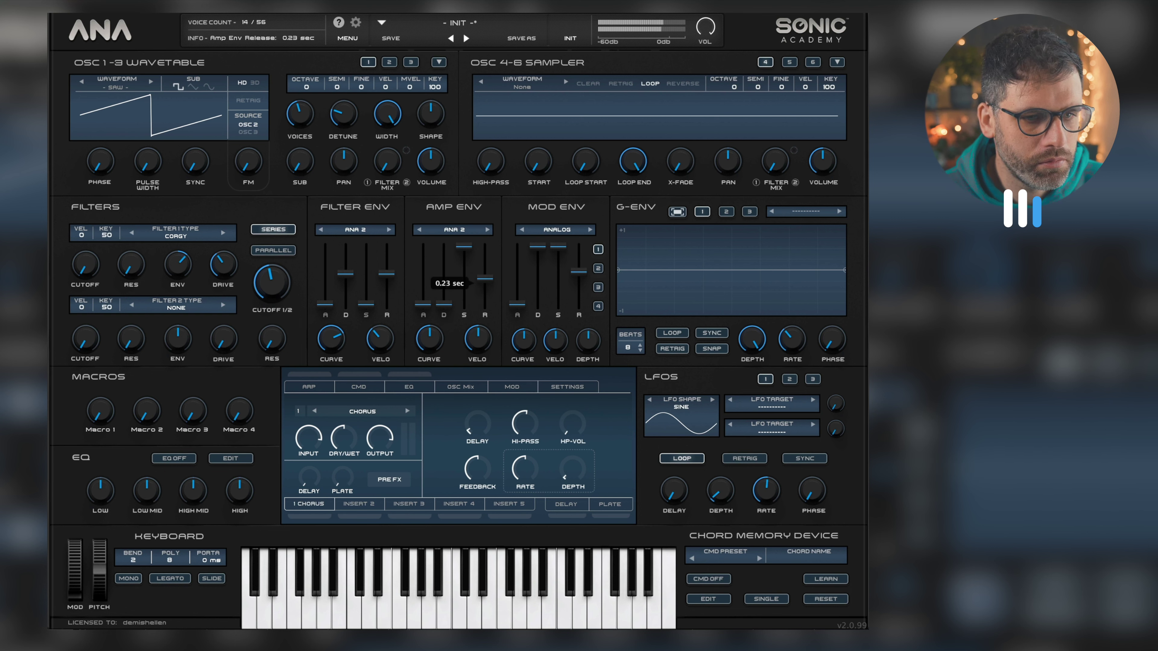
left_click_drag(484, 284, 485, 287)
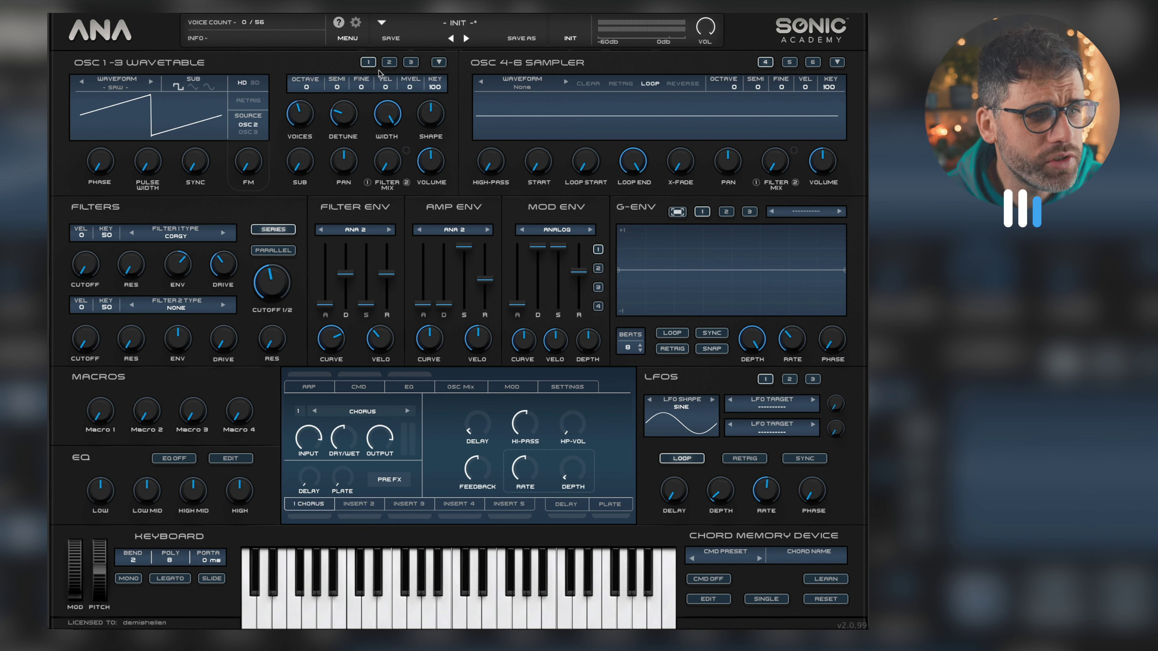
Raise the volumes of oscillators 1 and 2, and set oscillator 1's octave to -1
mouse_move(429, 157)
left_mouse_down()
mouse_move(435, 131)
mouse_move(437, 162)
mouse_move(442, 143)
left_mouse_up()
left_click(389, 62)
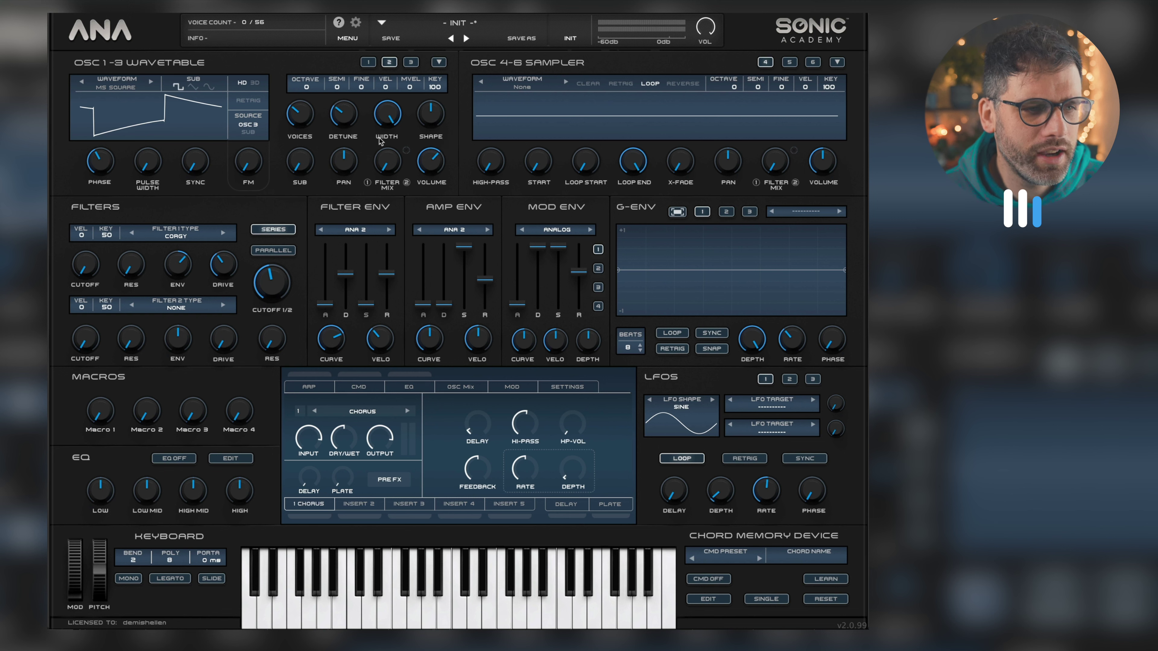
left_click(371, 63)
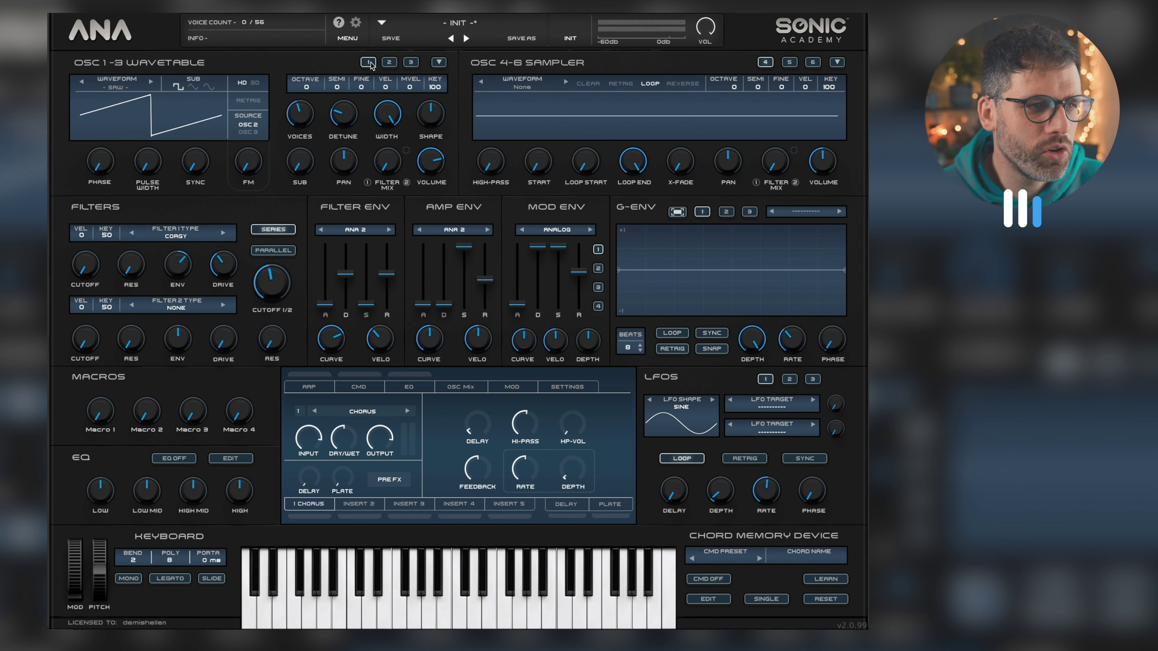
left_click(390, 64)
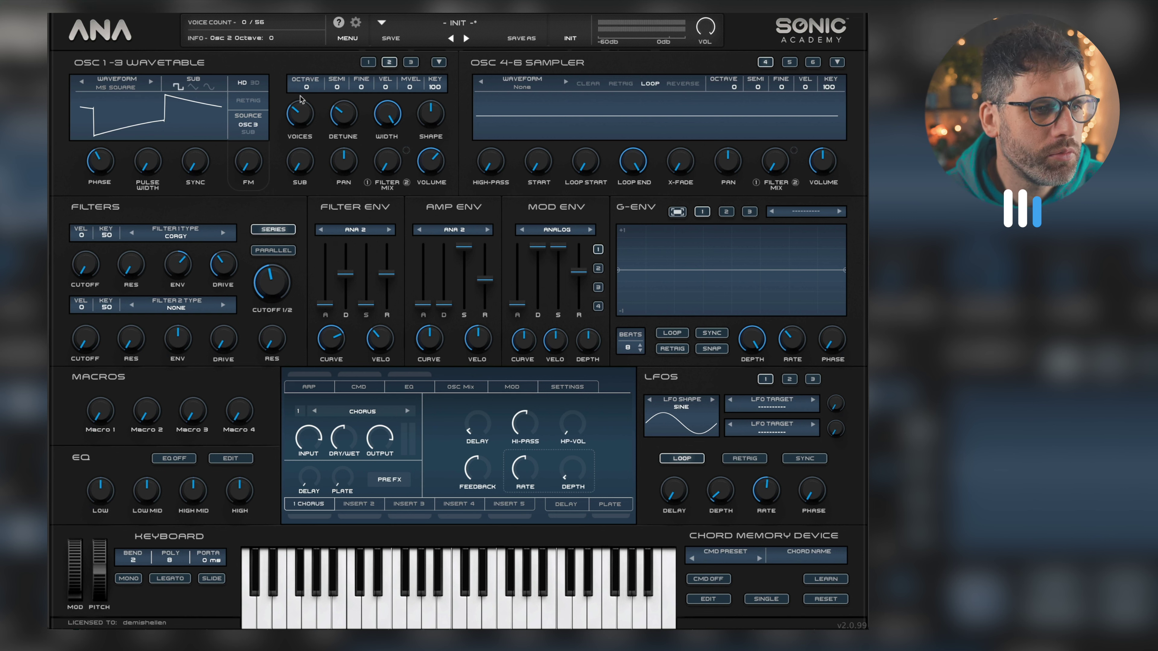
left_click(365, 62)
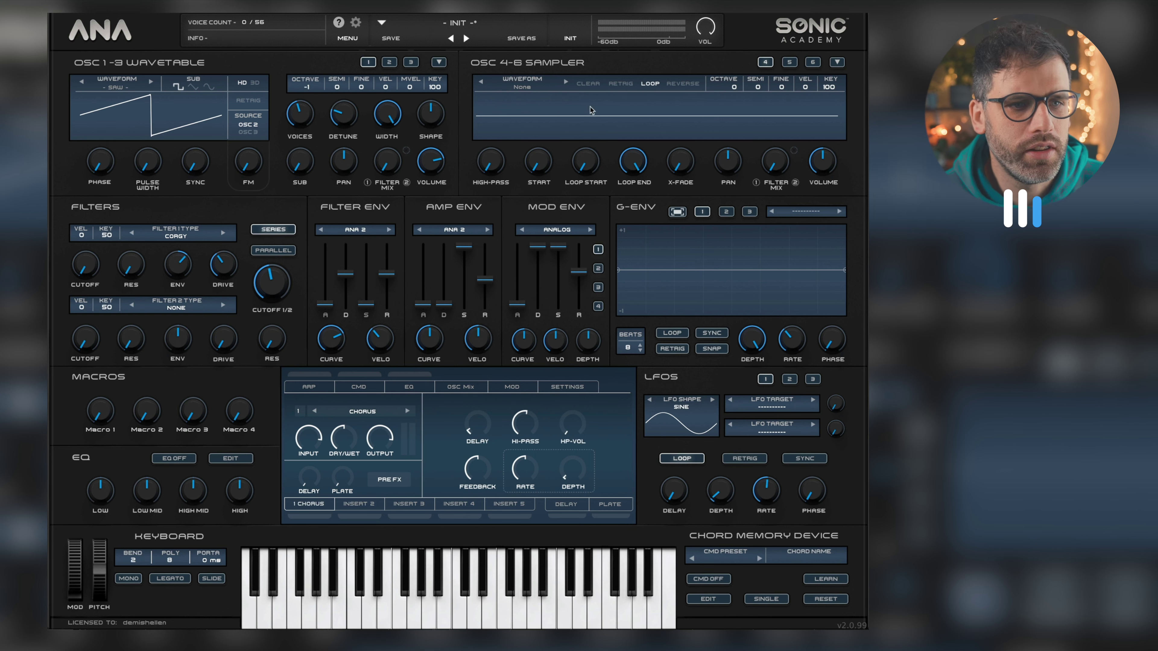
Load the SawFizzle2 sample into sampler 4
left_click(527, 88)
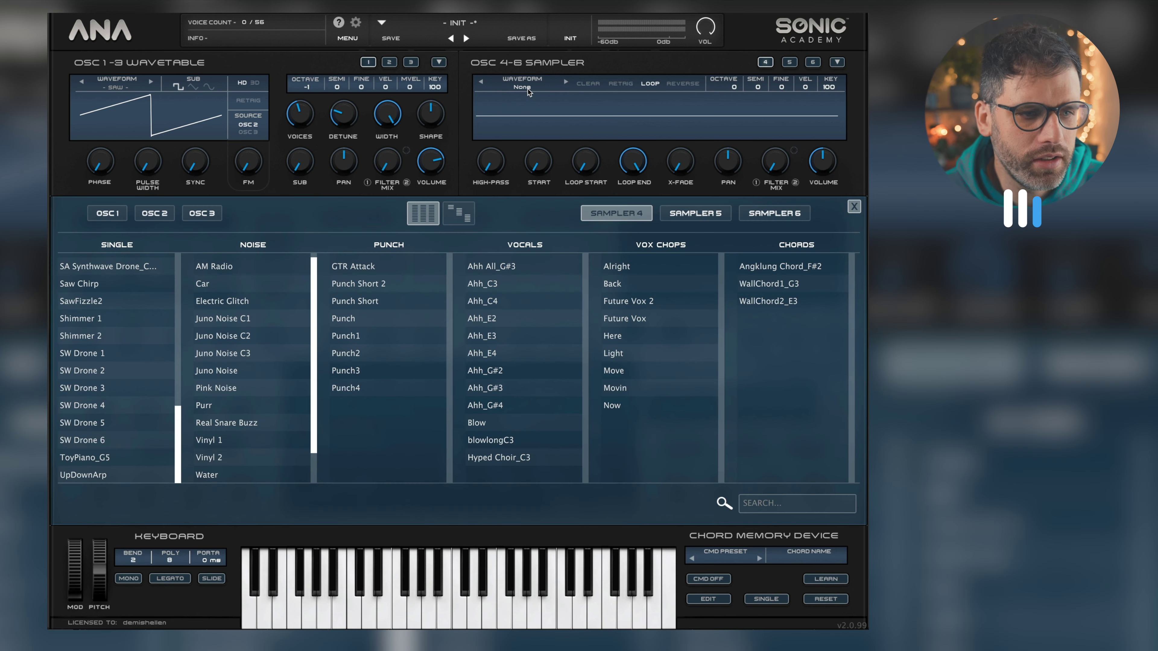
left_click(97, 309)
left_click(854, 207)
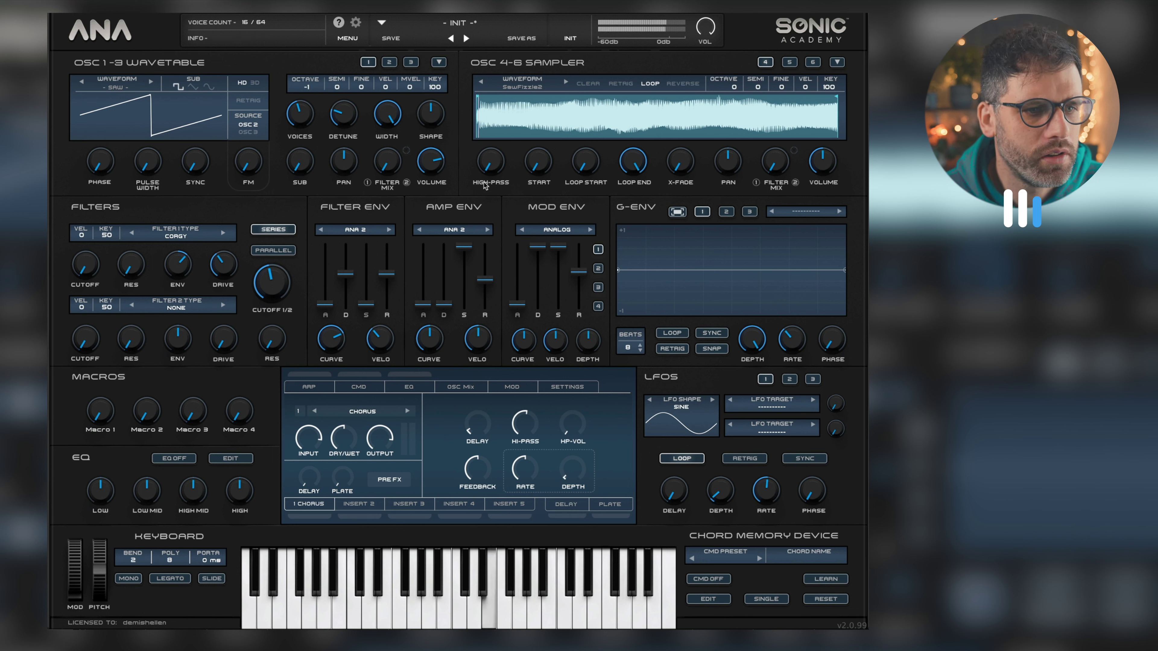
Raise sampler 4's high-pass cutoff to above 1.5 kHz and set its volume slightly above the middle
left_click_drag(489, 183, 477, 78)
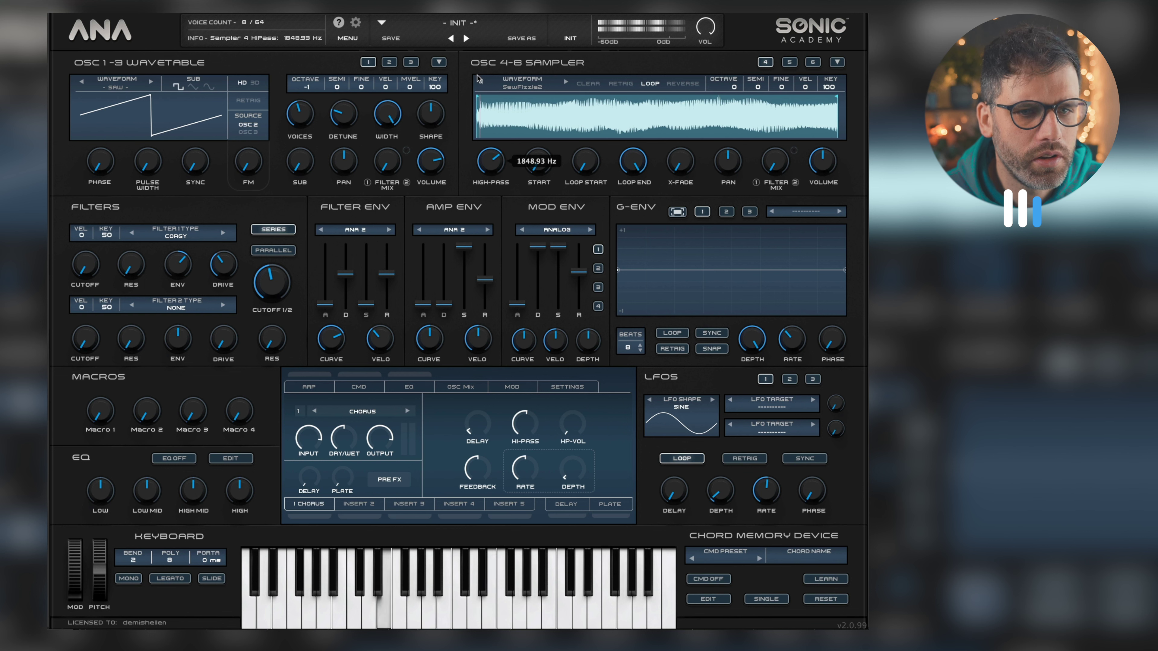
left_click_drag(488, 150, 498, 158)
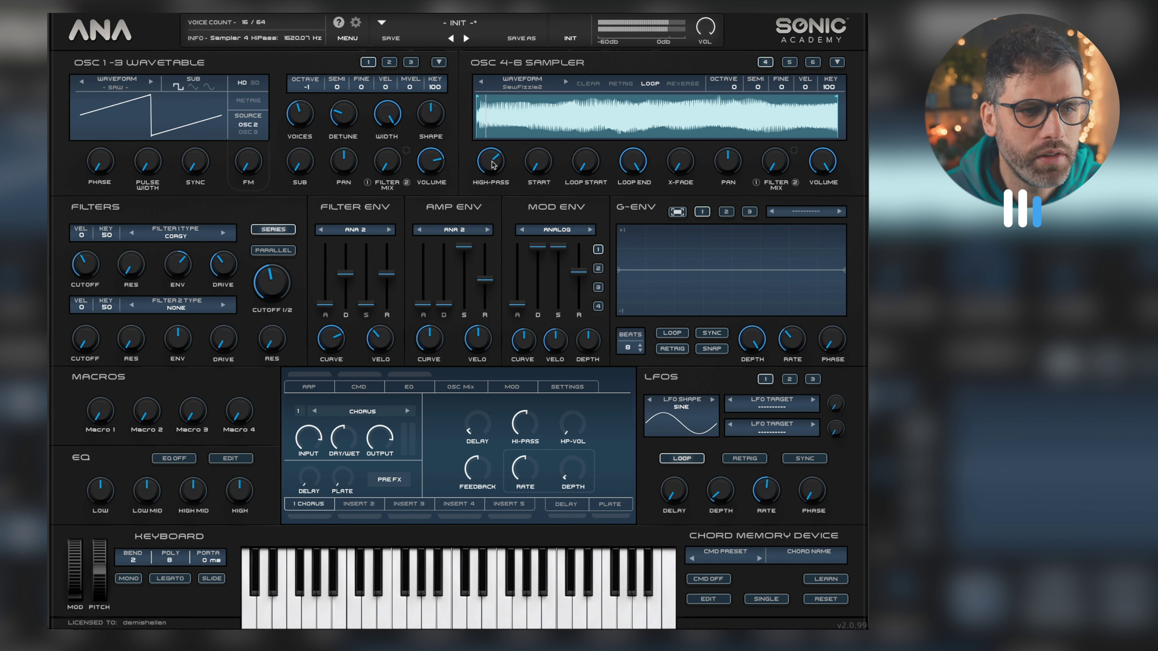
left_click_drag(823, 166, 812, 212)
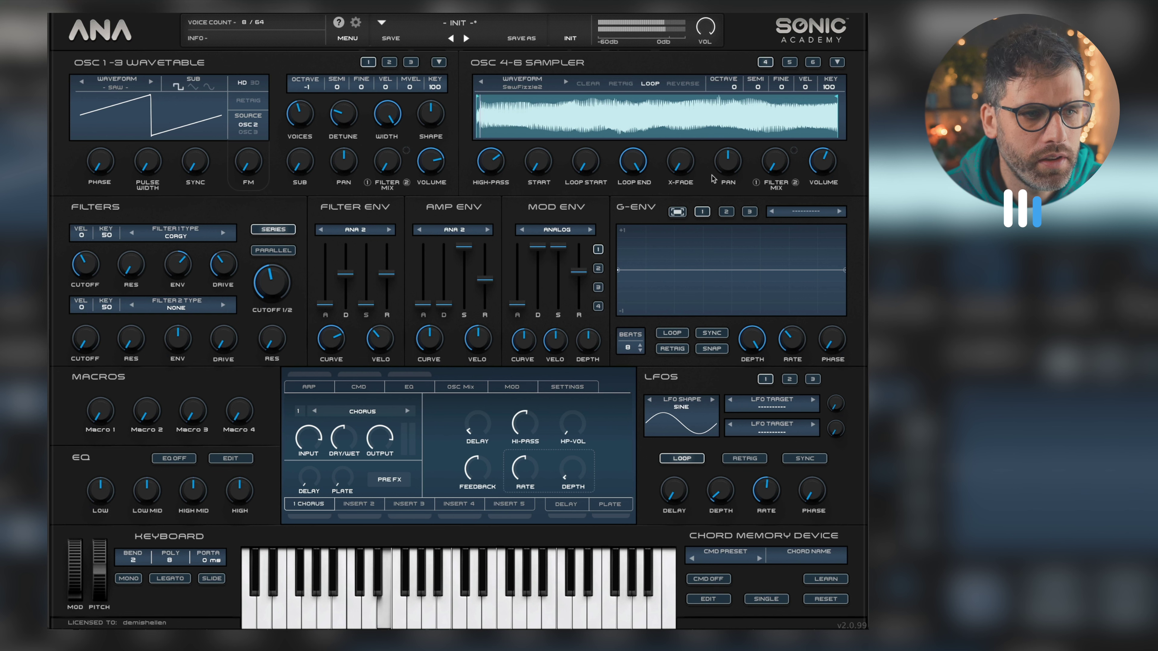
Compare the sound with and without the sample layer by muting and unmuting oscillator 4 in the oscillator mixer
left_click(470, 387)
left_click(486, 479)
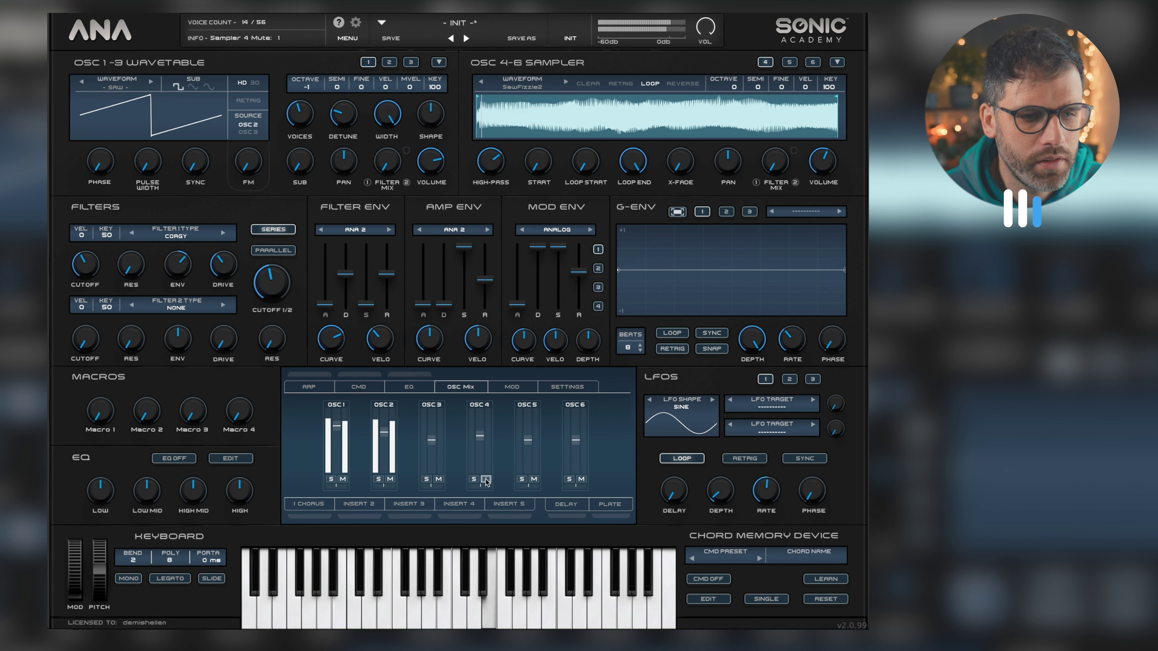
left_click(486, 479)
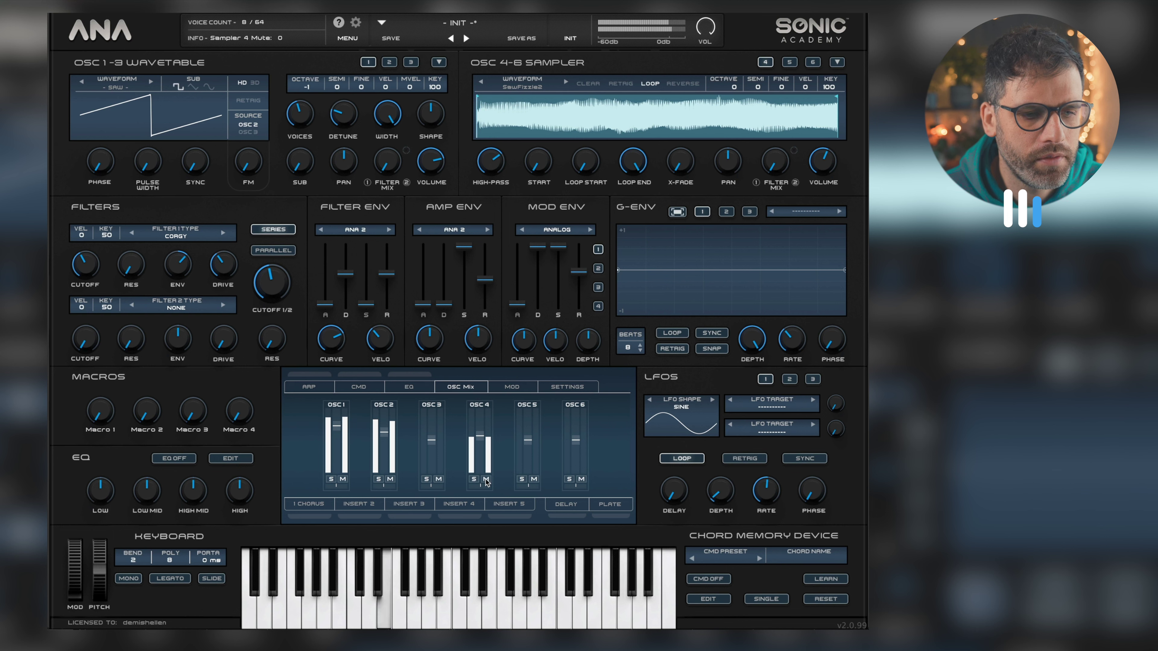
left_click(486, 478)
left_click(486, 479)
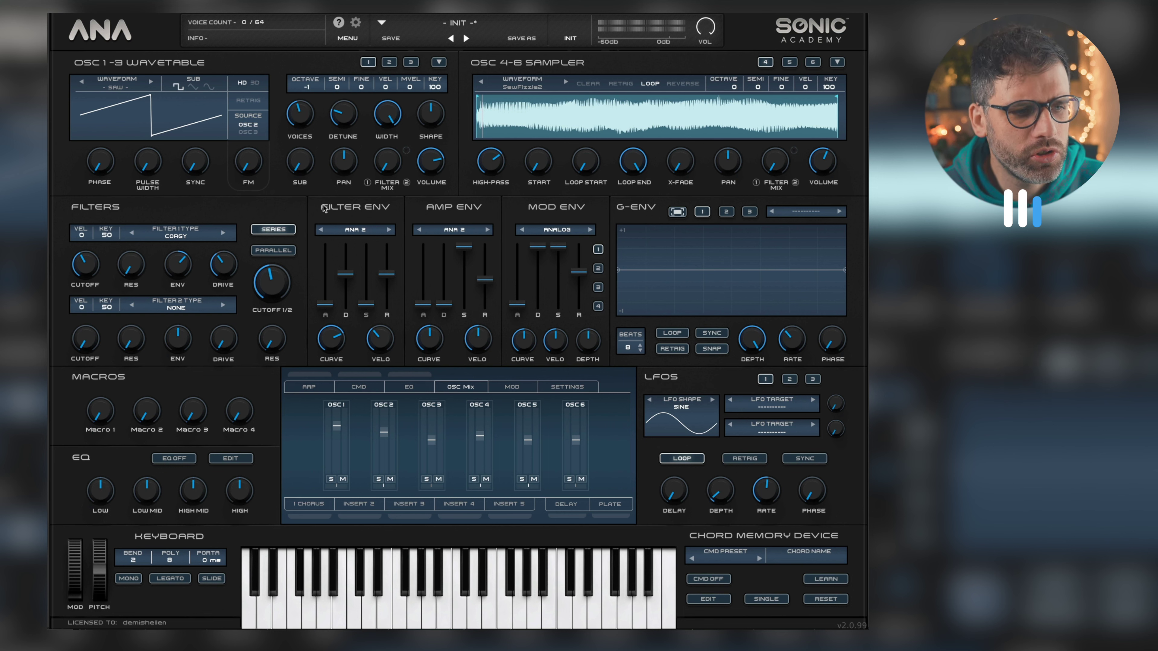
Assign the mod wheel to Filter 1 Freq in the first row of the macro matrix
left_click_drag(75, 267, 81, 285)
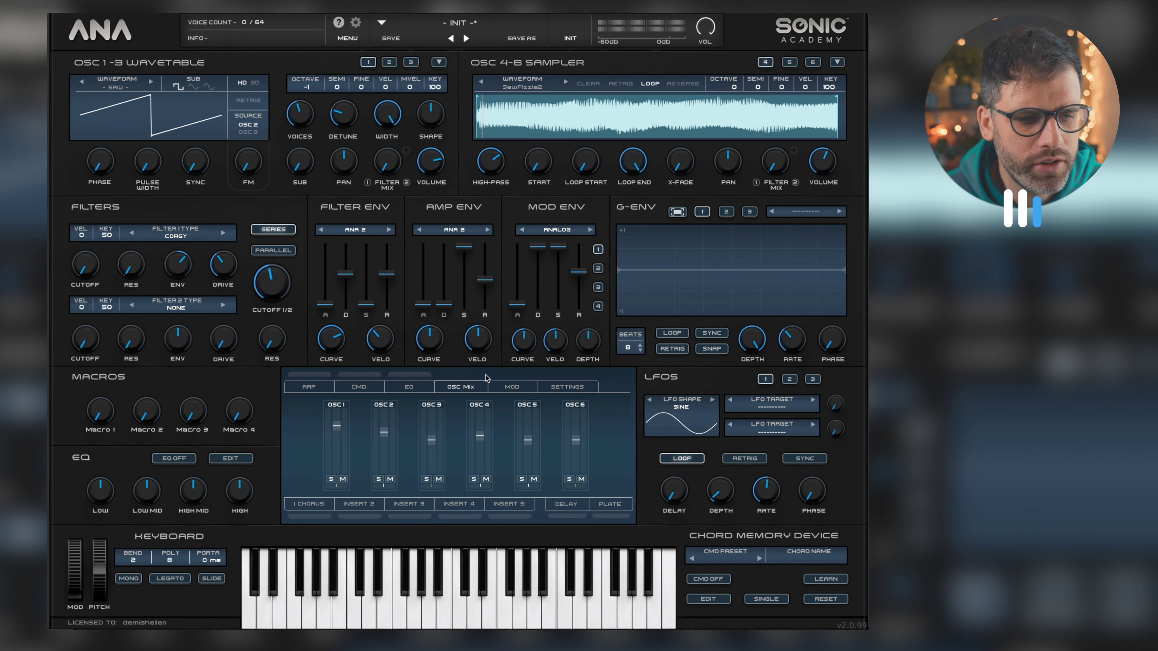
left_click(512, 387)
left_click(101, 259)
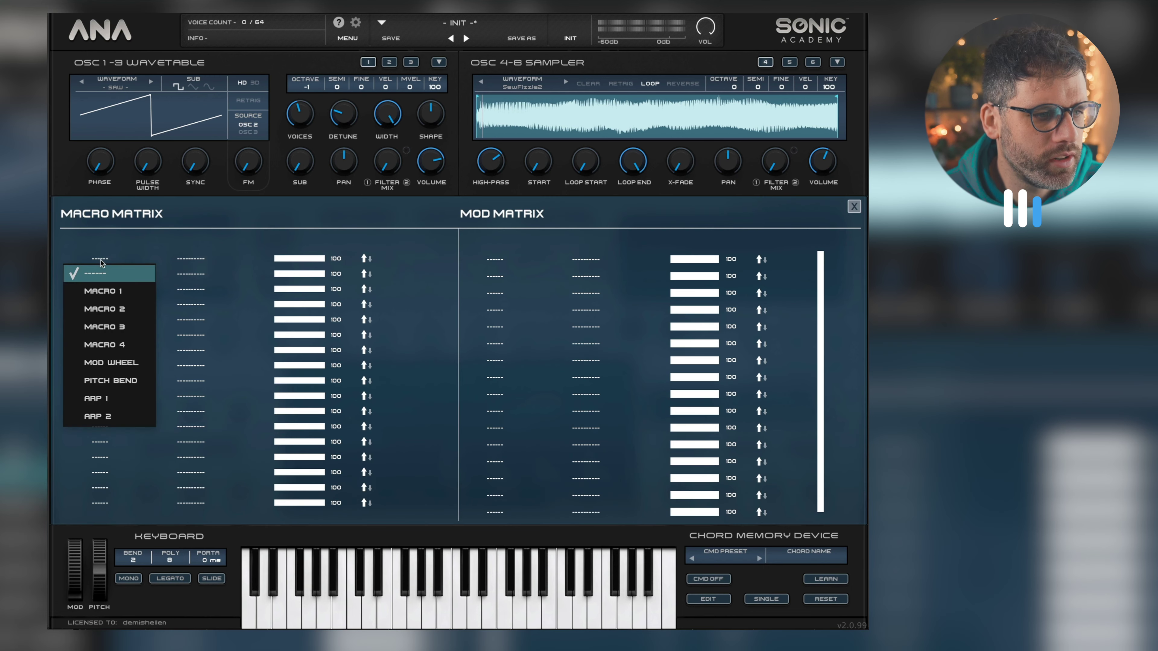
left_click(110, 361)
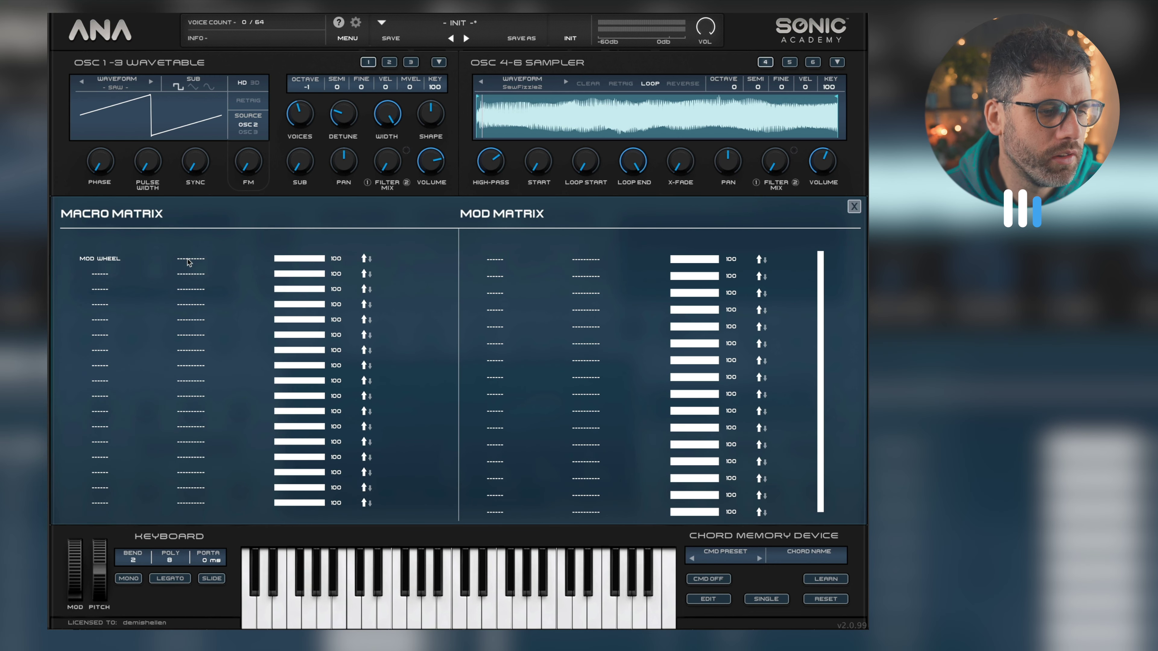
left_click(189, 262)
mouse_move(209, 498)
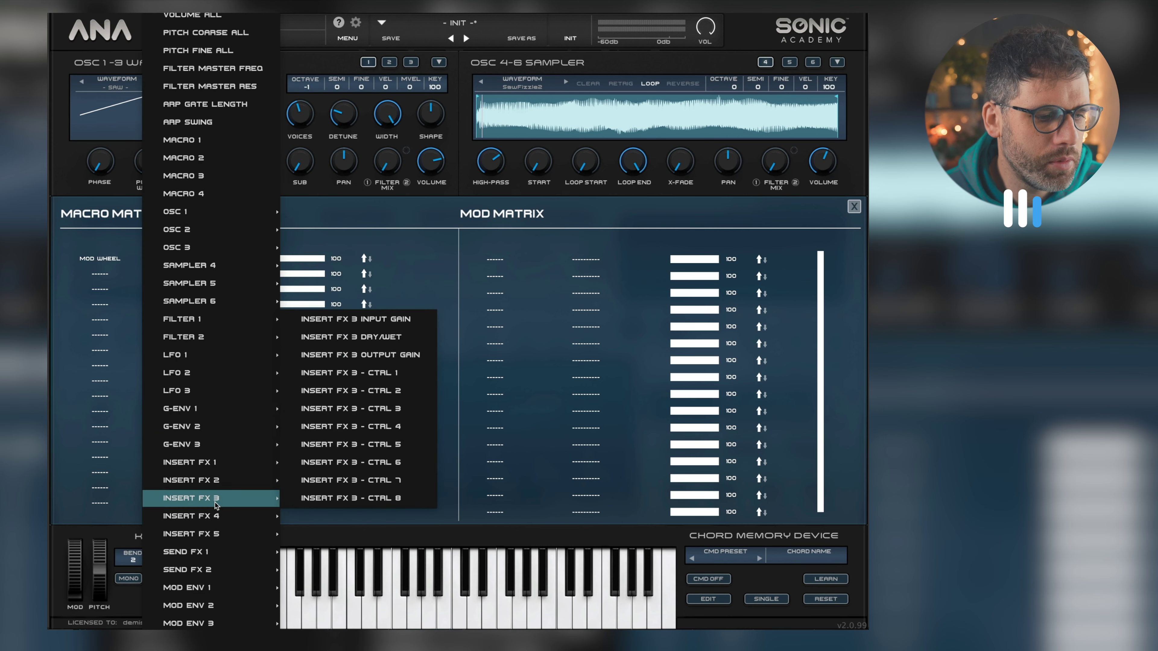
mouse_move(210, 320)
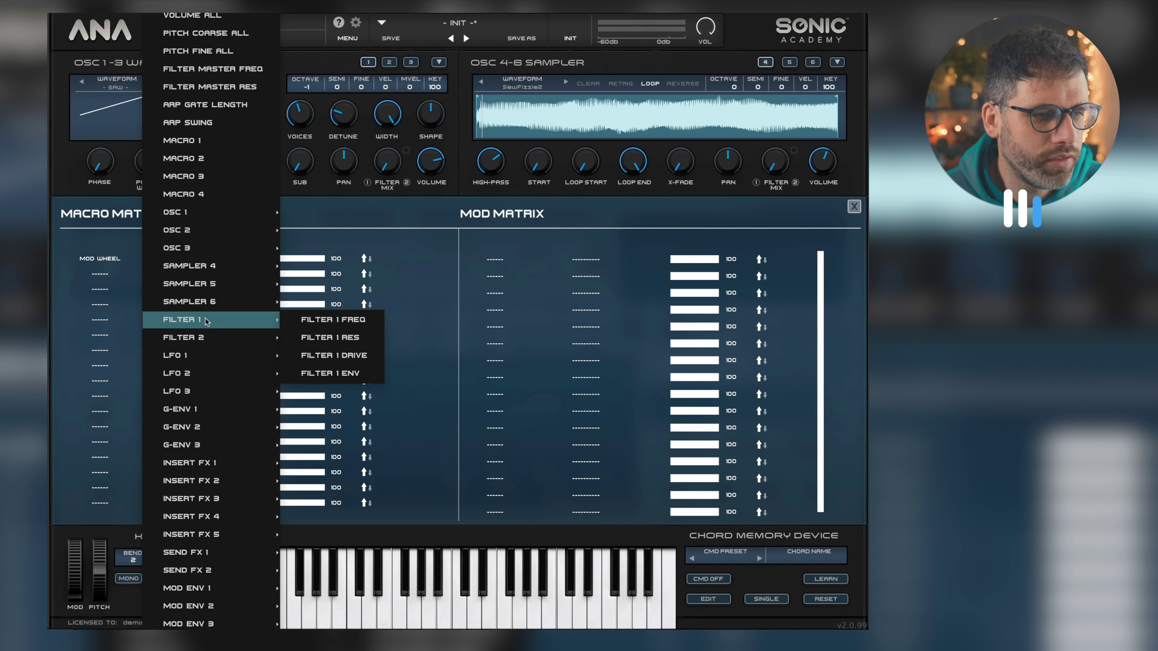
left_click(337, 321)
Set the mod wheel's modulation amount on the filter frequency to 48 and close the matrix
left_click_drag(303, 258, 266, 314)
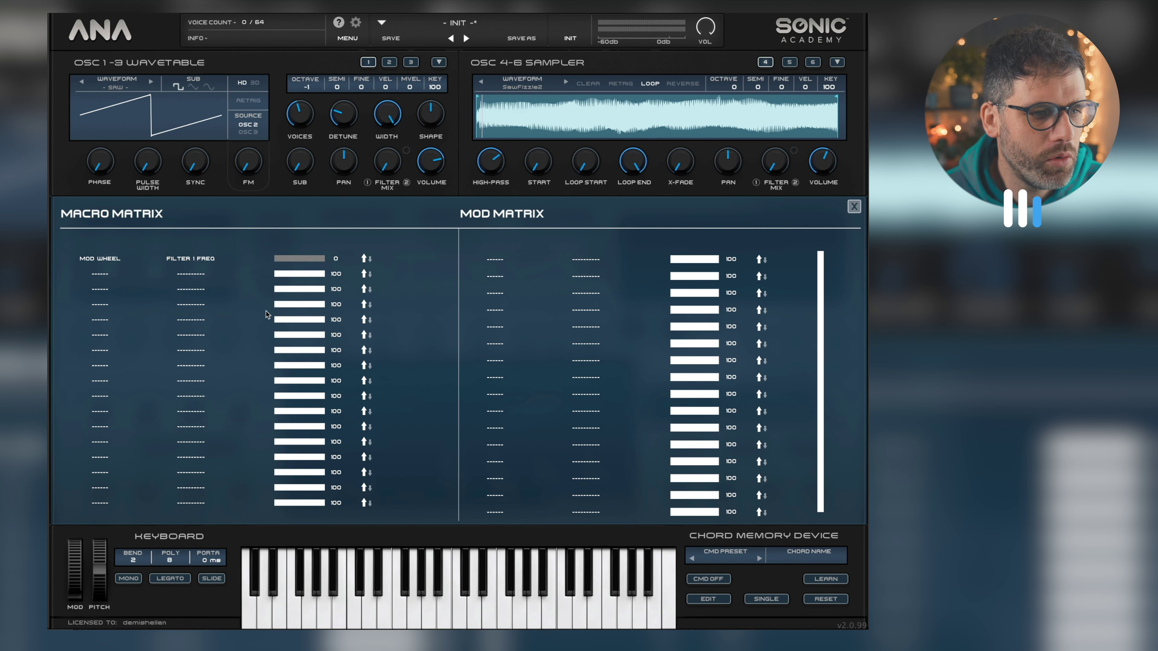
left_click_drag(78, 568, 89, 430)
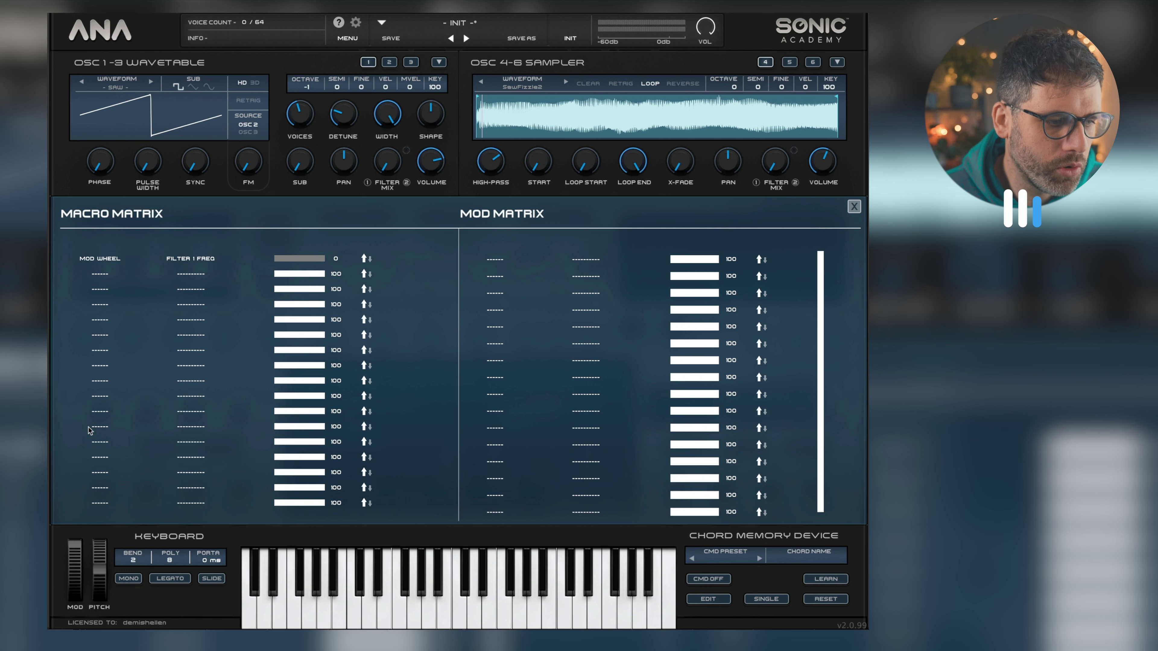
left_click(296, 257)
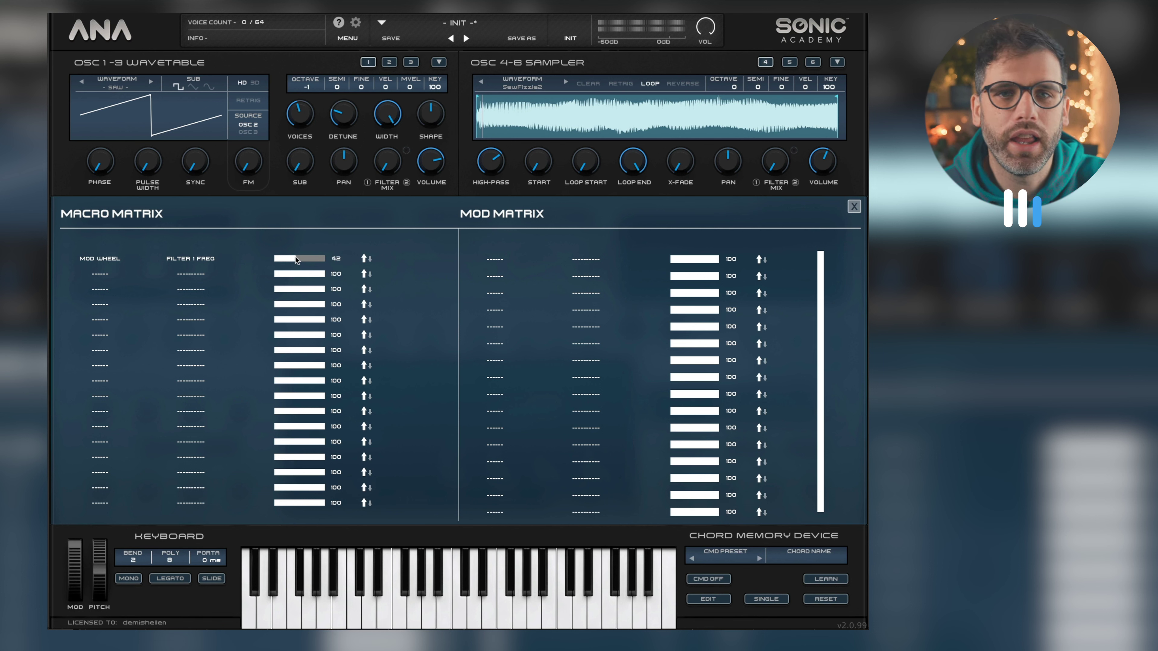
left_click_drag(295, 258, 259, 258)
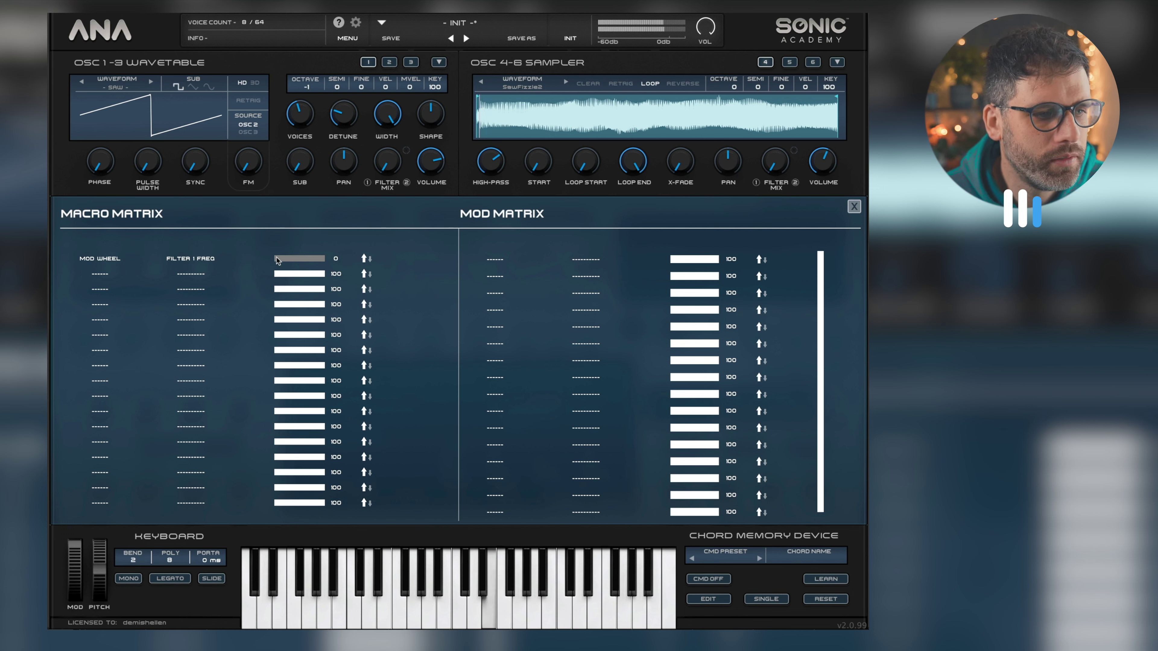
mouse_move(278, 249)
left_mouse_down()
mouse_move(326, 226)
mouse_move(298, 255)
left_mouse_up()
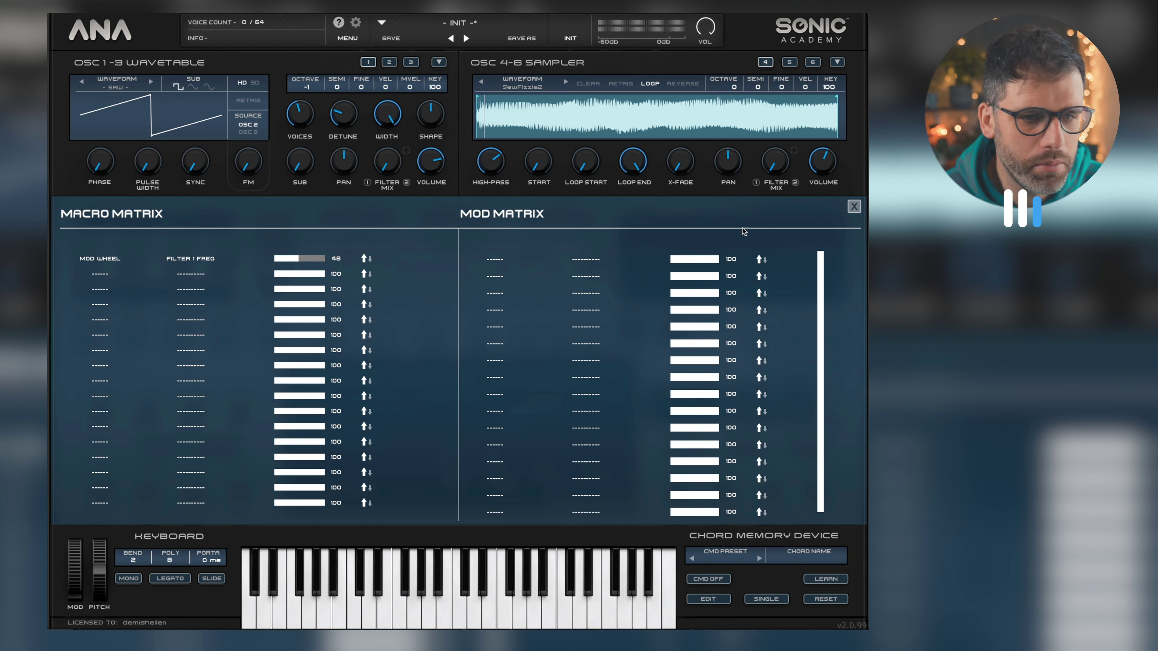
left_click(854, 207)
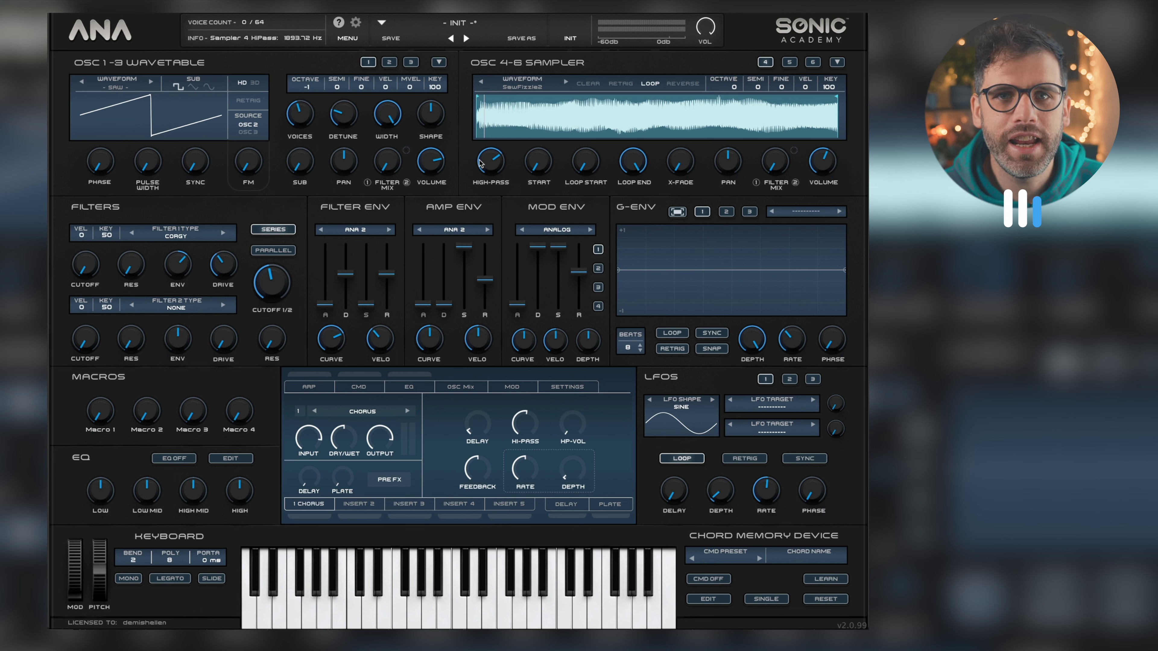
Switch on the chorus in insert slot 1 and sweep its high-pass frequency between about 1 and 3.5 kHz
left_click(325, 503)
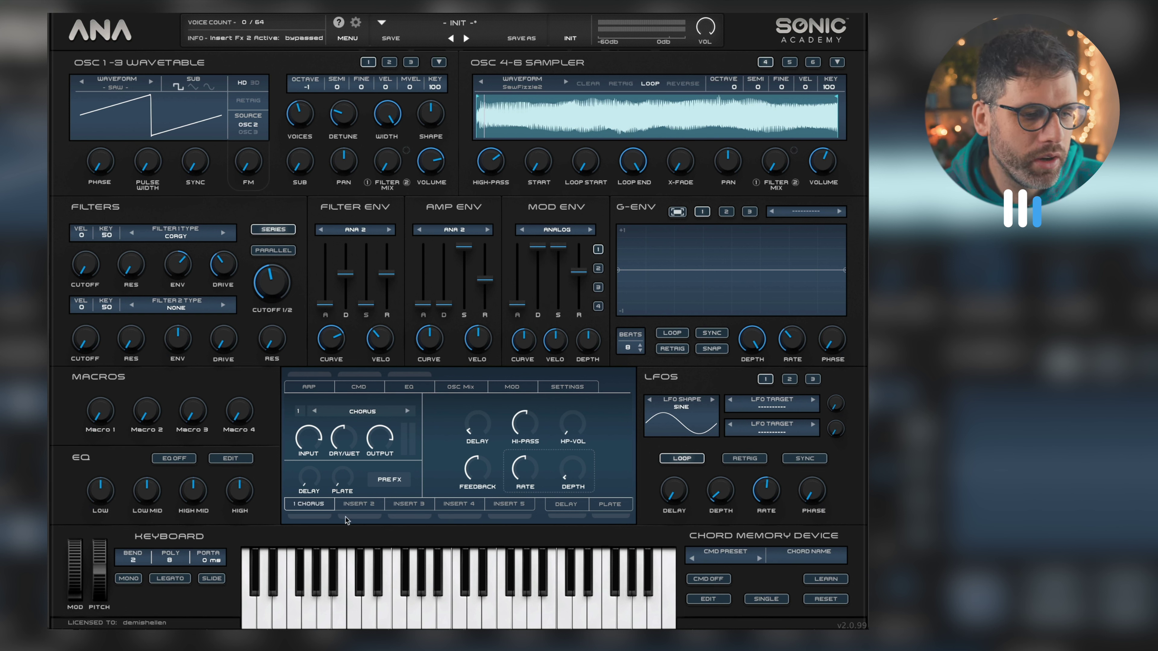
left_click(314, 506)
left_click(313, 505)
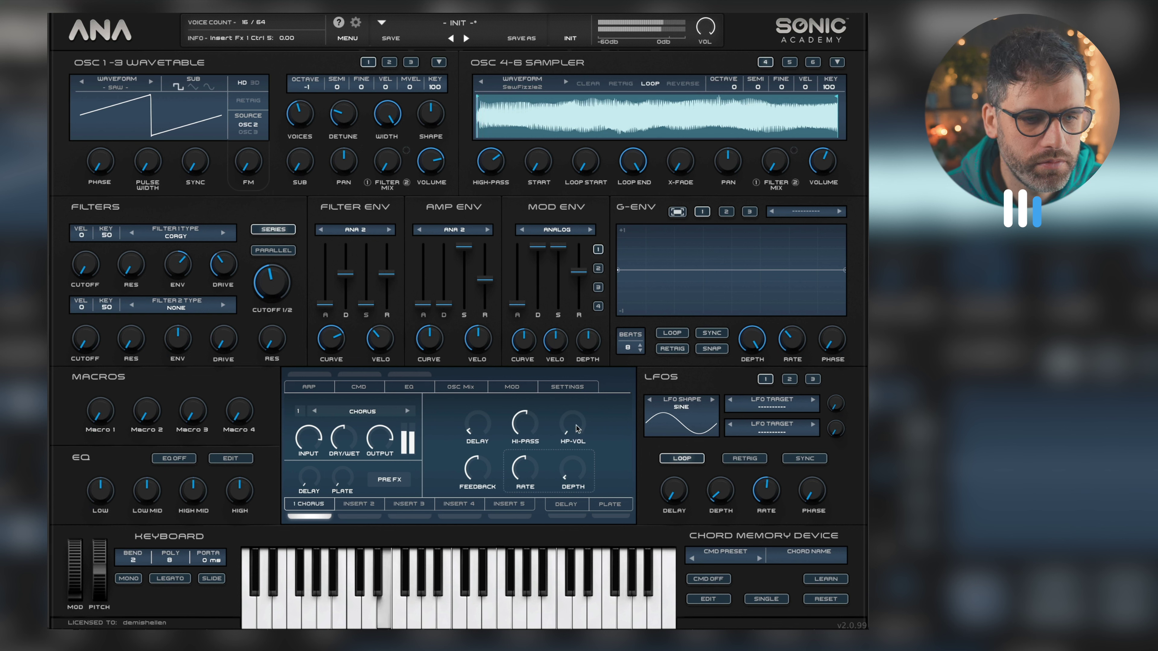
mouse_move(531, 408)
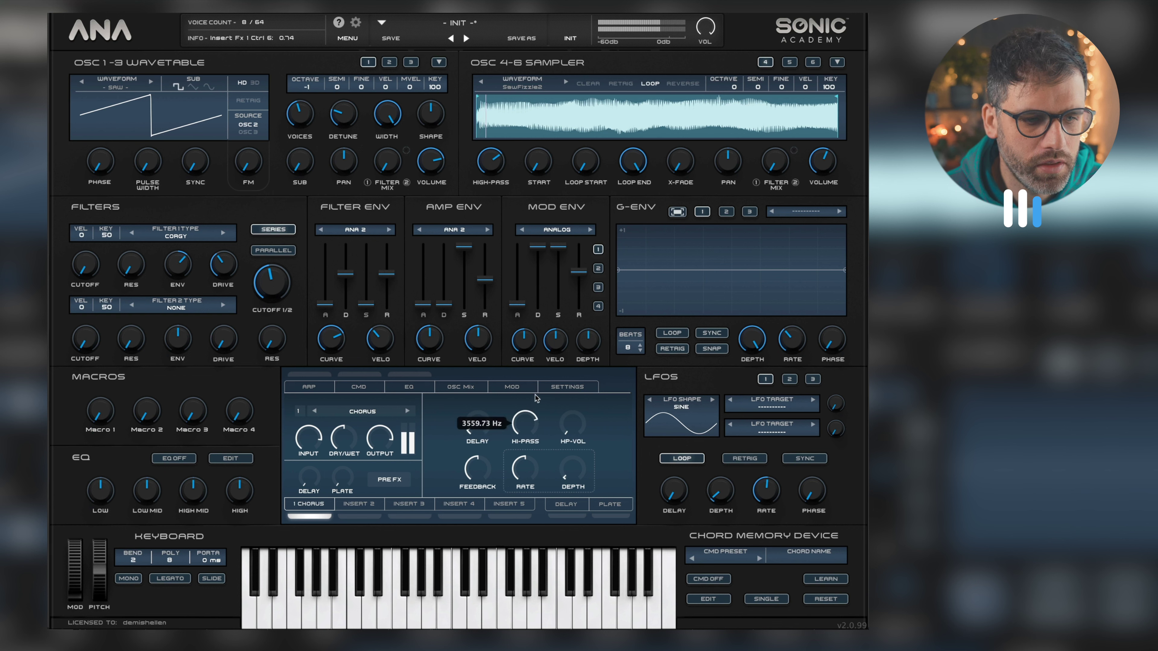
mouse_move(537, 400)
left_mouse_down()
mouse_move(543, 383)
mouse_move(541, 460)
mouse_move(541, 420)
left_mouse_up()
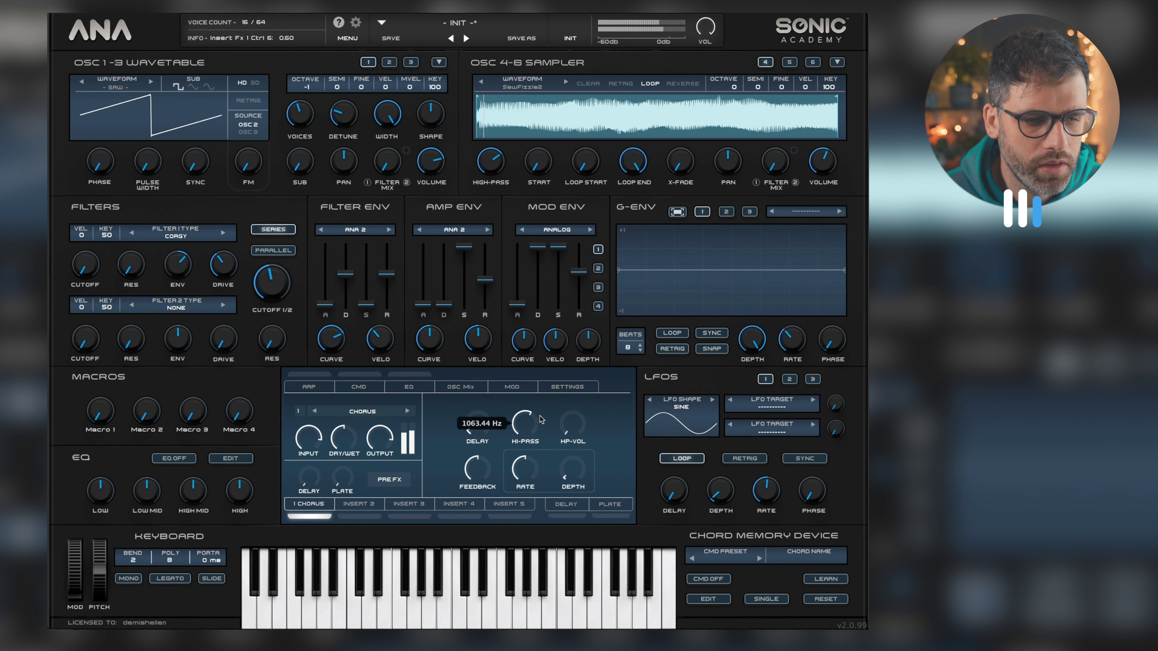
mouse_move(343, 456)
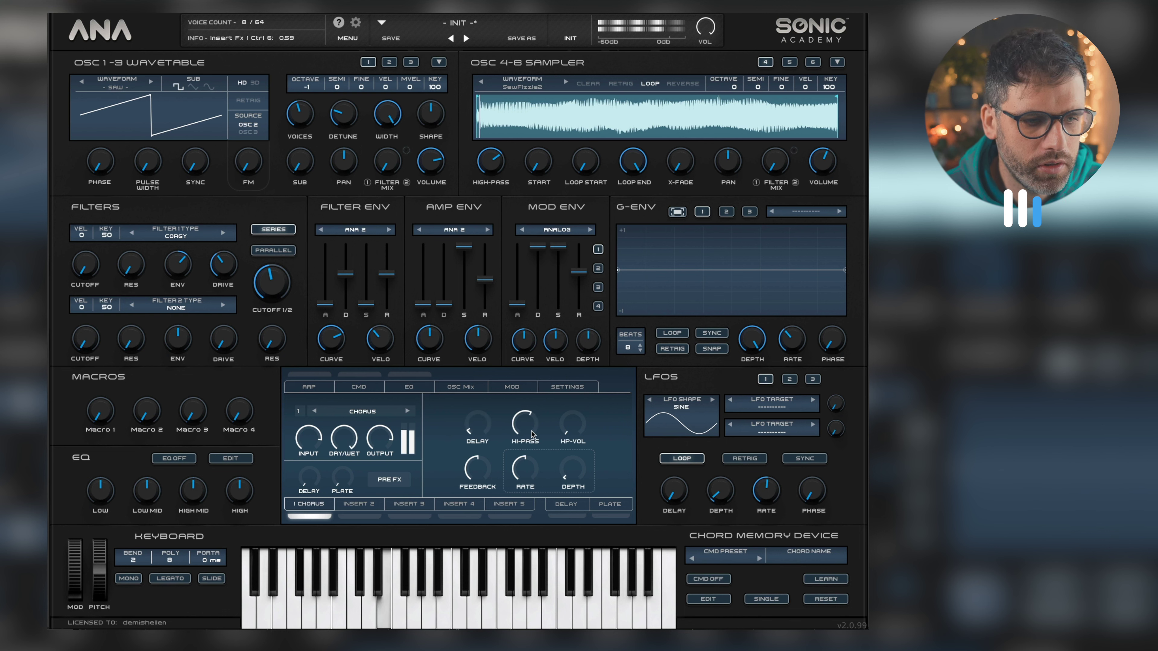
left_click_drag(531, 424, 542, 408)
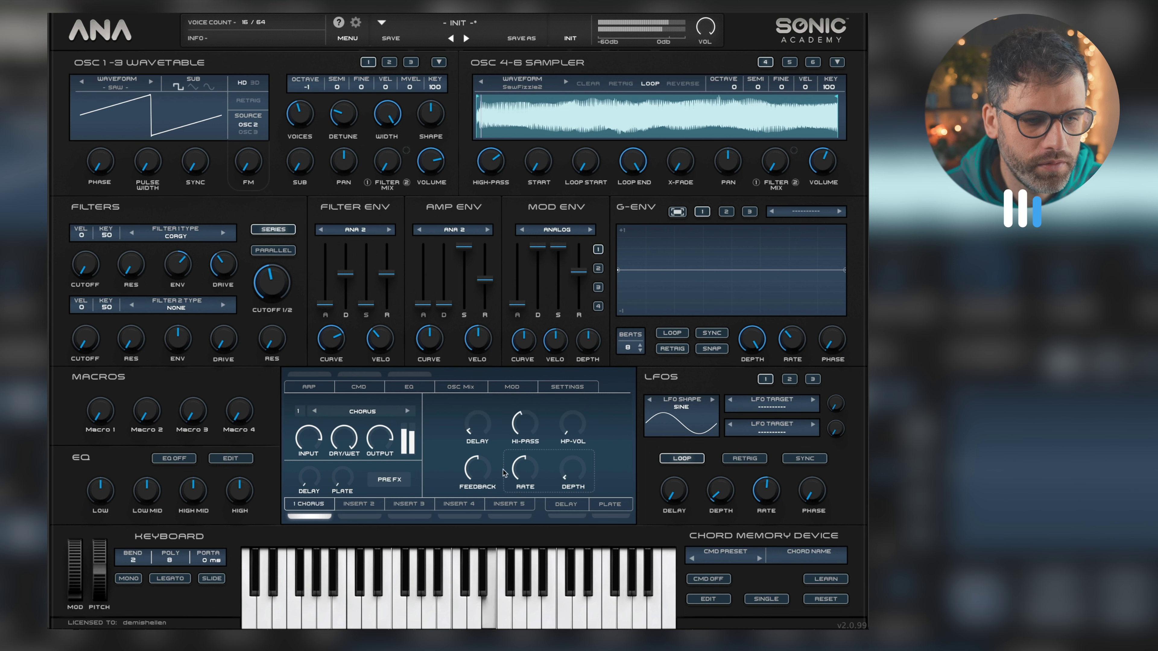
Slow the chorus rate to about 0.04 Hz, add a small amount of depth and lower its dry/wet mix to around half
mouse_move(576, 465)
left_click_drag(575, 465, 537, 375)
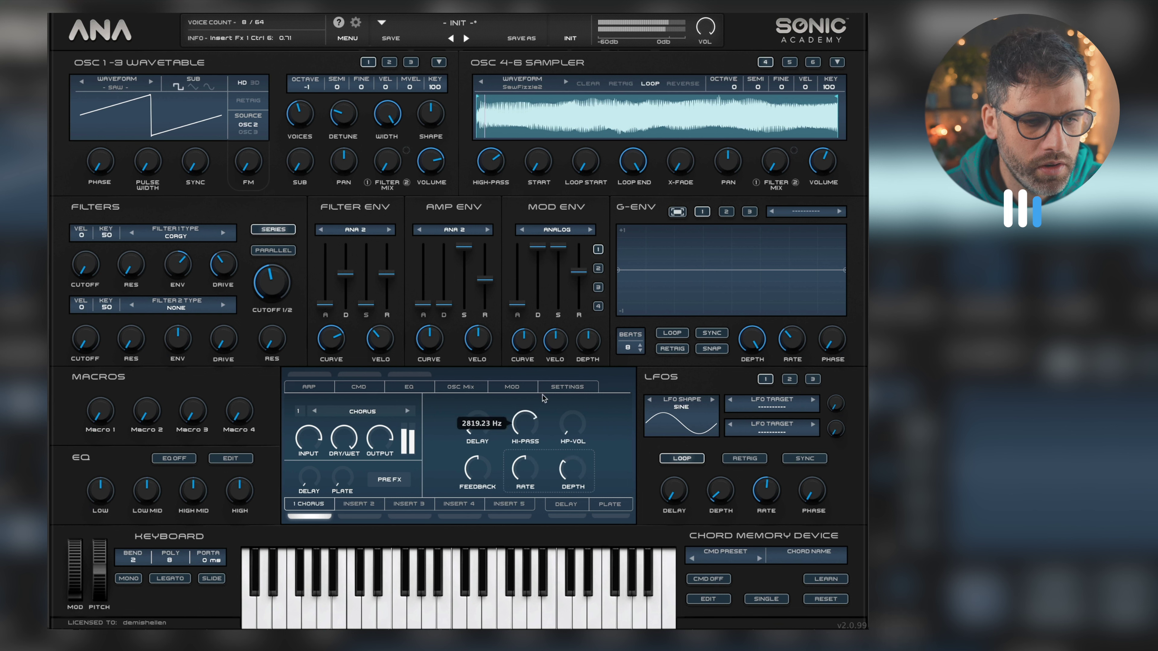
mouse_move(536, 466)
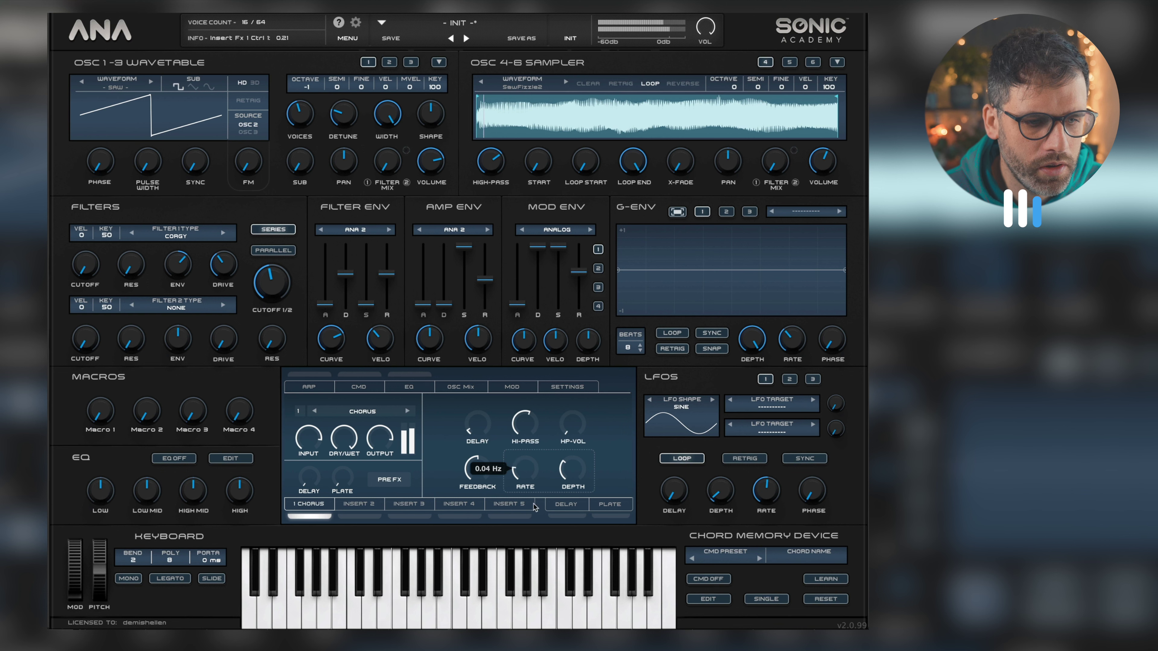
left_click_drag(572, 470, 573, 489)
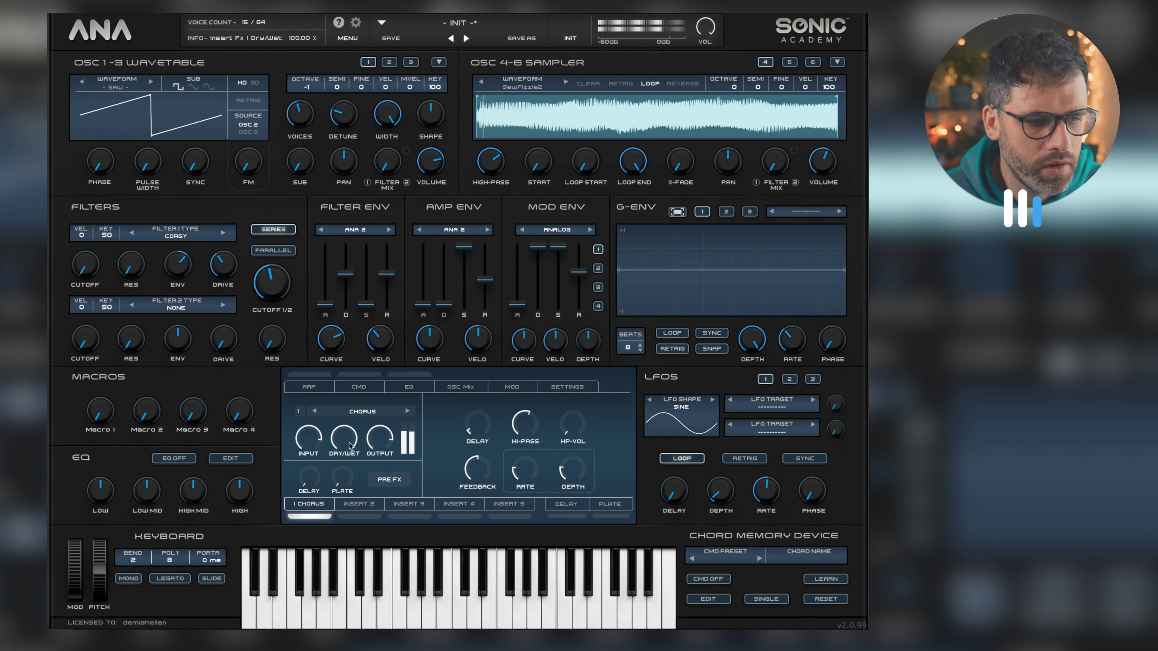
left_click_drag(348, 443, 358, 495)
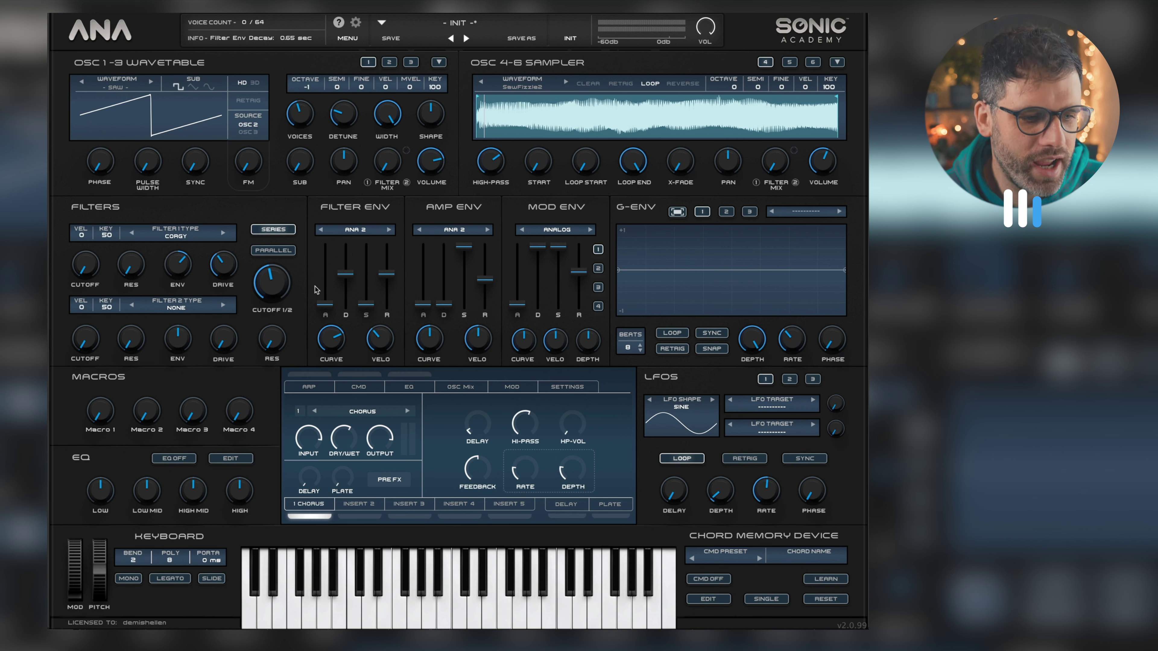
Load the Ping-Pong delay into insert slot 2
left_click(359, 504)
left_click(358, 412)
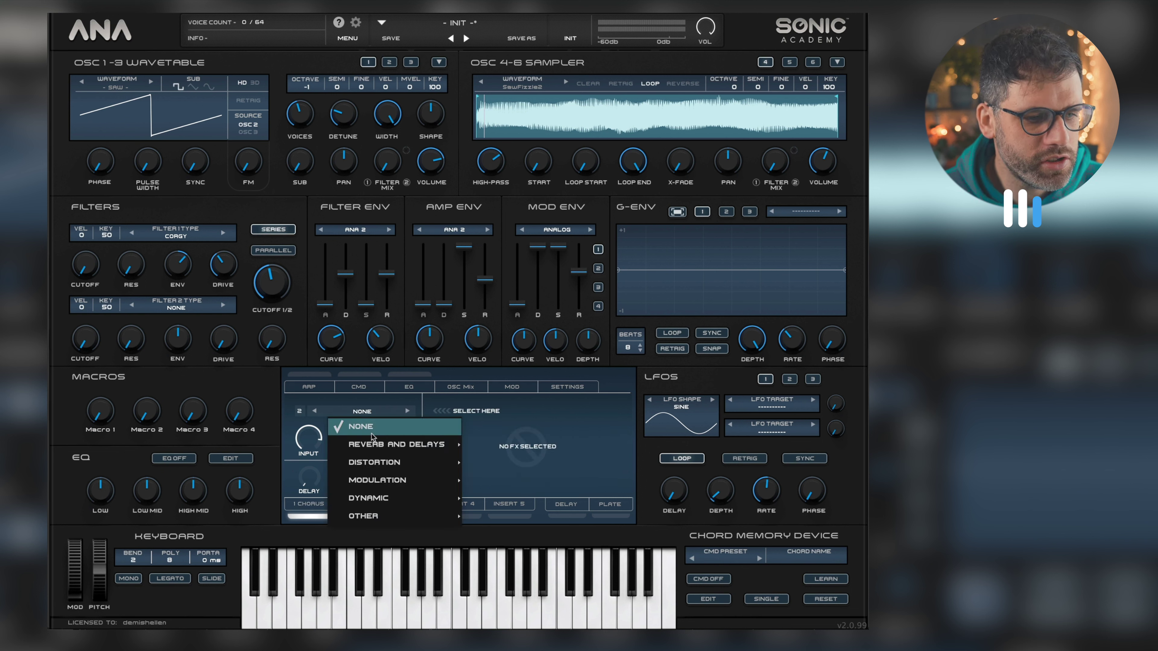
mouse_move(376, 445)
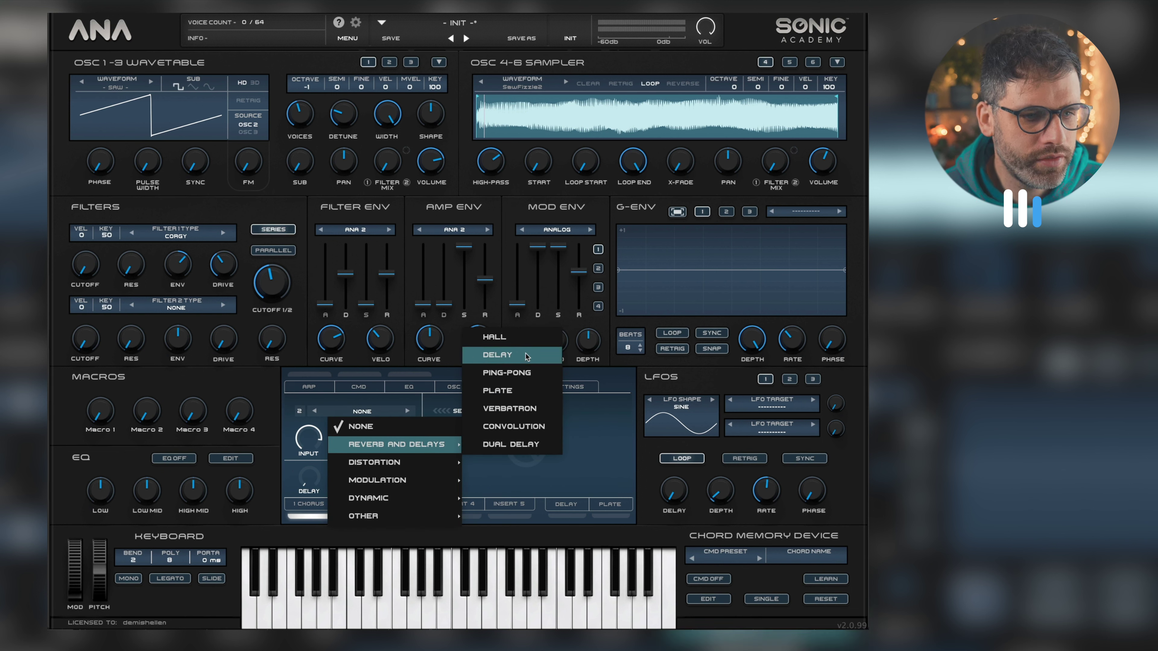
left_click(535, 373)
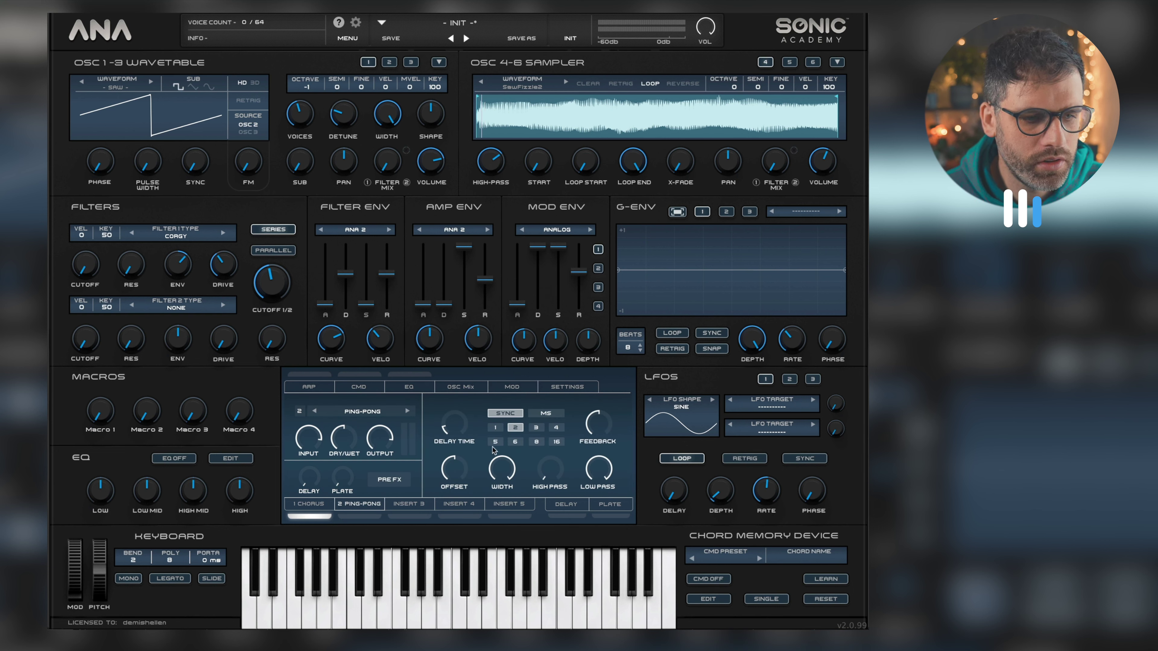
Enable the ping-pong delay with a 1/8 delay time, raise its high-pass and lower its dry/wet mix
left_click_drag(471, 429, 464, 417)
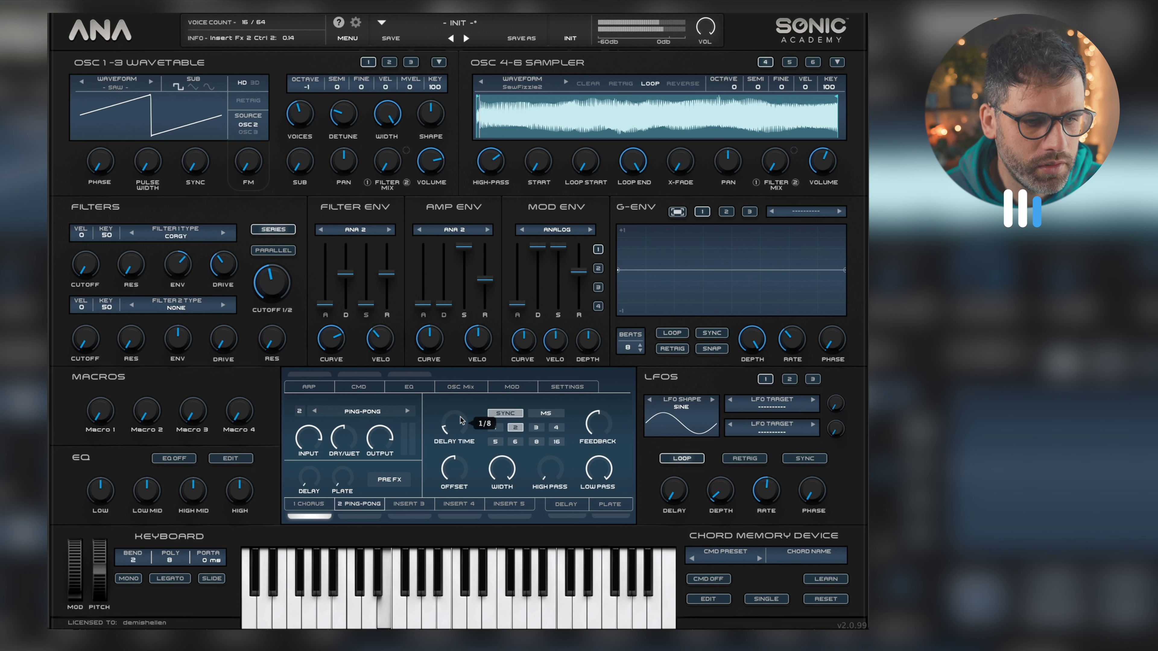
left_click(606, 422)
left_click_drag(454, 467, 554, 418)
left_click_drag(343, 451, 351, 500)
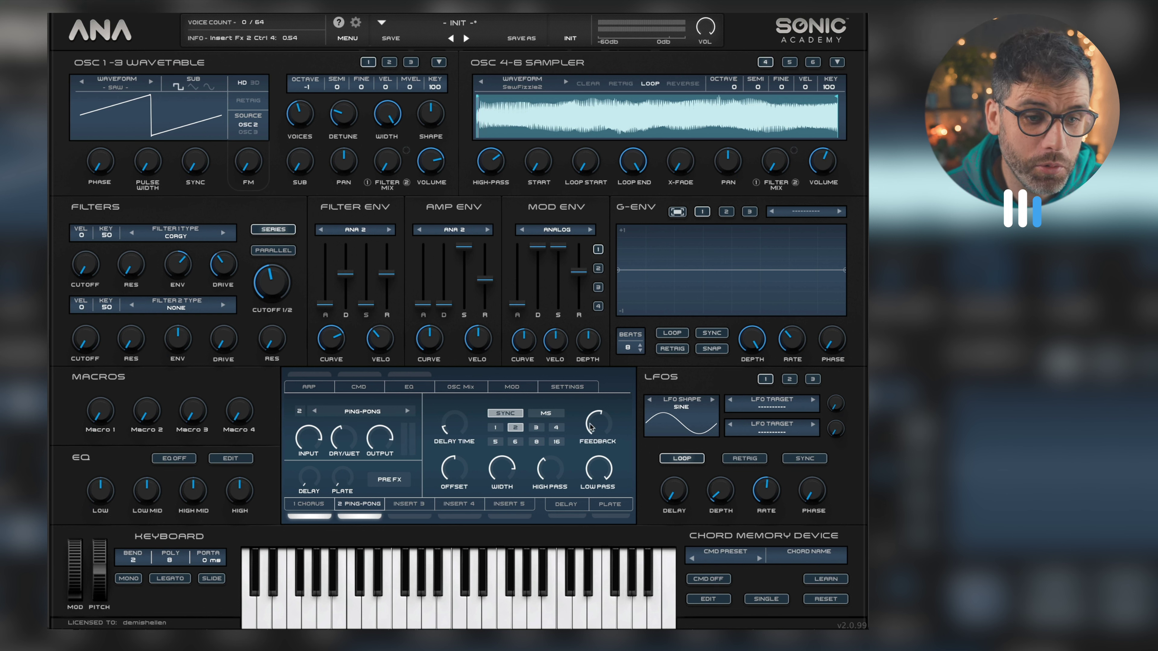
Try a longer ping-pong delay time, return to 1/8, and slightly narrow the width while fine-tuning the high-pass around 460 Hz
left_click_drag(462, 431, 461, 419)
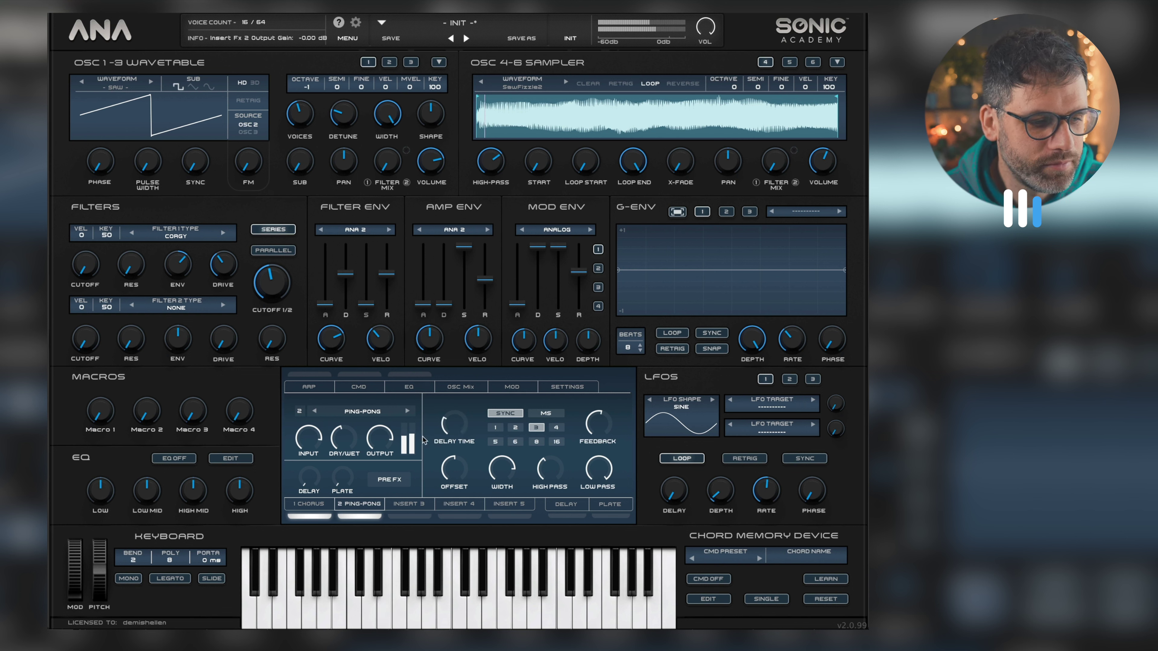
left_click_drag(457, 425, 457, 434)
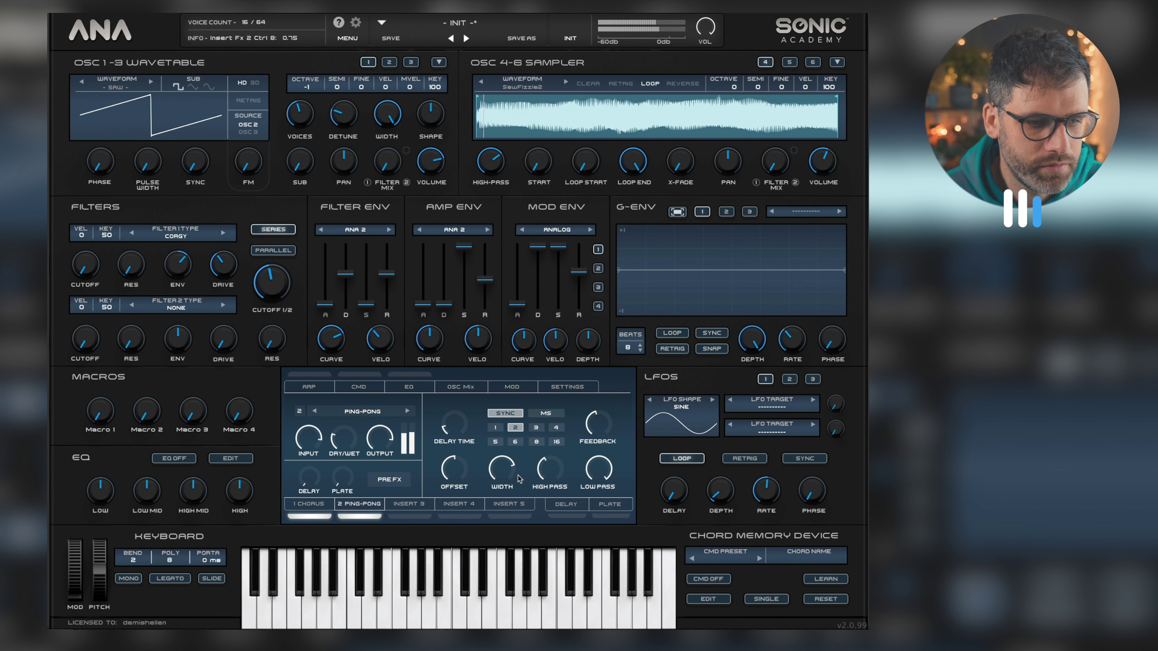
mouse_move(561, 456)
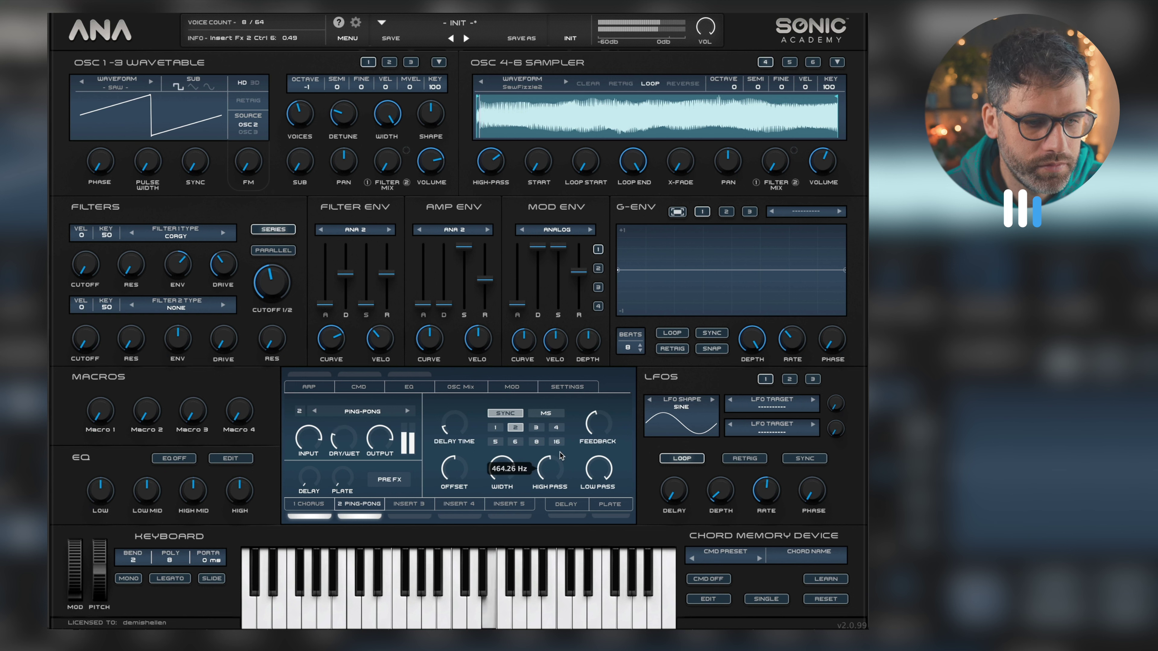
left_click_drag(561, 456, 556, 470)
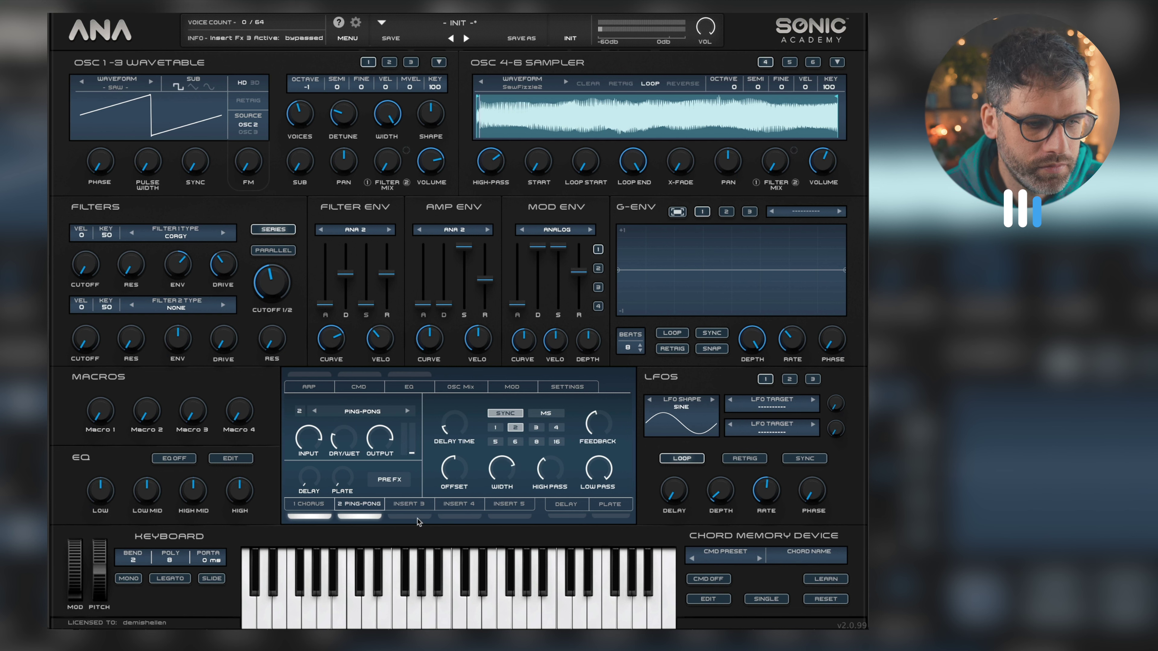
Load a Convolution reverb into insert slot 3 with the factory impulse Virus Test 2
left_click(415, 504)
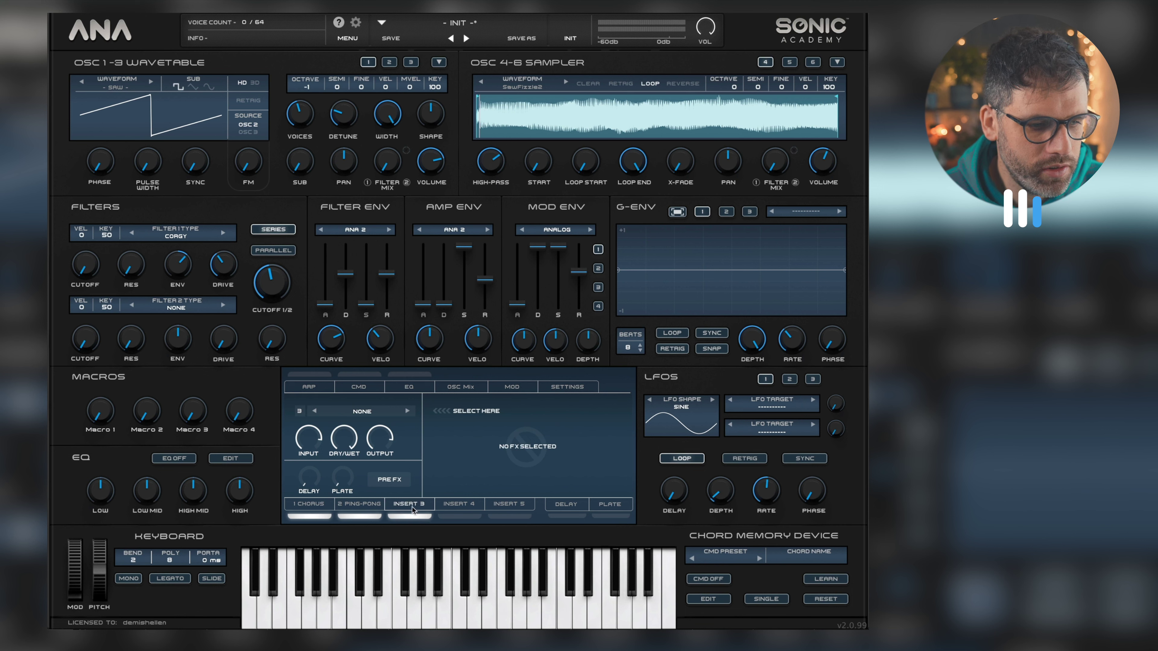
left_click(374, 411)
mouse_move(405, 445)
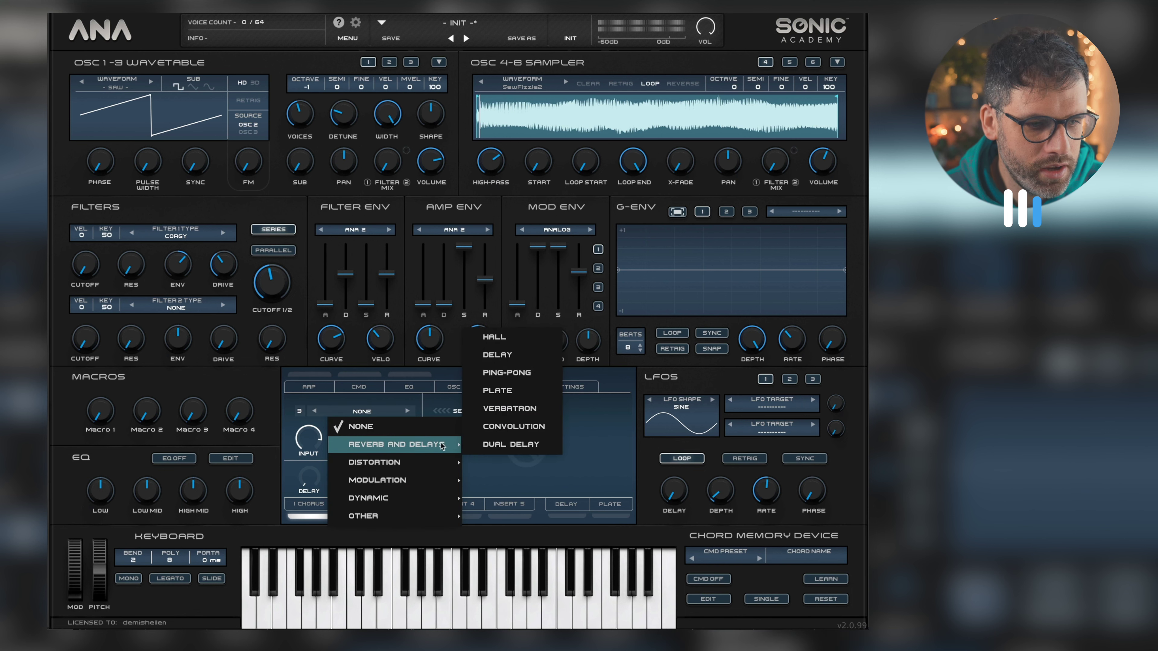
left_click(518, 425)
left_click(538, 447)
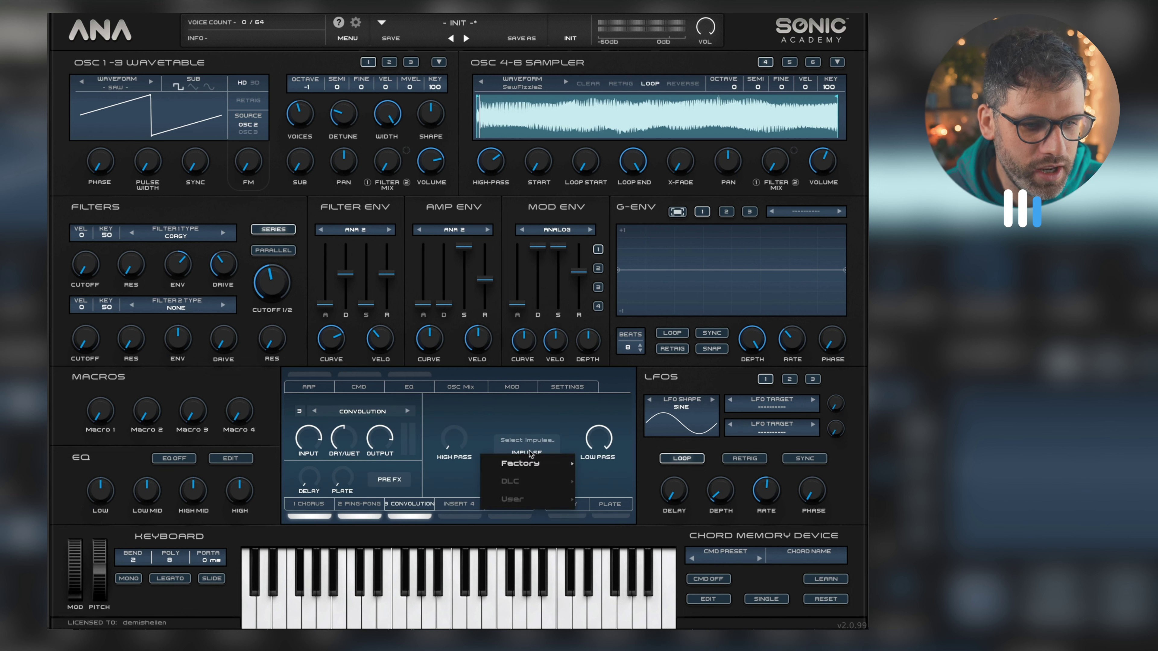
mouse_move(530, 465)
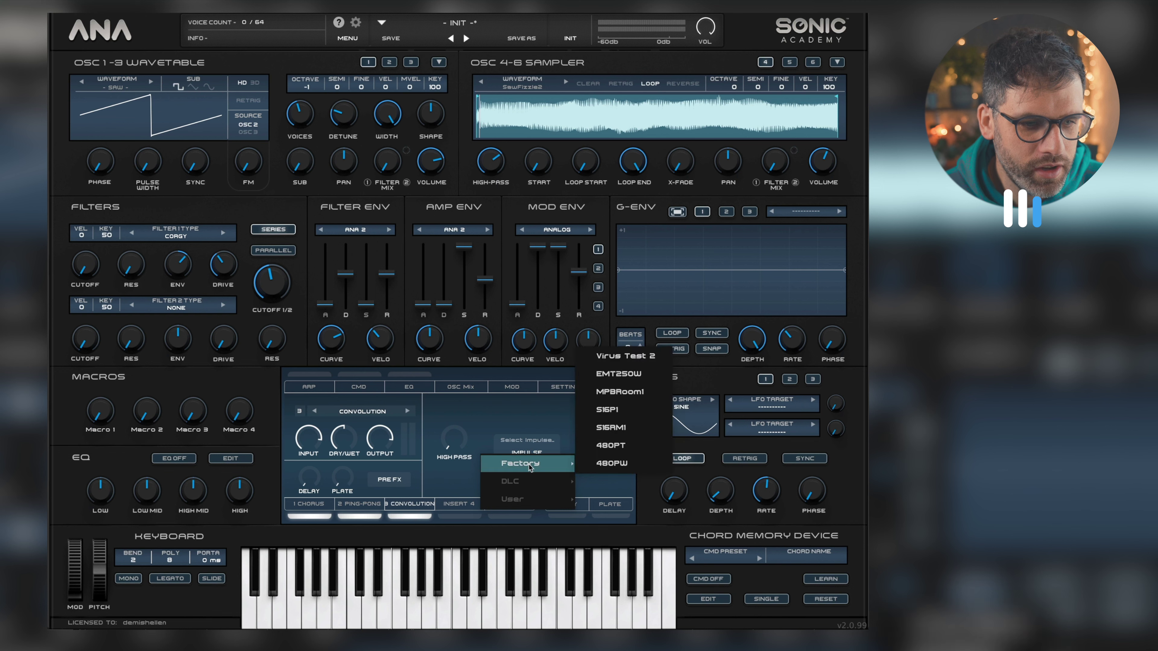
left_click(616, 361)
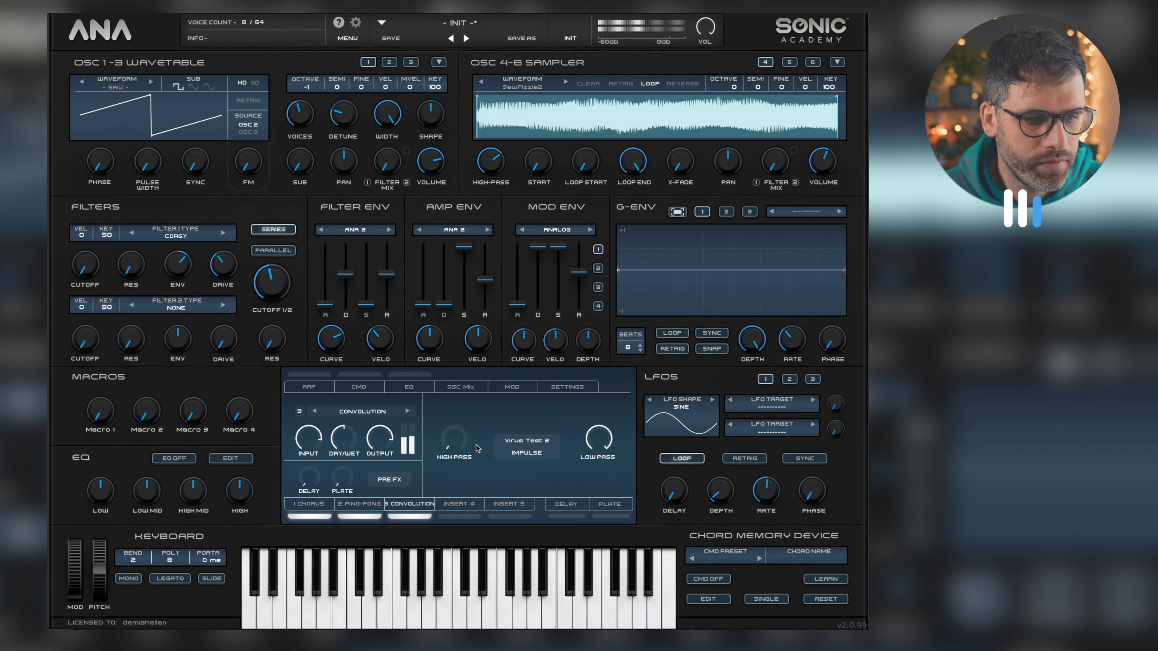
Raise the convolution reverb's high-pass, lower its dry/wet mix and fine-tune its low-pass
left_click_drag(453, 438, 459, 372)
left_click_drag(352, 441, 350, 472)
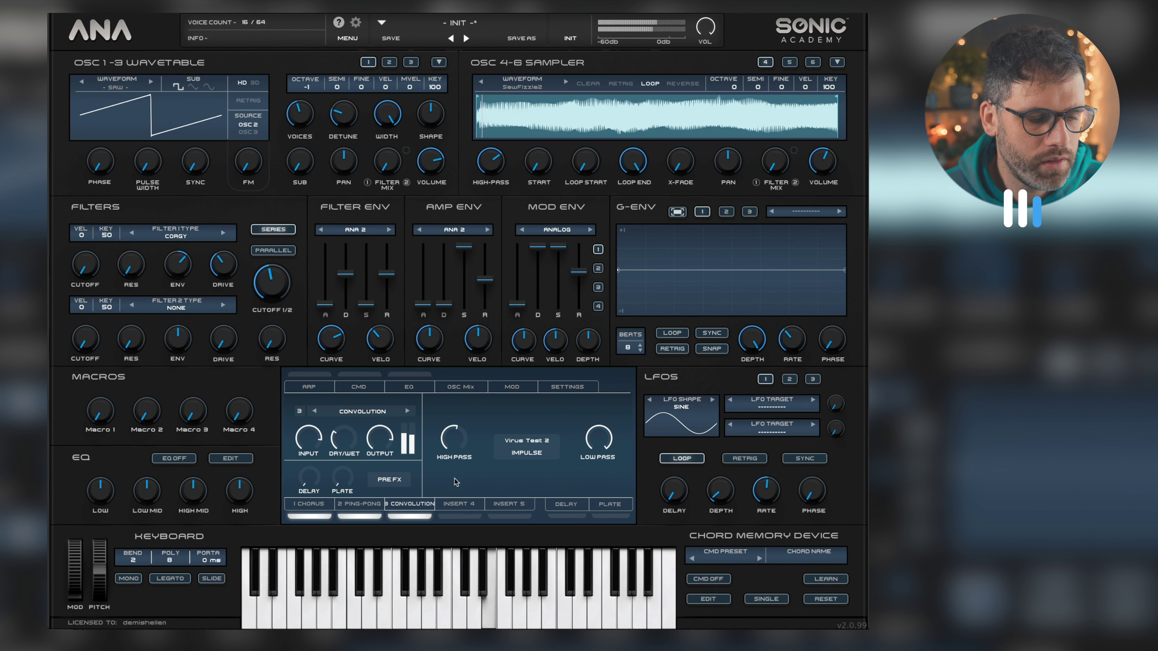
left_click_drag(594, 451, 599, 469)
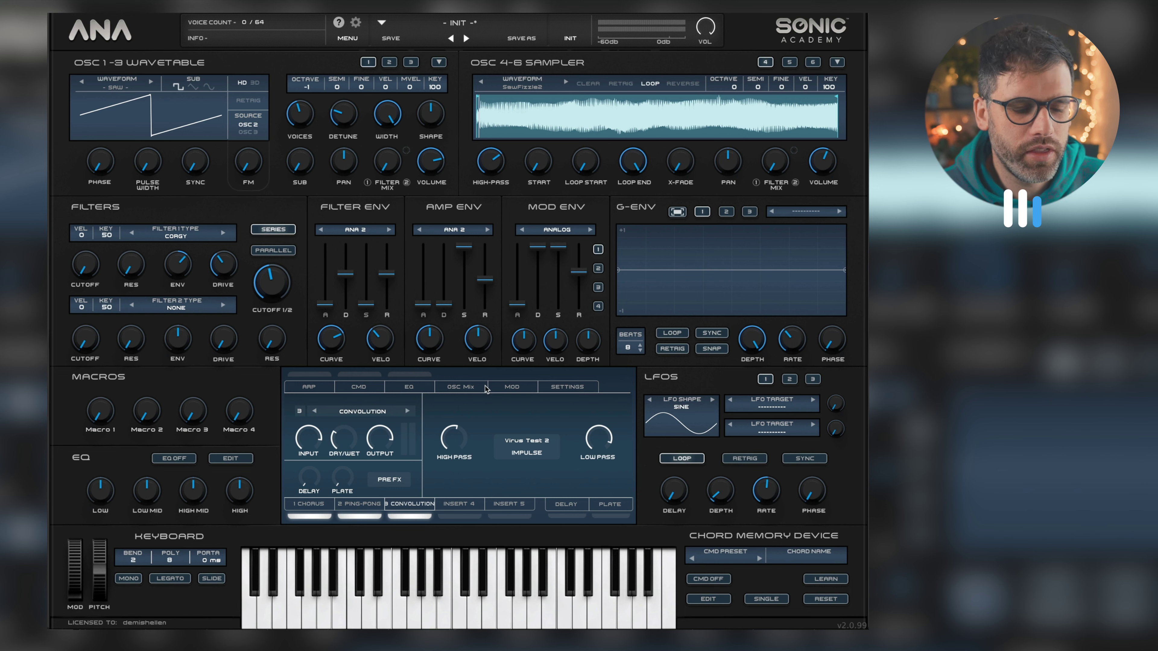
Load the Multi Comp dynamics effect into insert slot 4
left_click(460, 388)
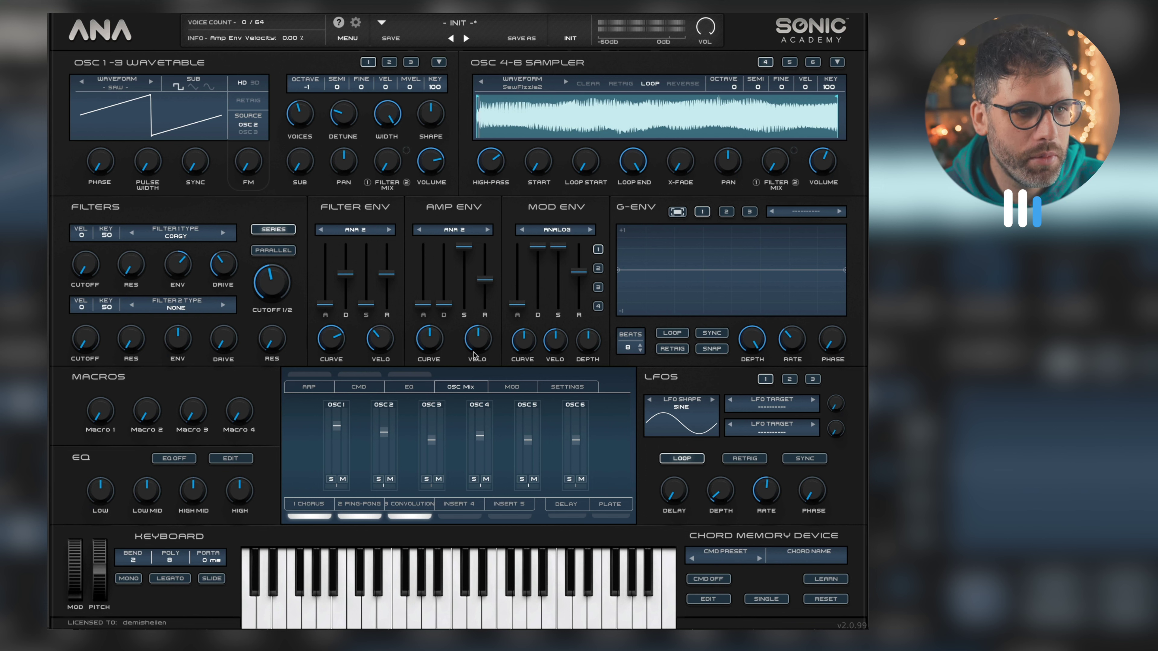
left_click(458, 504)
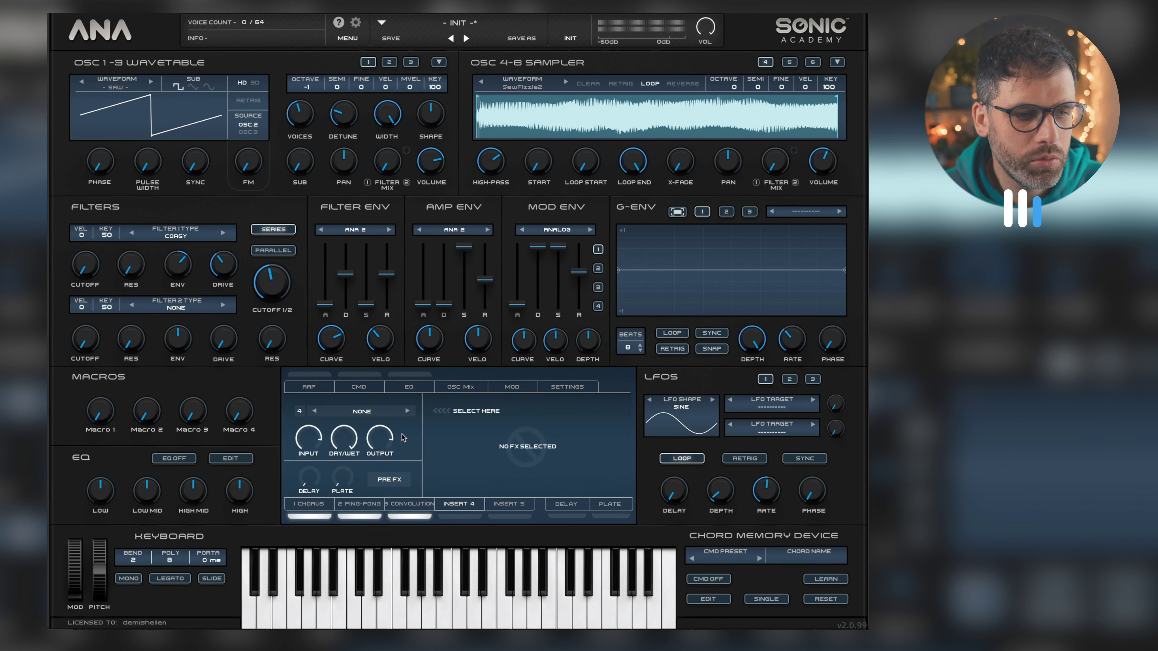
left_click(369, 414)
mouse_move(387, 497)
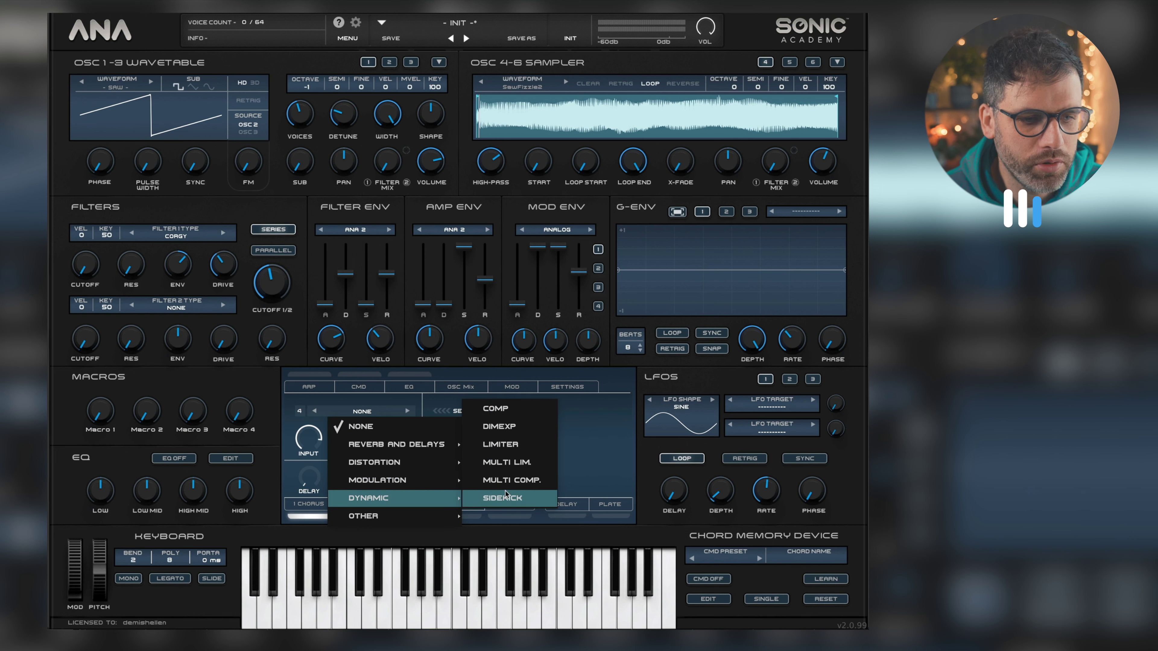
left_click(529, 481)
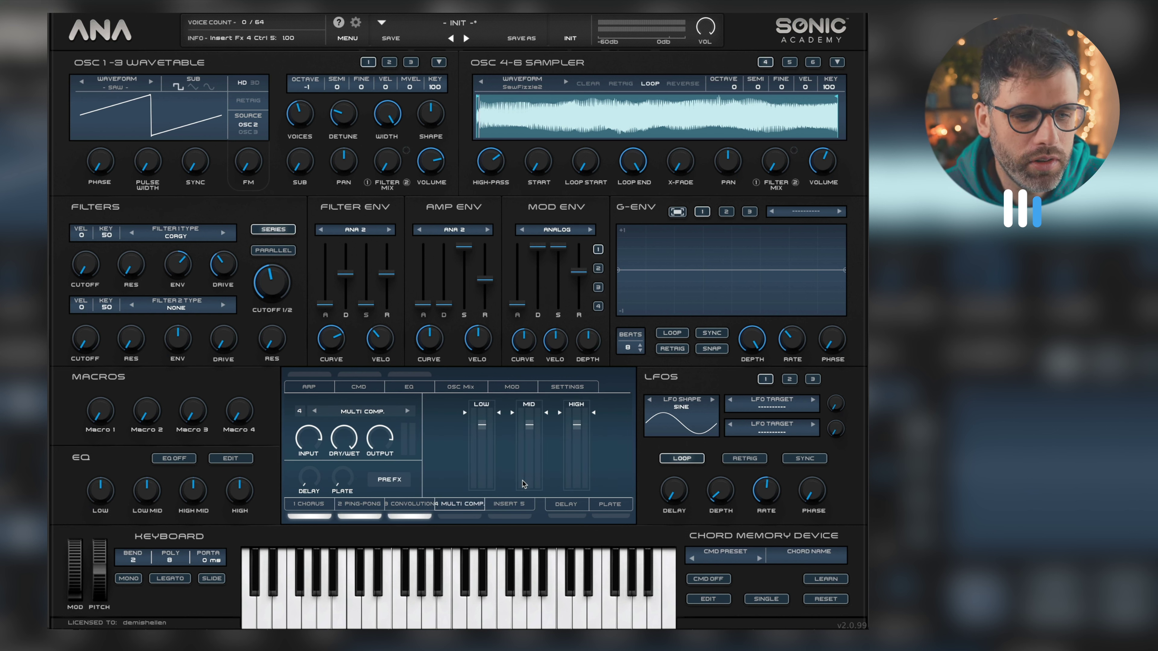
Load the Samoflange effect into insert slot 5
left_click(504, 504)
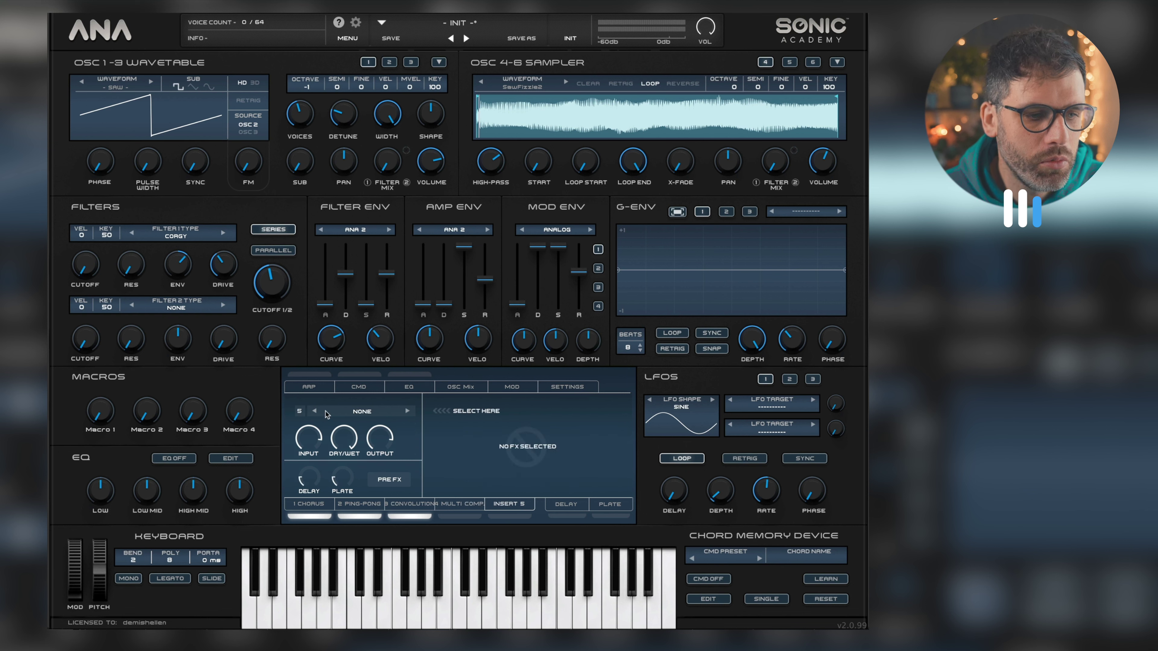
left_click(362, 411)
mouse_move(392, 498)
mouse_move(379, 517)
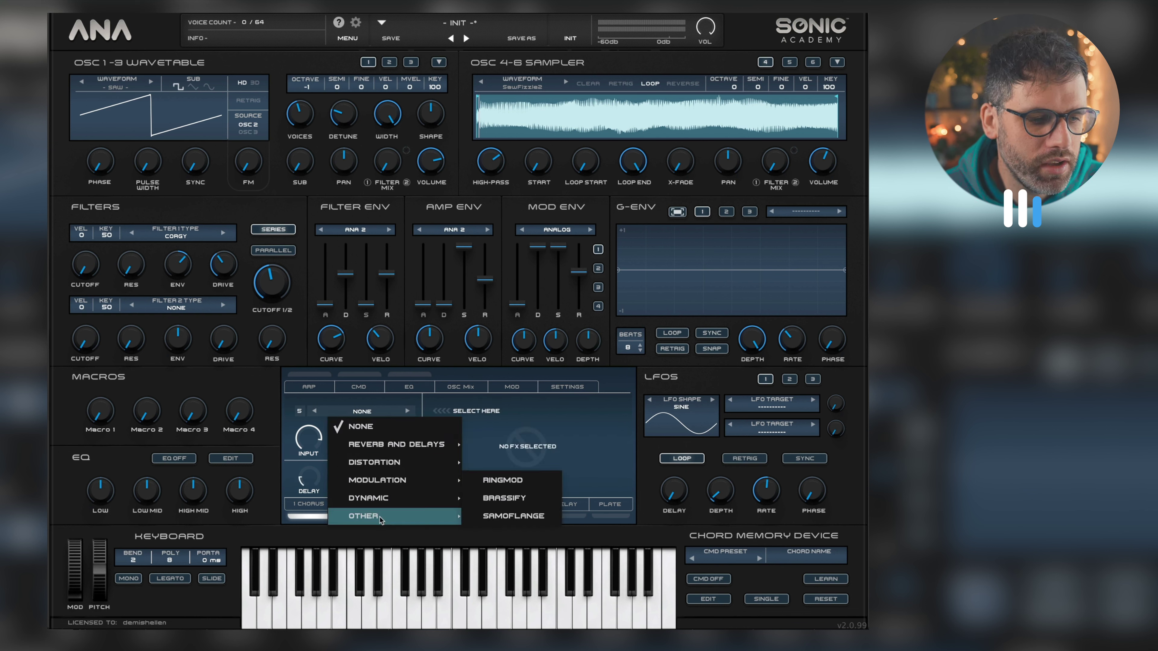
left_click(530, 518)
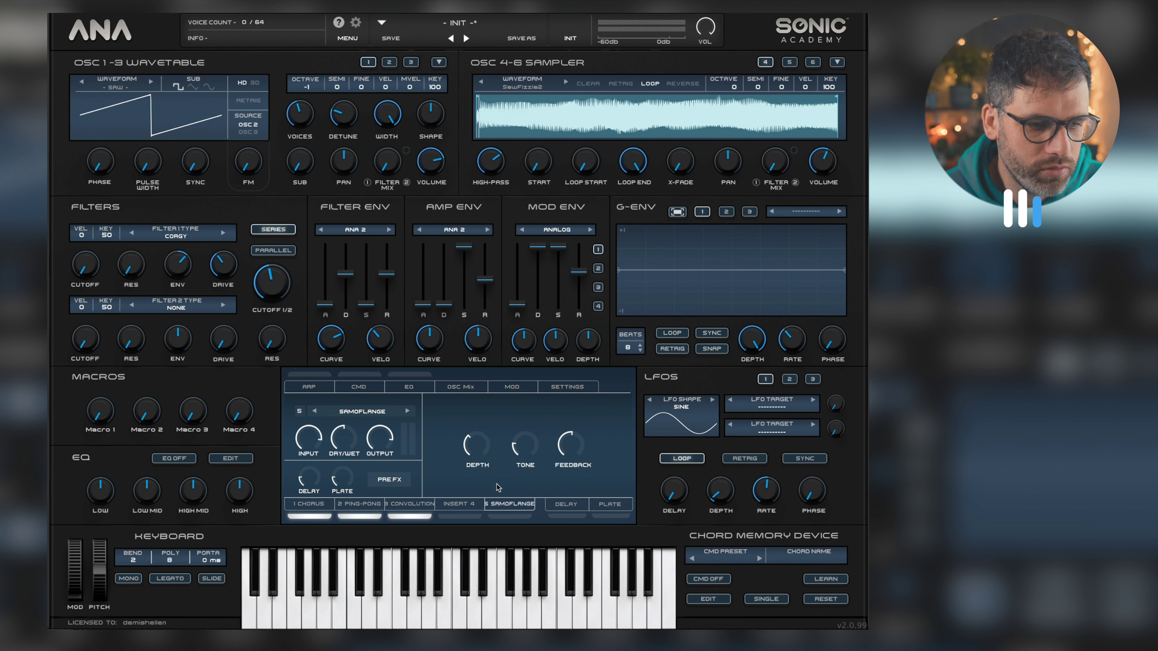
Enable the multiband compressor, lower its mid and high thresholds and raise the high-band level
left_click(460, 517)
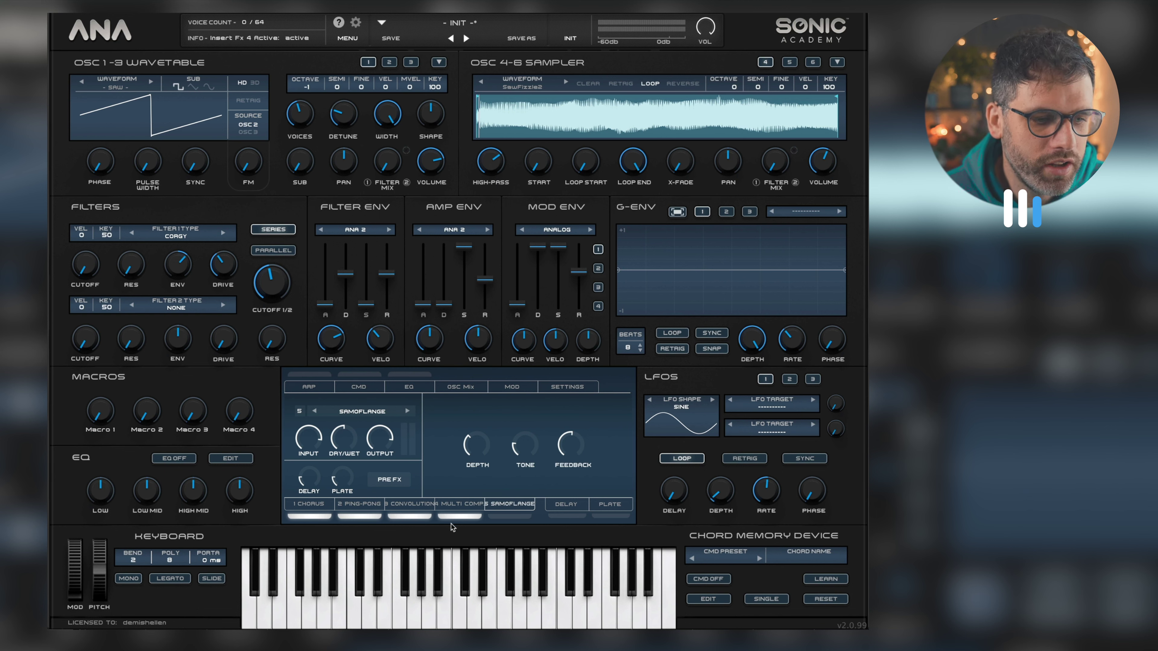
left_click(455, 505)
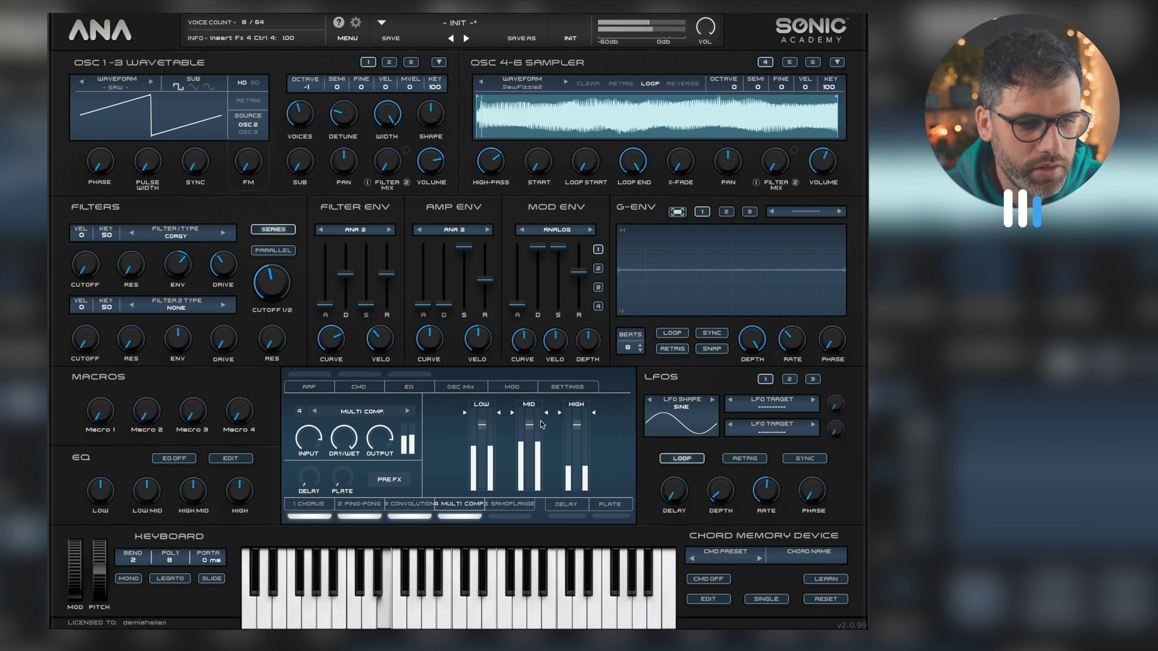
mouse_move(595, 417)
left_mouse_down()
mouse_move(596, 436)
mouse_move(594, 419)
left_mouse_up()
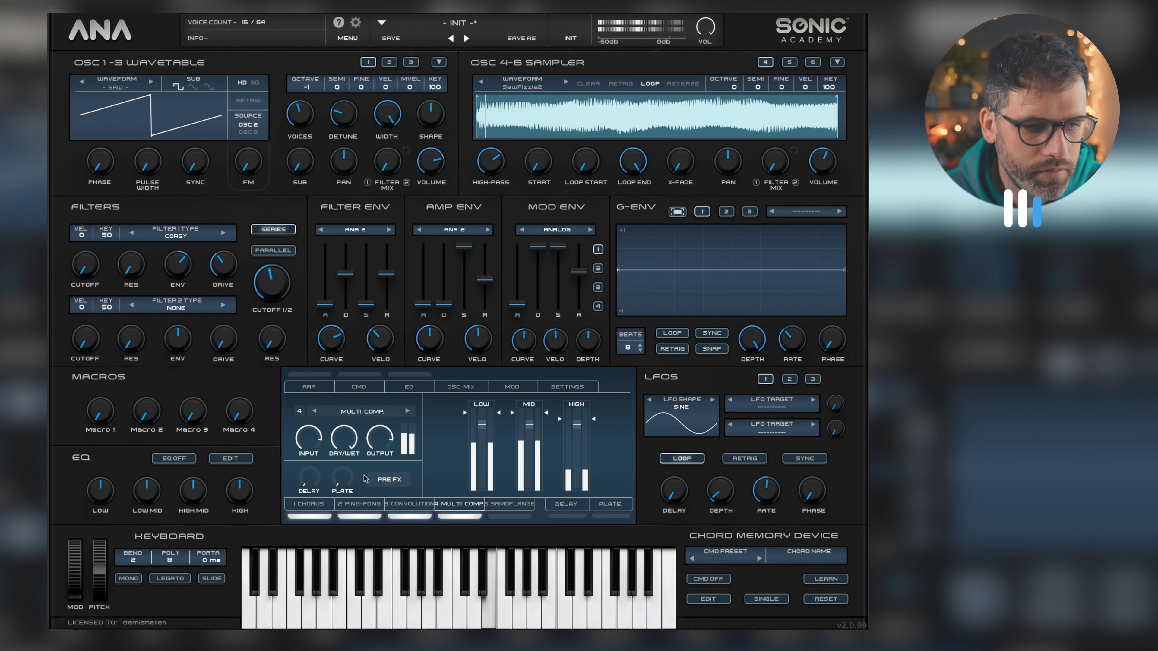
left_click(344, 438)
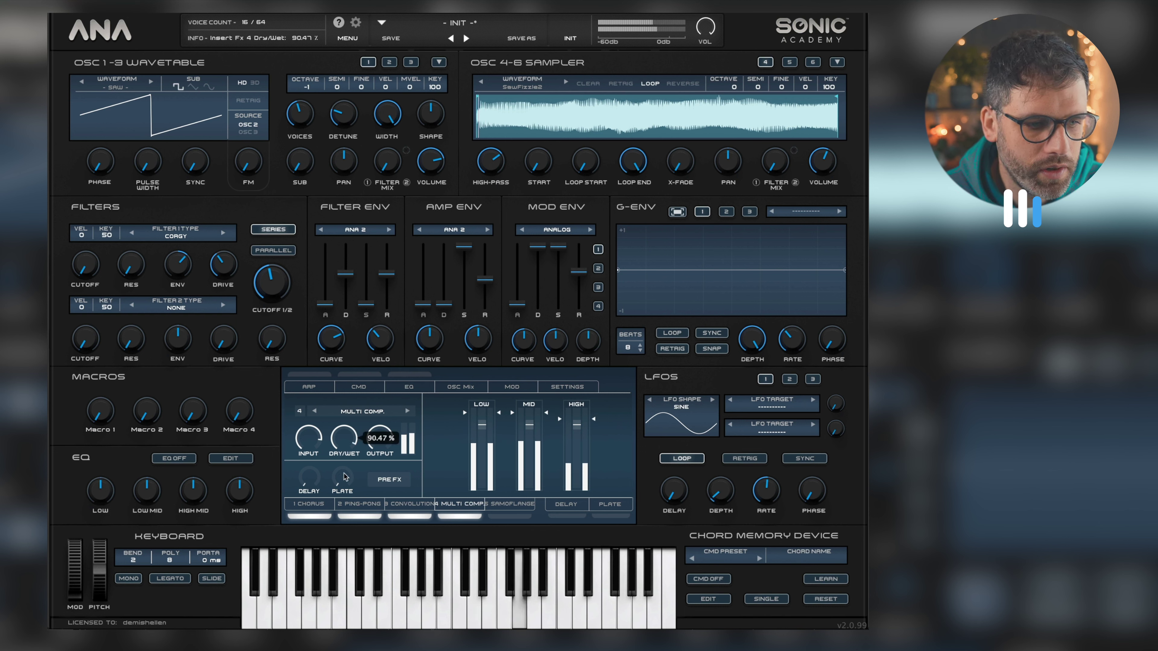
left_click_drag(546, 413, 547, 450)
mouse_move(593, 419)
left_mouse_down()
mouse_move(594, 452)
mouse_move(574, 415)
left_mouse_up()
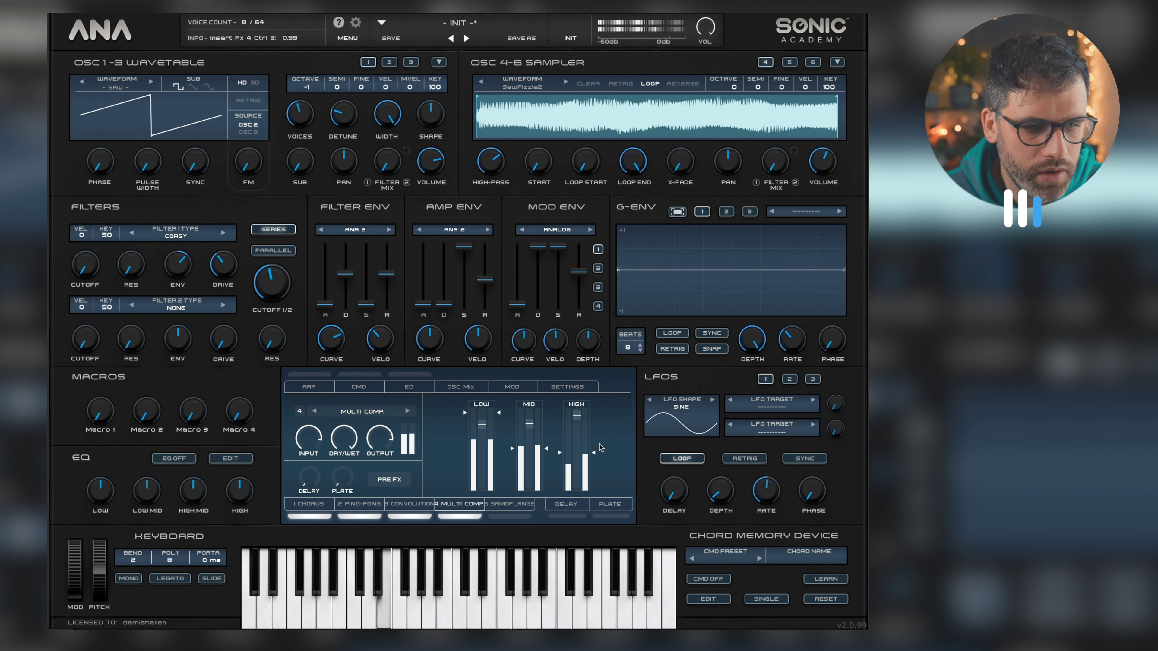
Rebalance the compressor by lowering the low-band threshold and raising the high-band threshold, and compare the sound with the effect bypassed
left_click_drag(594, 452, 595, 436)
left_click_drag(481, 424, 463, 465)
mouse_move(577, 415)
left_mouse_down()
mouse_move(586, 448)
mouse_move(599, 446)
mouse_move(598, 416)
left_mouse_up()
left_click_drag(546, 450, 545, 451)
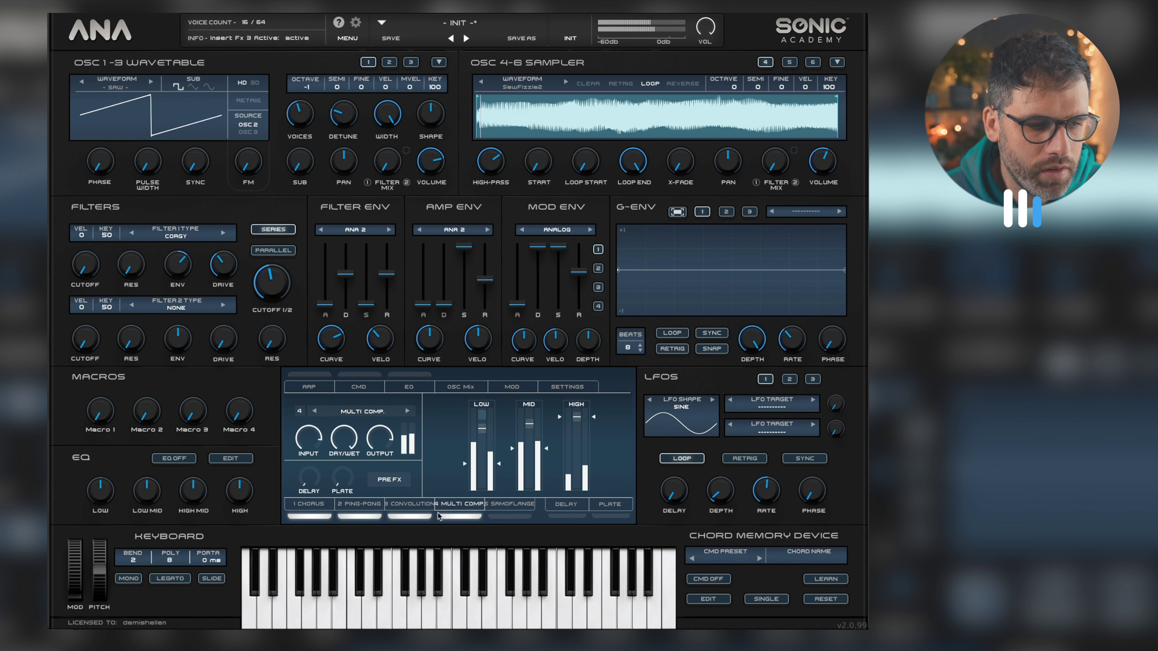
left_click(448, 516)
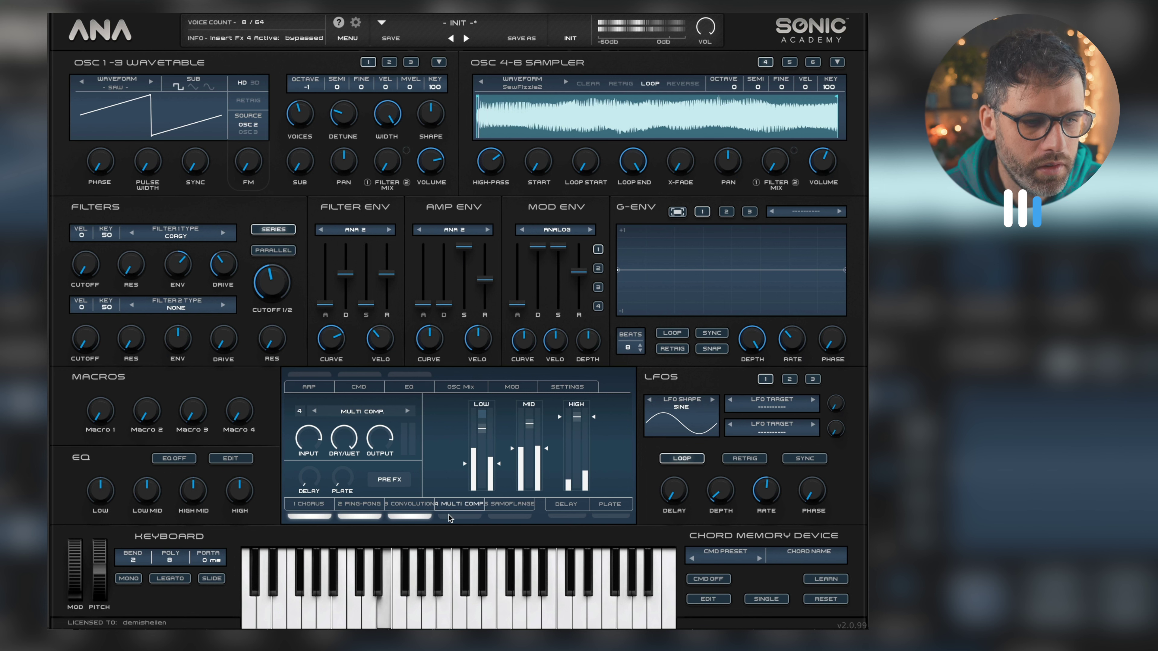
left_click(449, 515)
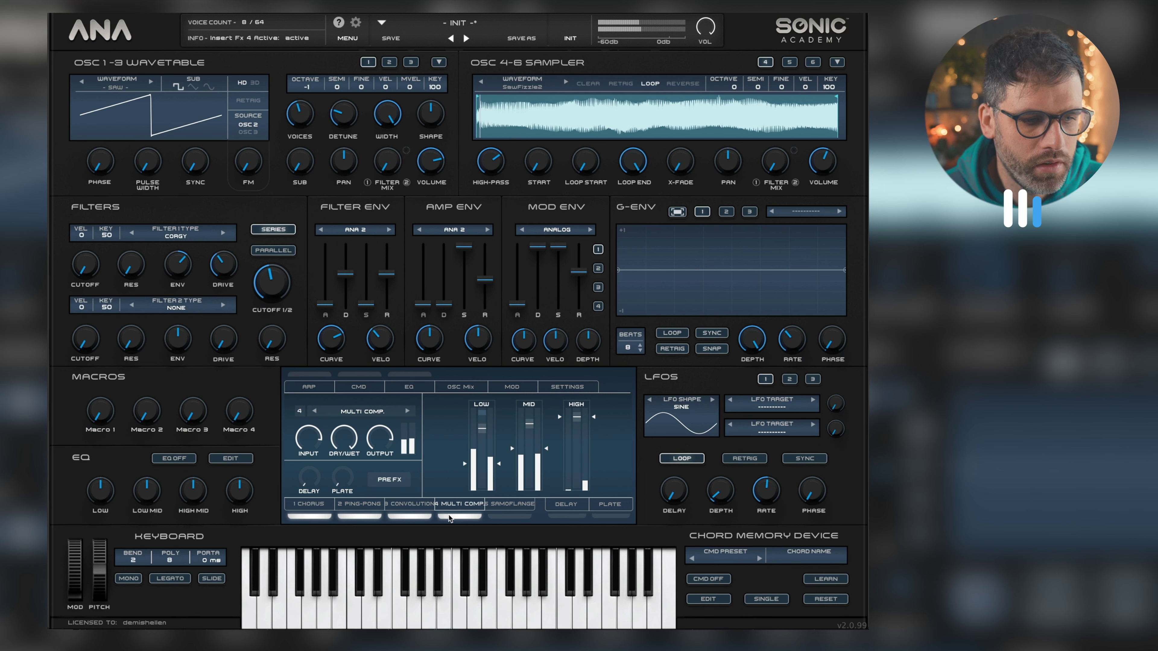
Slightly raise the attack of both the amp envelope and the filter envelope
left_click(517, 507)
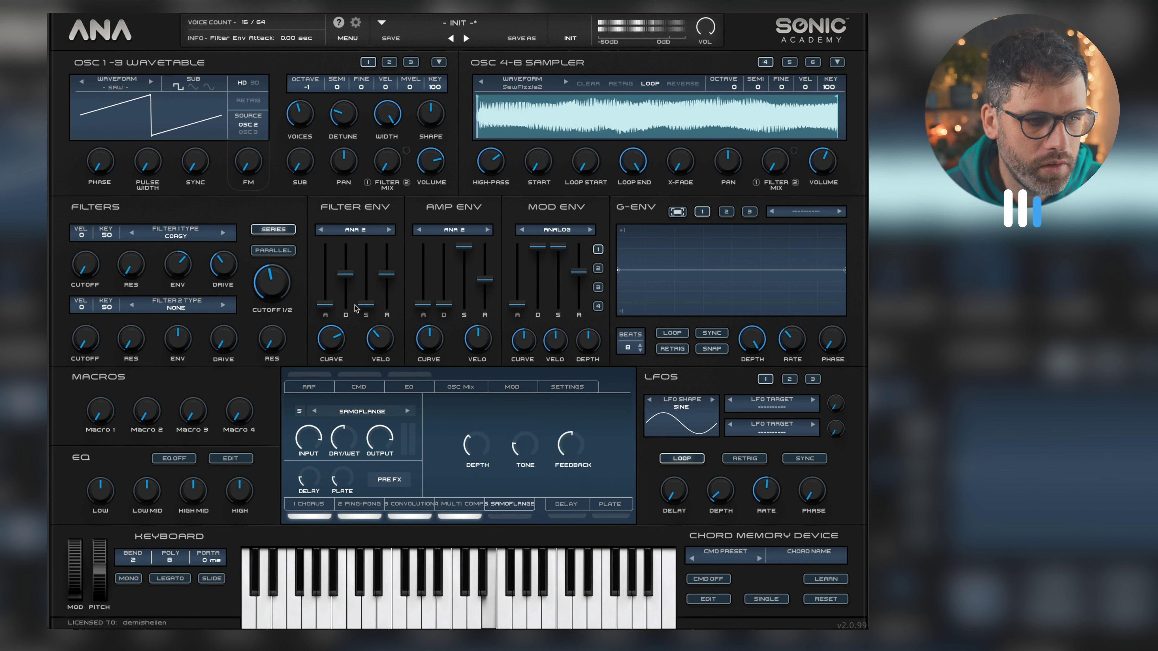
left_click(423, 303)
left_click_drag(423, 302, 423, 297)
left_click_drag(325, 304, 325, 298)
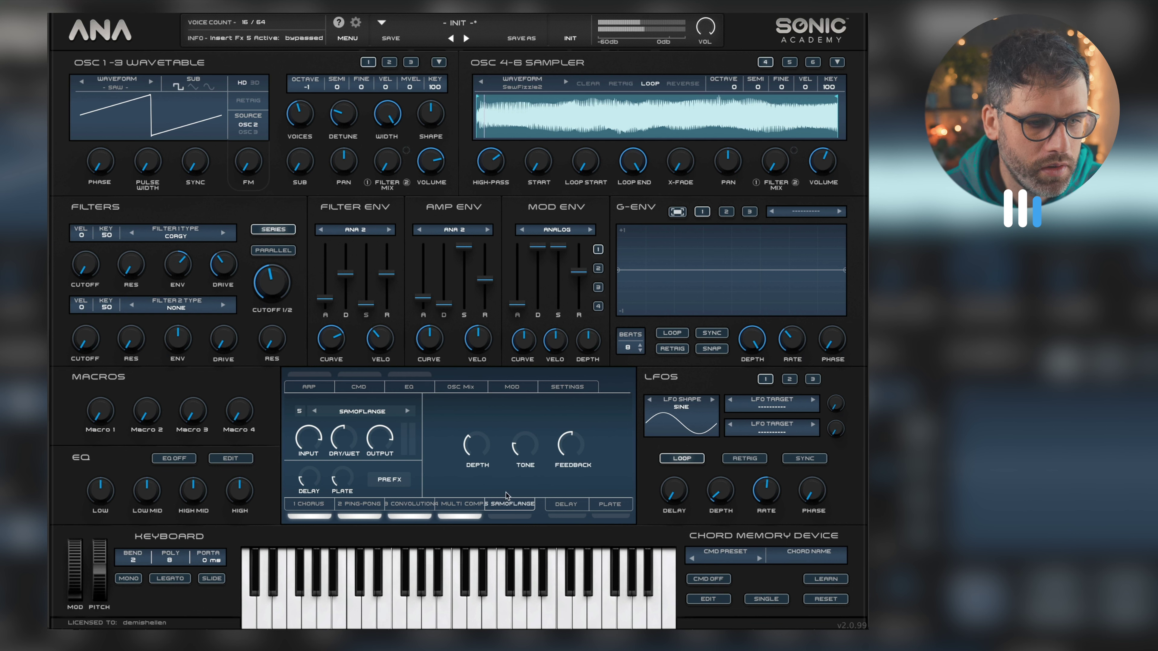
Compare the sound with the multiband compressor bypassed and active, and slightly adjust its high-band threshold
left_click(460, 505)
left_click(458, 516)
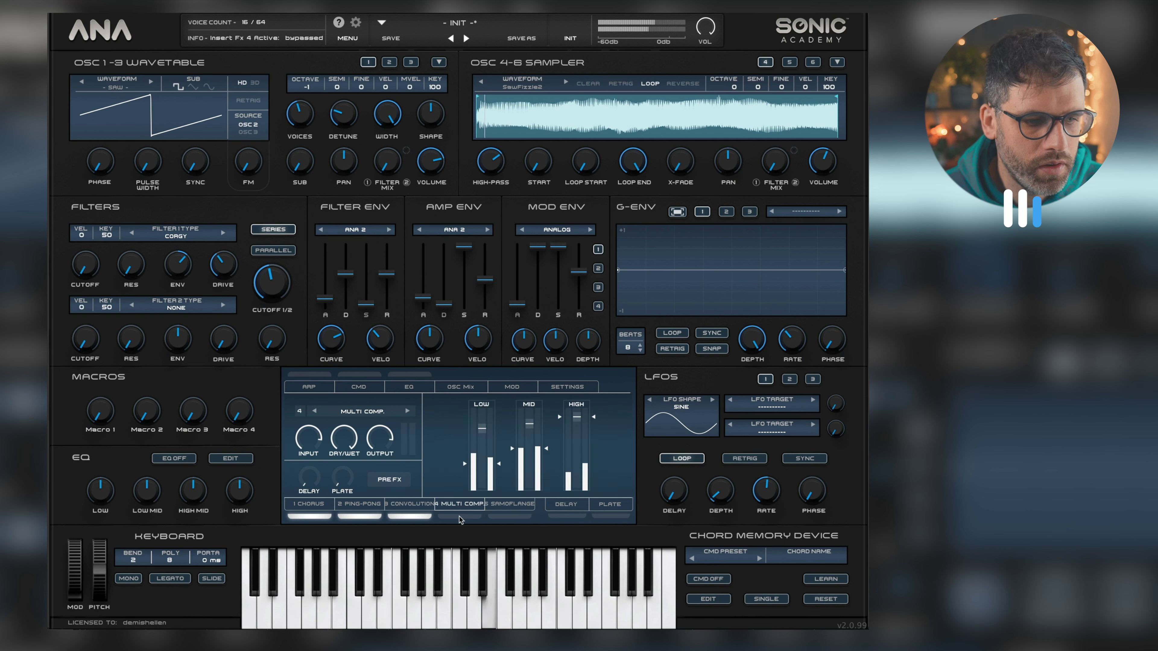
left_click(459, 516)
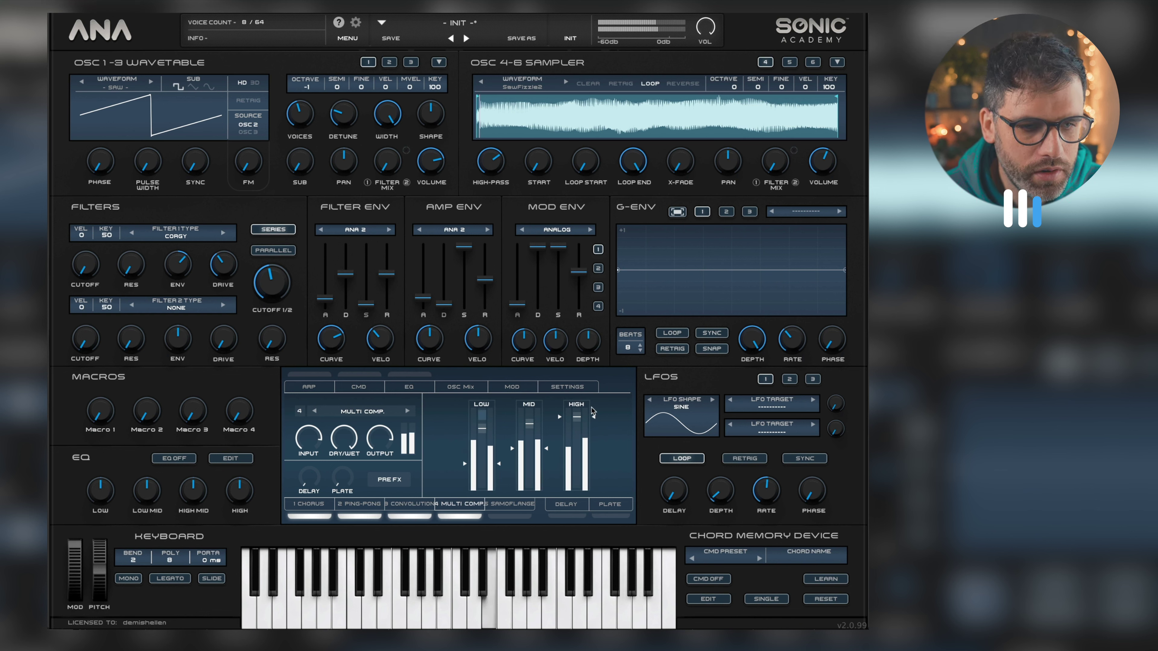
mouse_move(595, 421)
left_mouse_down()
mouse_move(597, 490)
mouse_move(595, 420)
left_mouse_up()
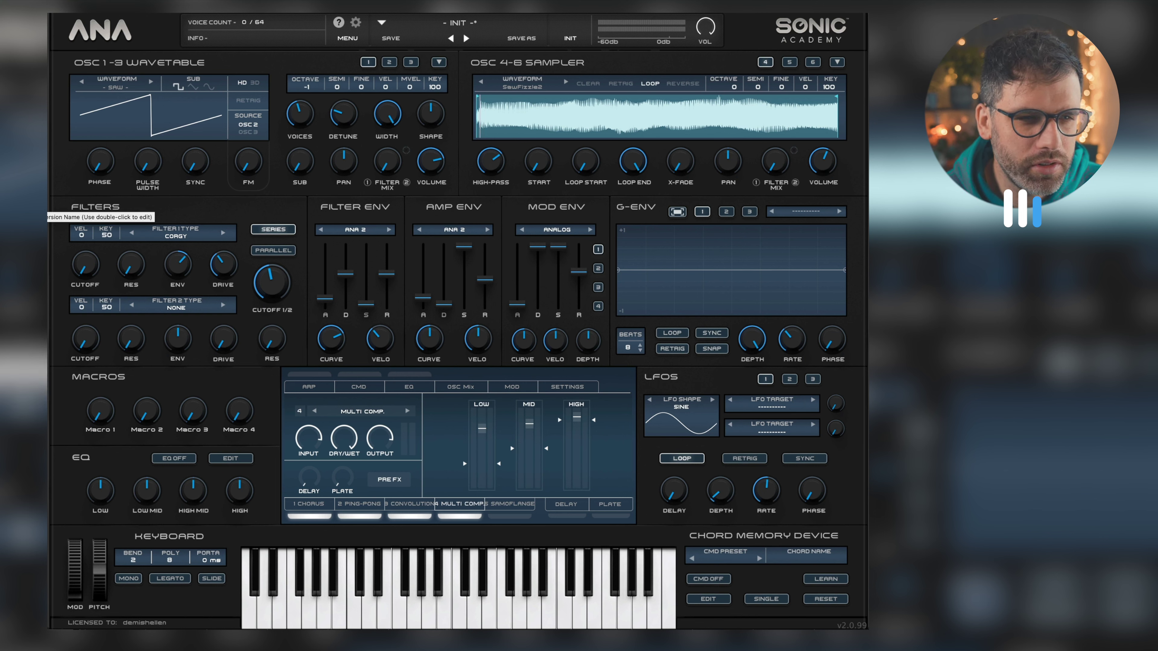
left_click(520, 514)
left_click(502, 413)
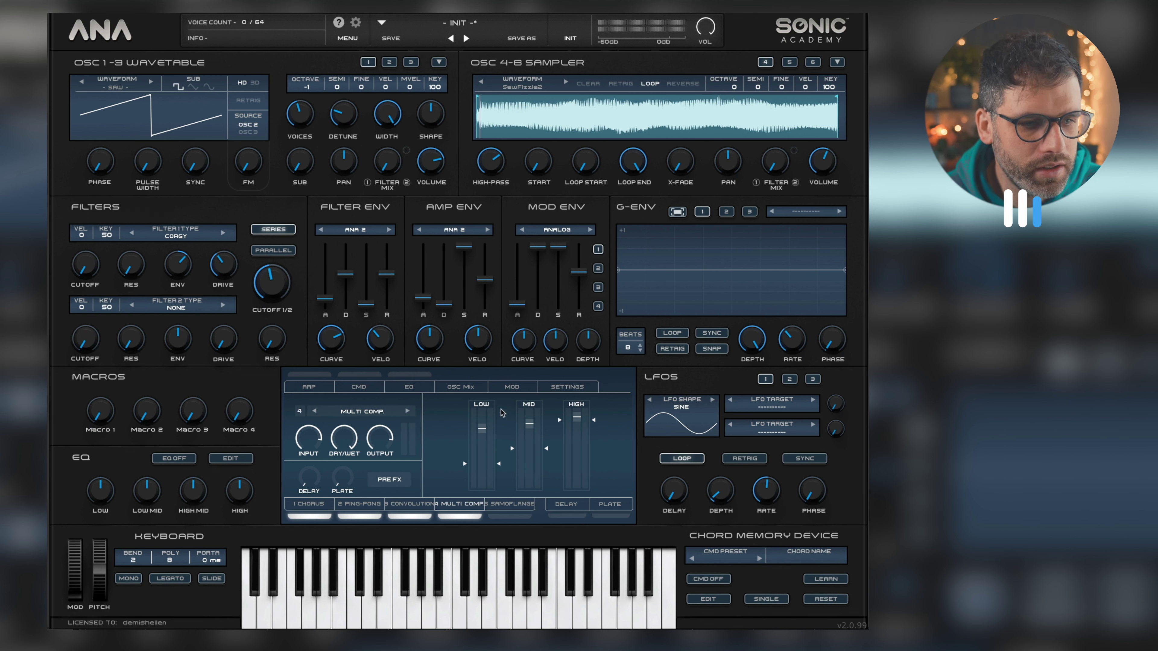
Raise the levels of oscillators 1, 2 and 4 in the oscillator mix
left_click(471, 387)
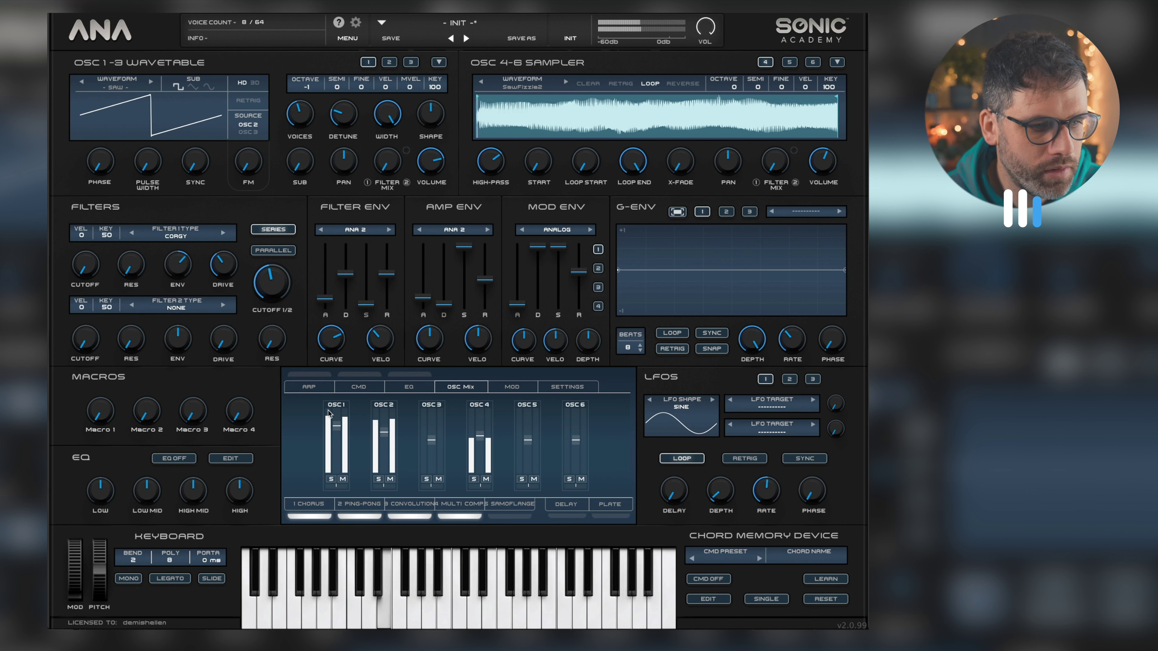
left_click_drag(336, 426, 386, 426)
left_click_drag(480, 436, 483, 431)
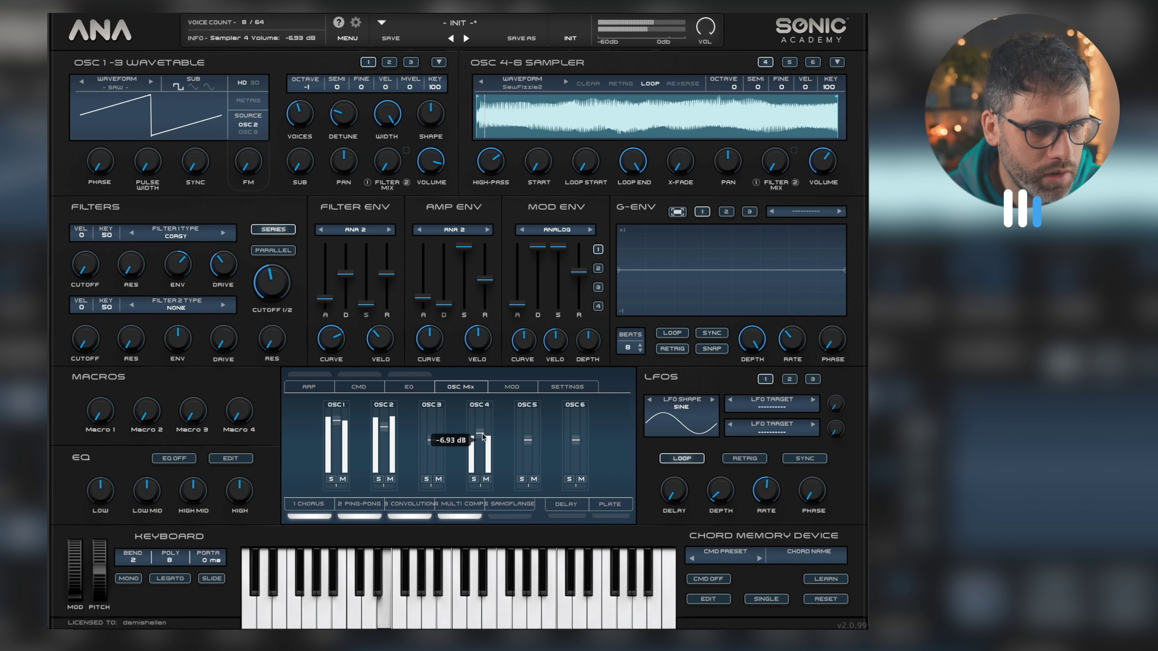
left_click_drag(488, 406, 491, 429)
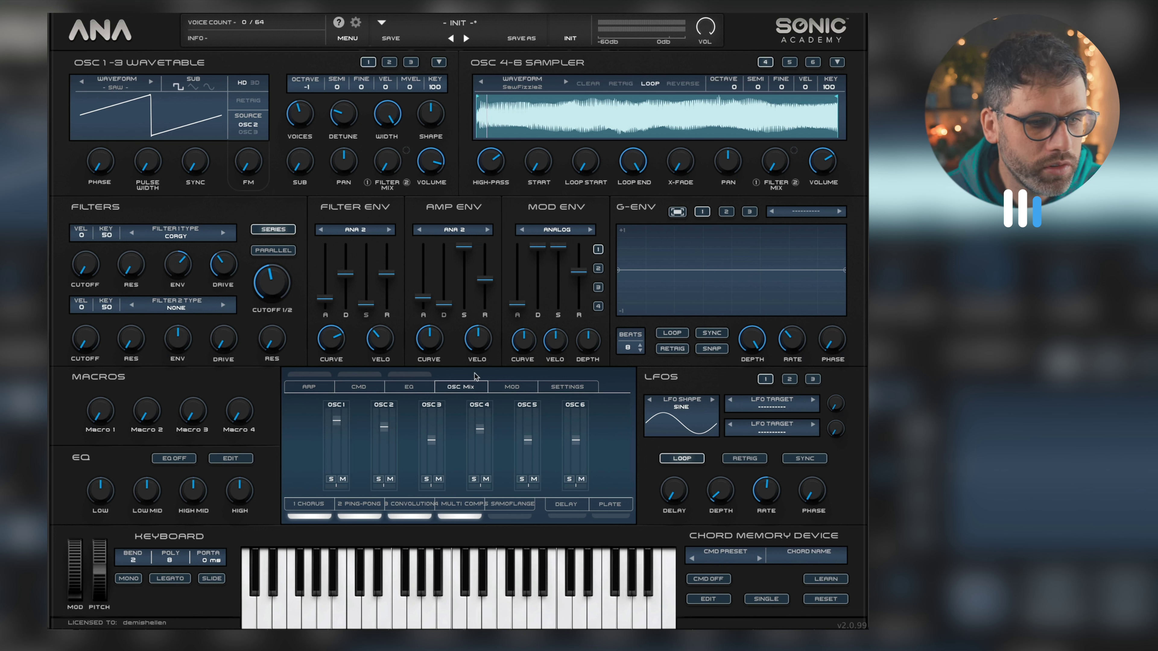
Check the macro and mod matrix, and dismiss the external Gain plugin window
left_click(512, 388)
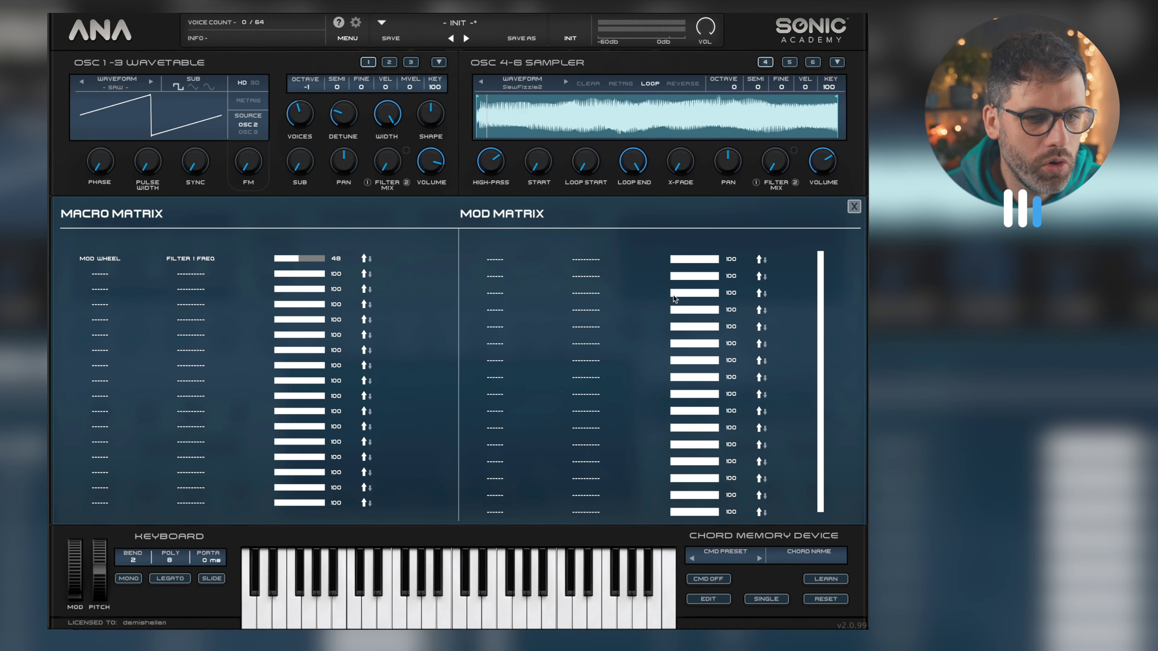
left_click(854, 207)
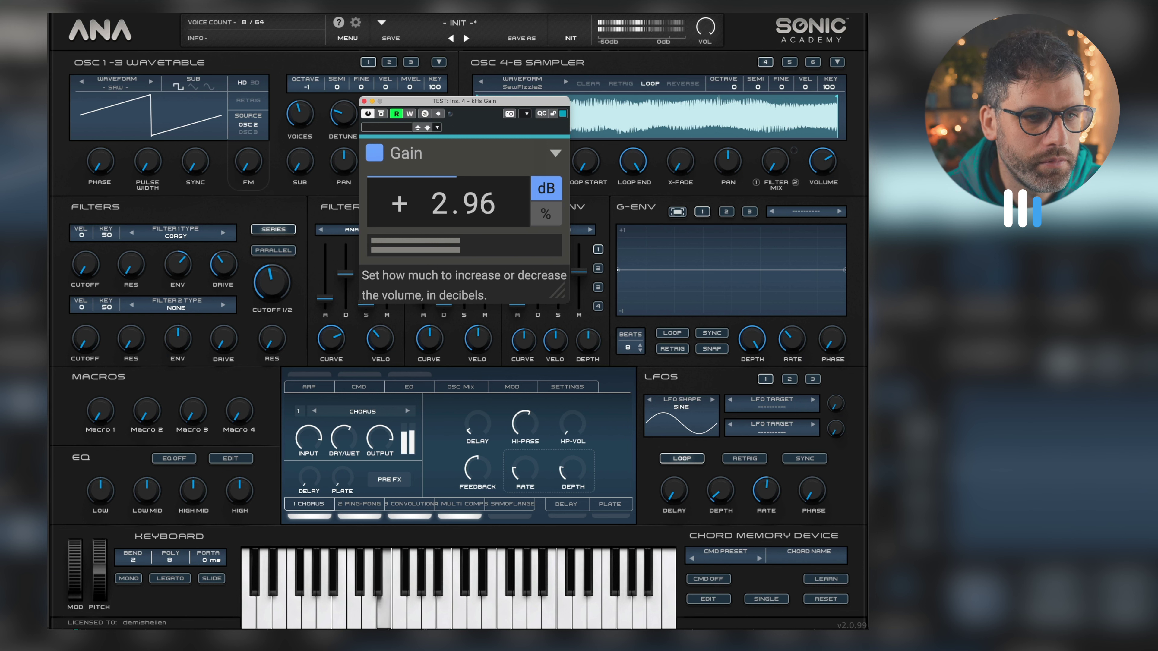
left_click(364, 101)
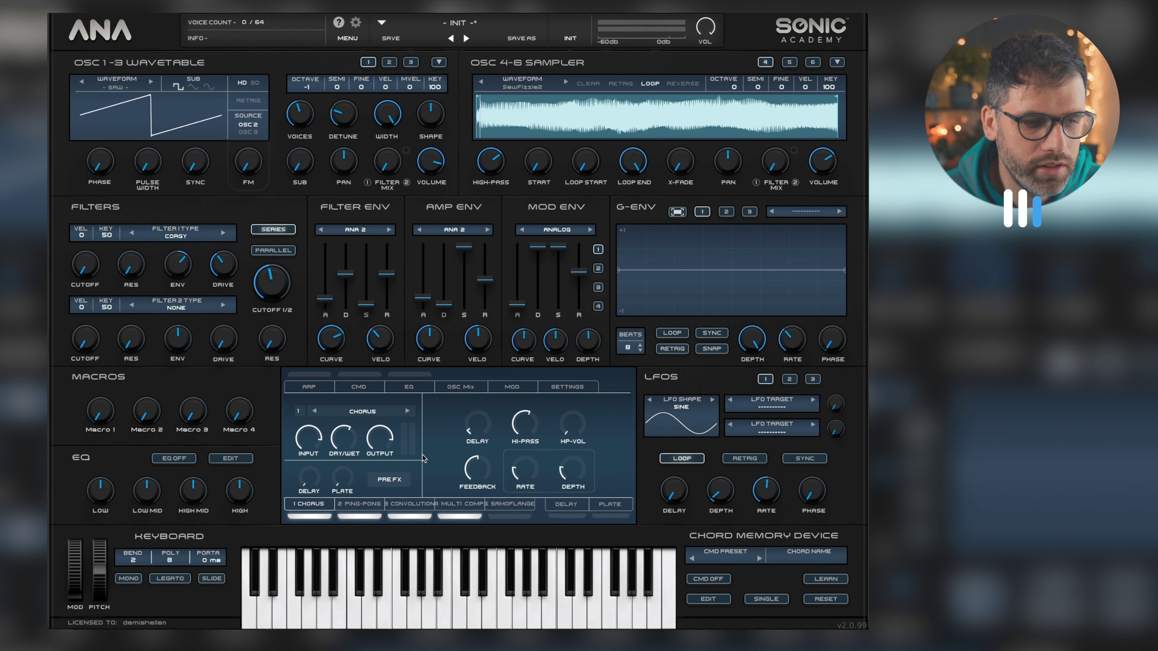
Enable the Samoflange in insert slot 5, raise its tone to about 64% and dry/wet mix, and lower its depth to about 25%
left_click(504, 505)
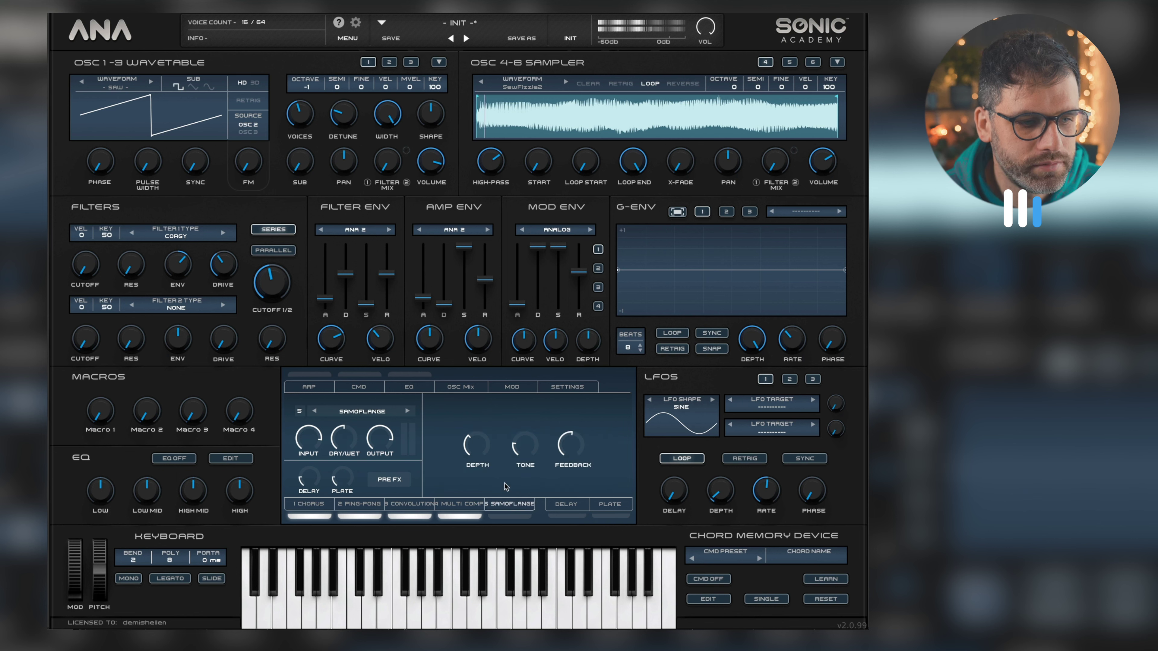
left_click(504, 519)
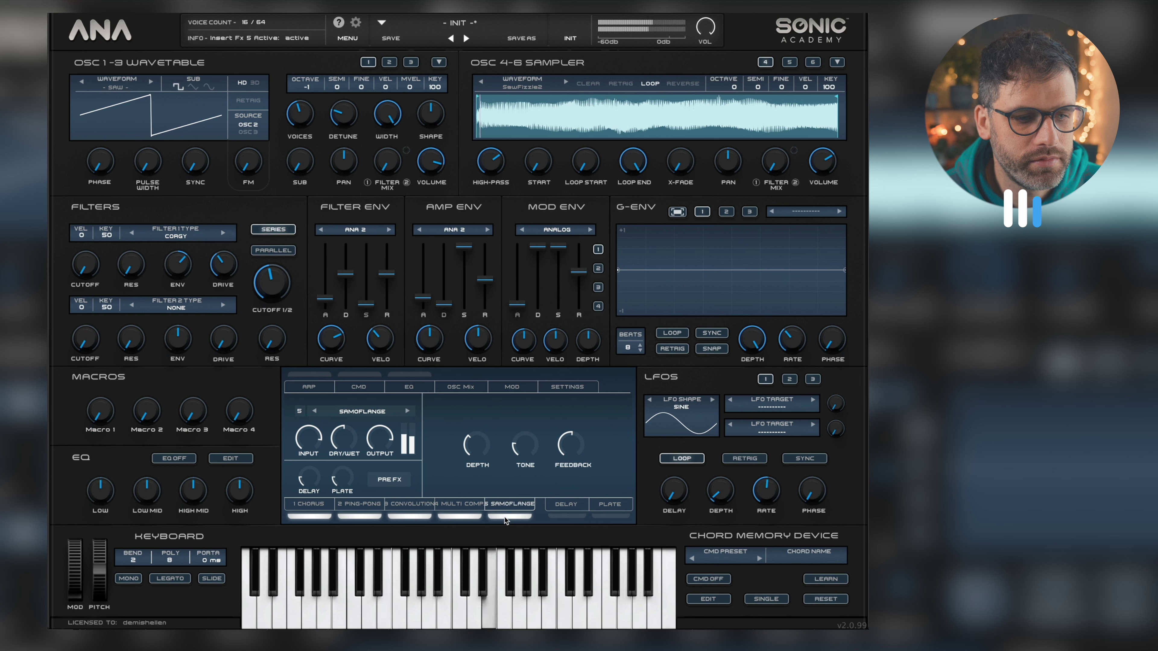
left_click(504, 517)
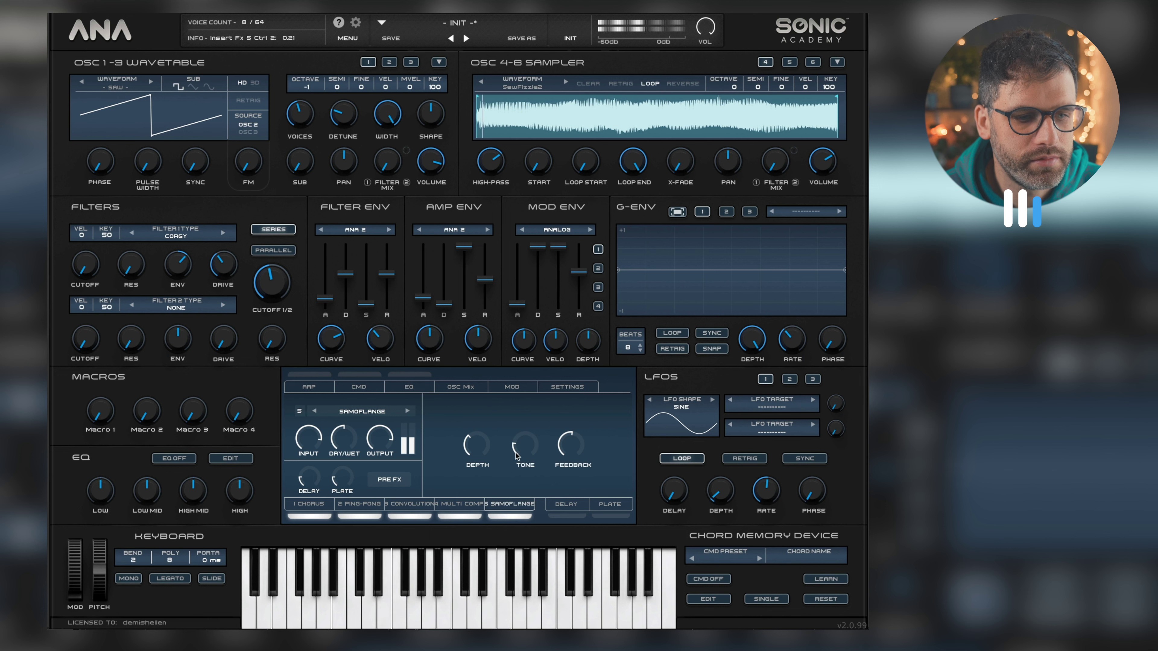
left_click(506, 516)
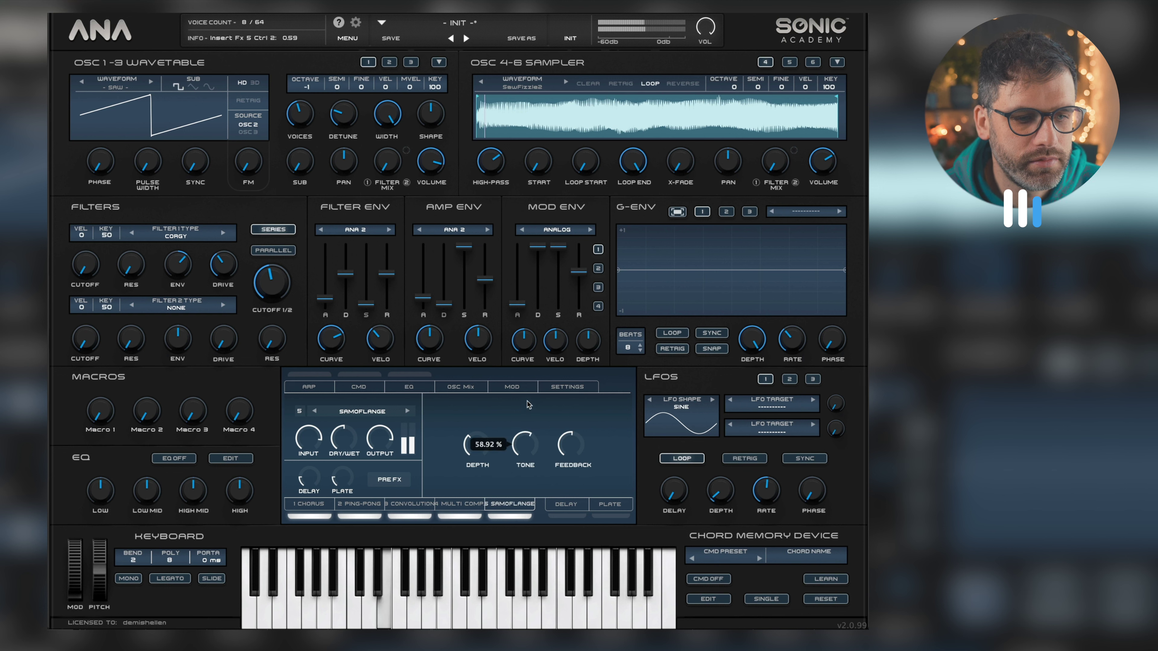
left_click_drag(476, 445, 473, 470)
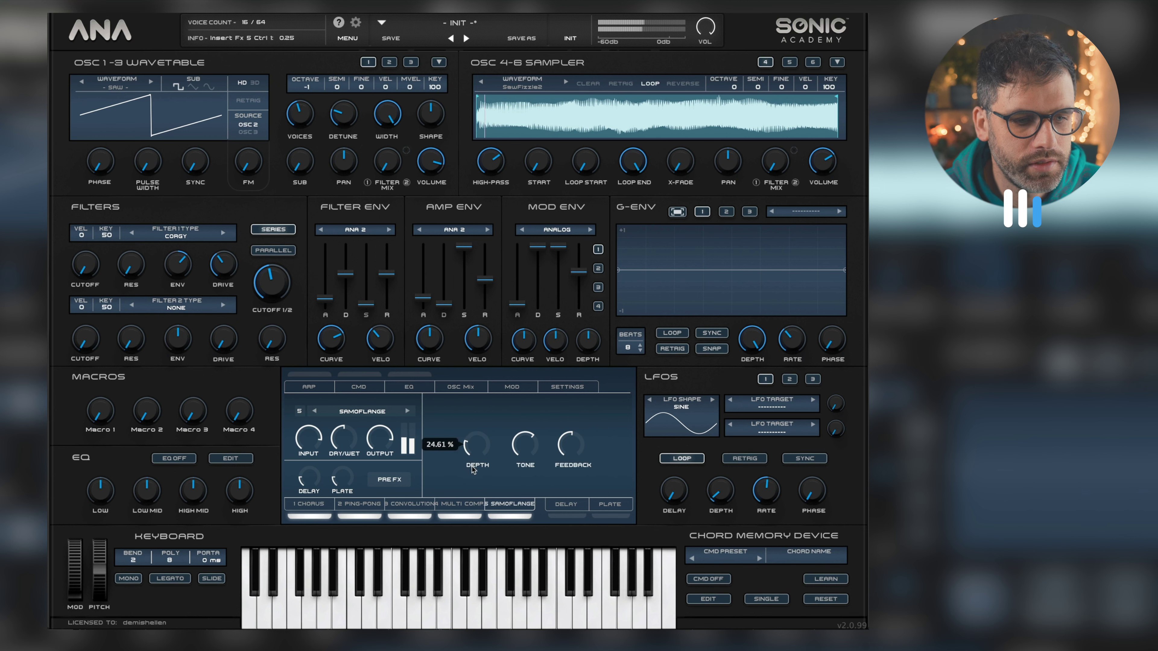
mouse_move(573, 437)
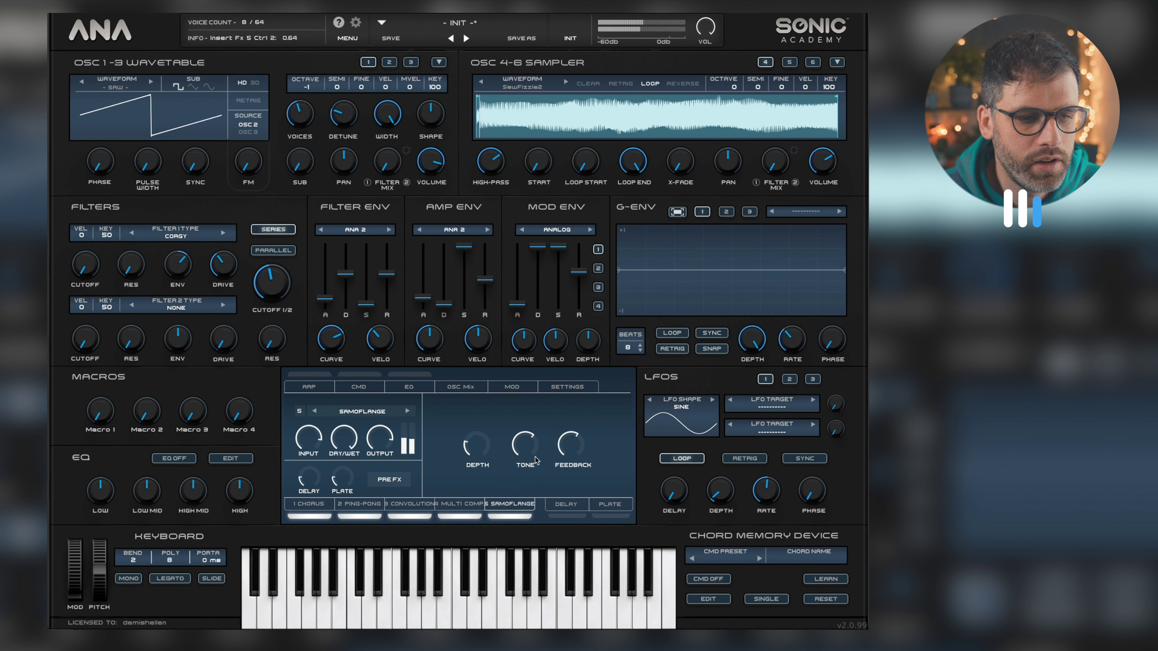
Raise the Samoflange's tone to about 76% and set its depth to about 34%
mouse_move(481, 426)
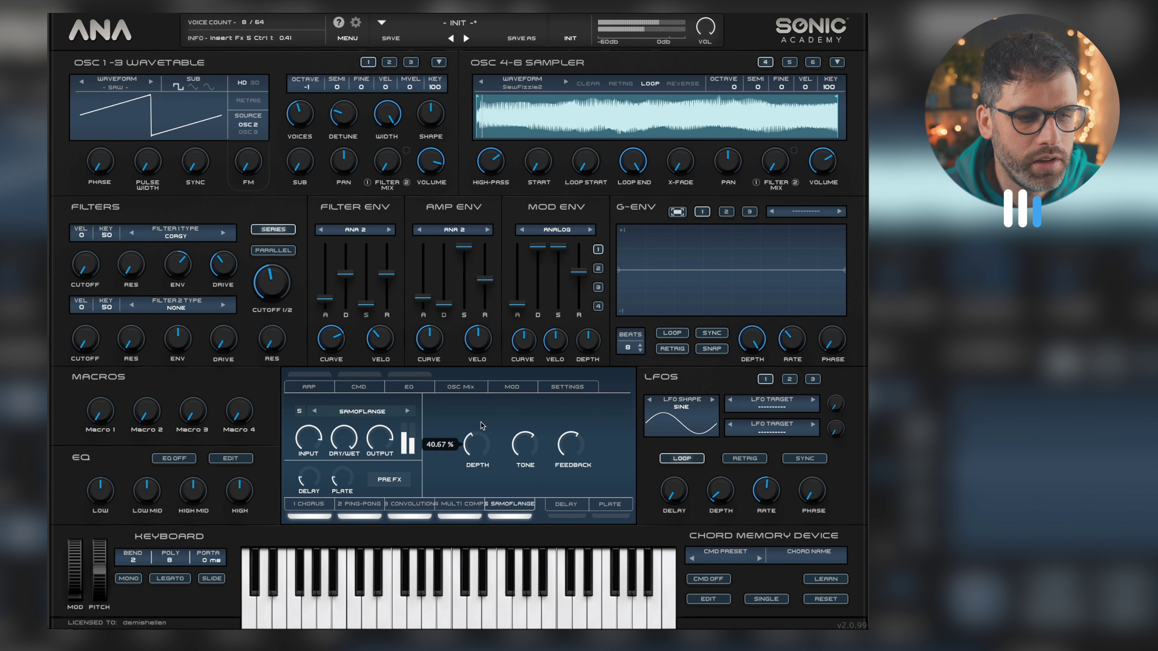
mouse_move(534, 426)
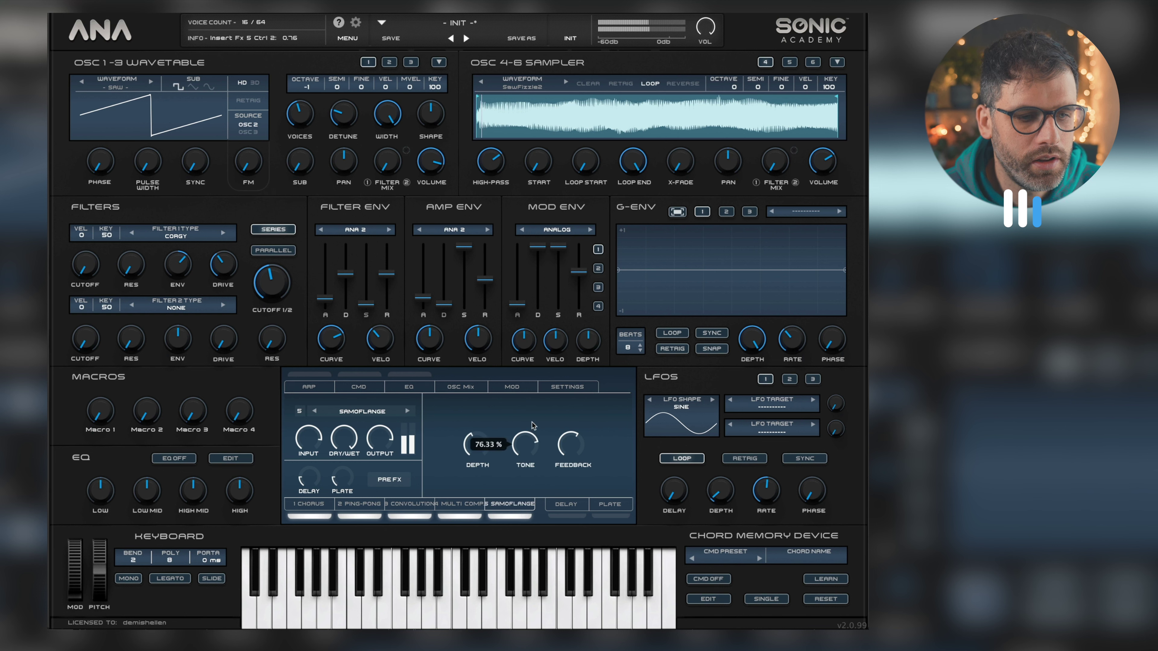
left_click_drag(533, 425, 534, 424)
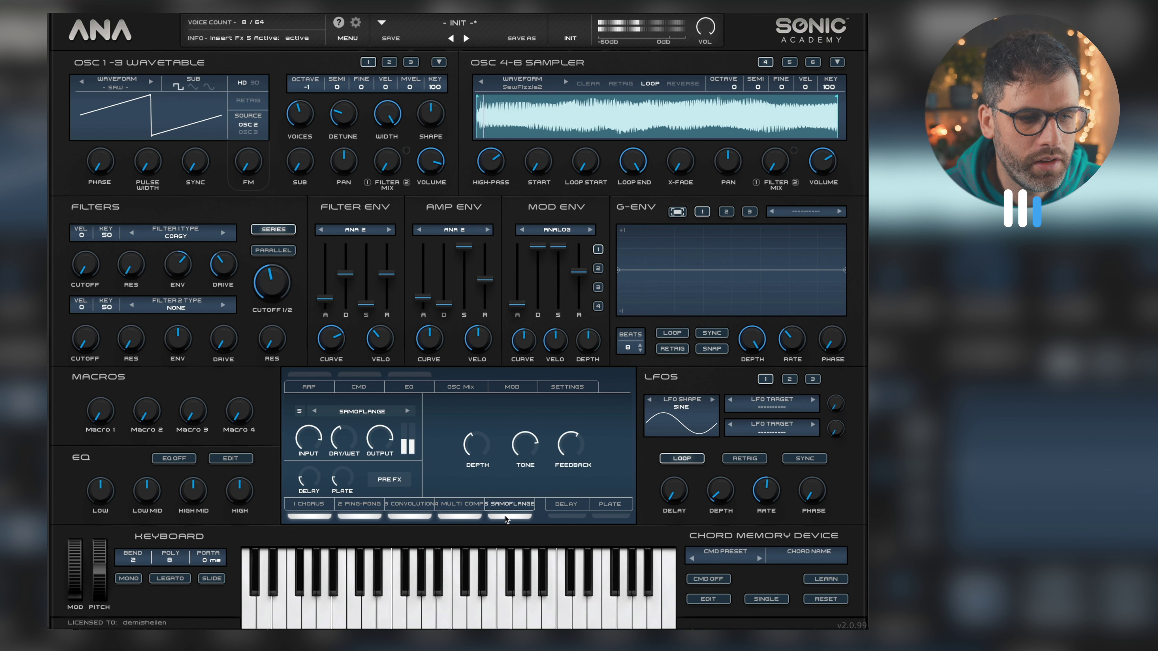
mouse_move(474, 453)
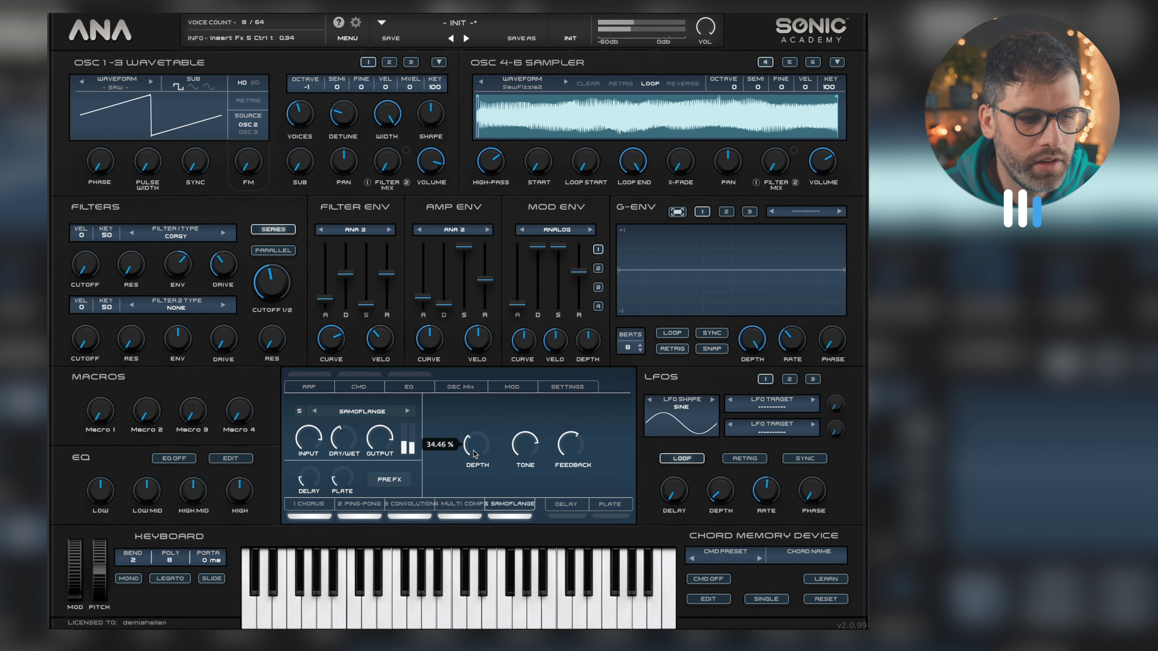
Set the Samoflange's output gain to about 2.44 dB, comparing the sound with the effect bypassed and active to match the levels
left_click(512, 515)
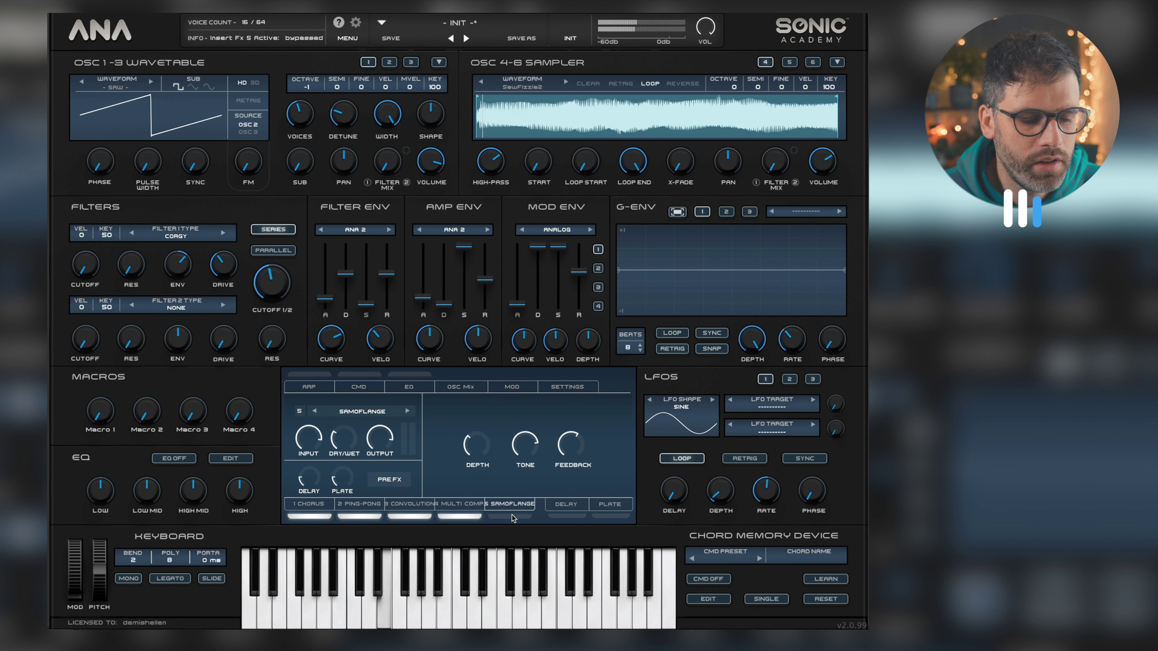
left_click(511, 515)
mouse_move(387, 433)
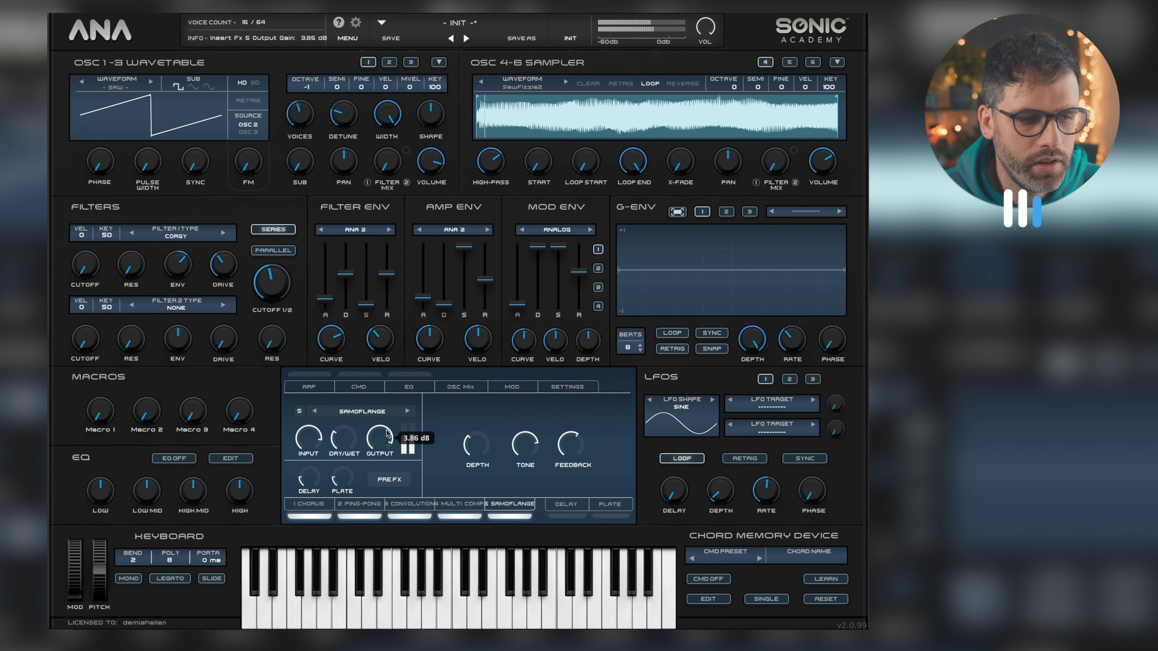
left_click(506, 516)
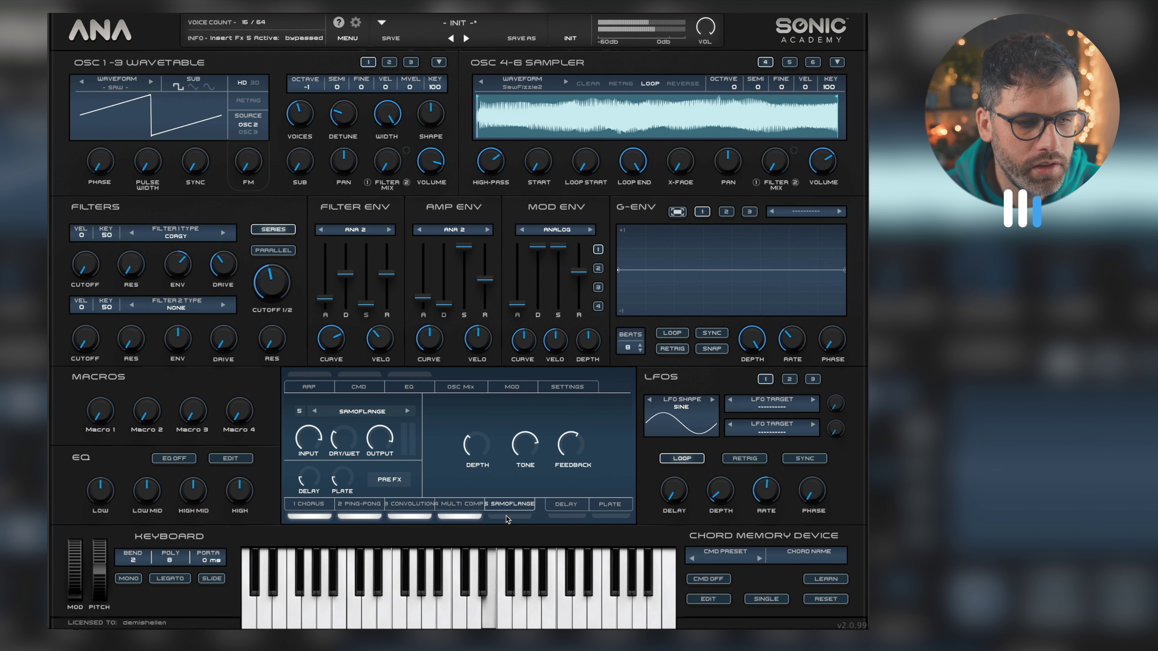
left_click(506, 516)
mouse_move(383, 438)
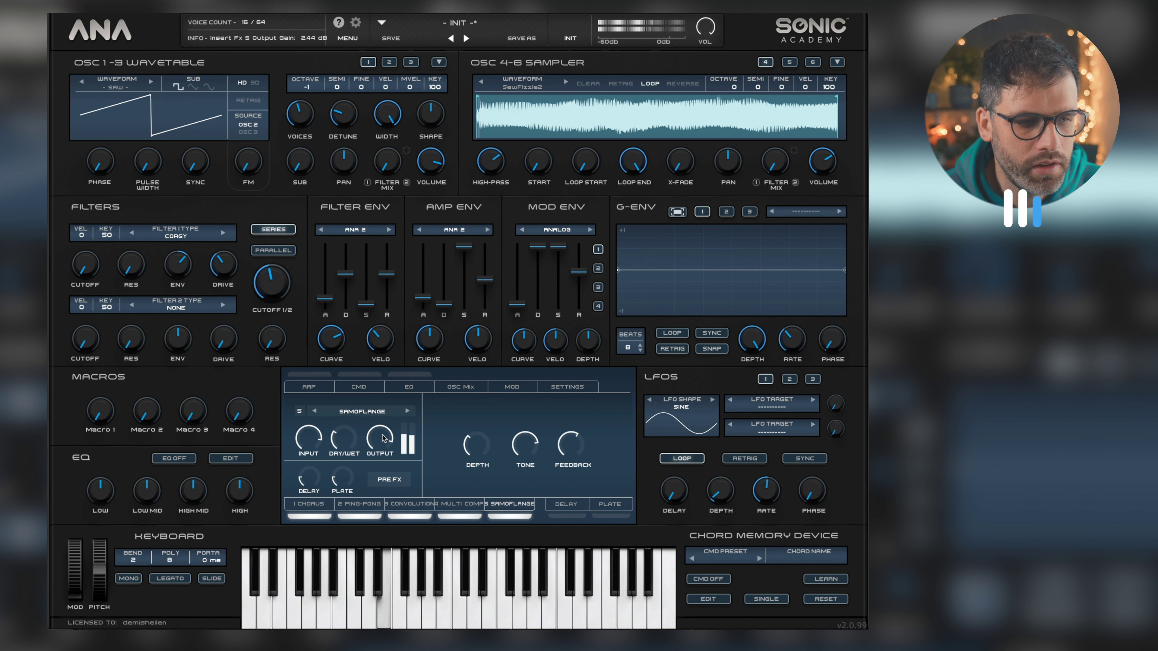
left_click(511, 516)
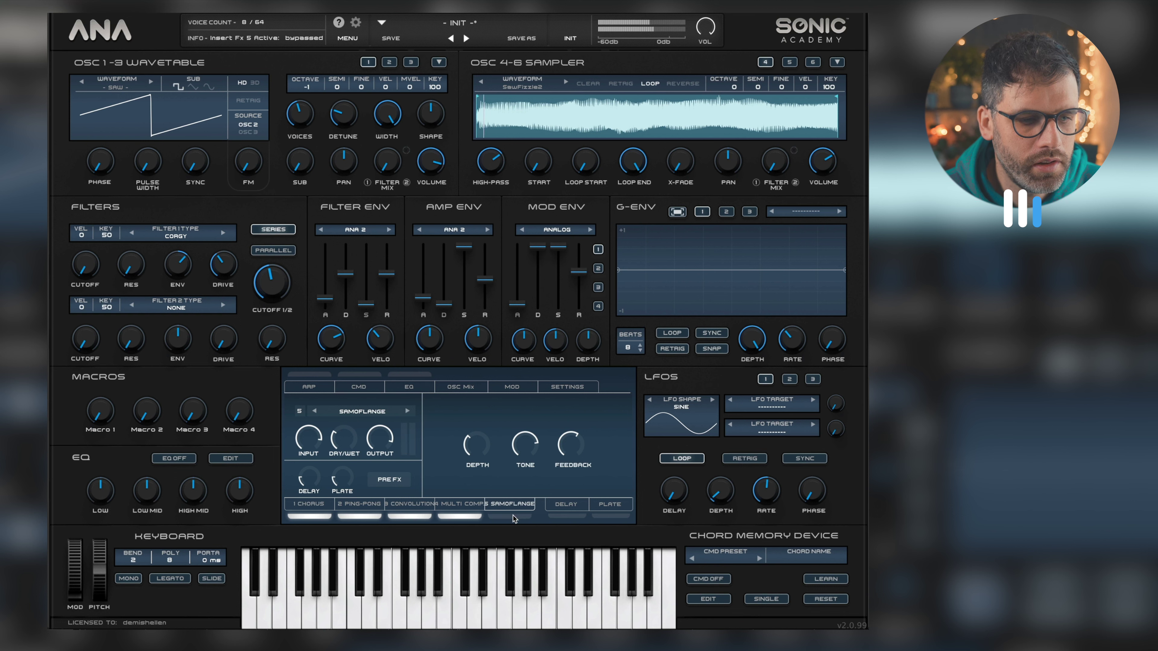
left_click(510, 516)
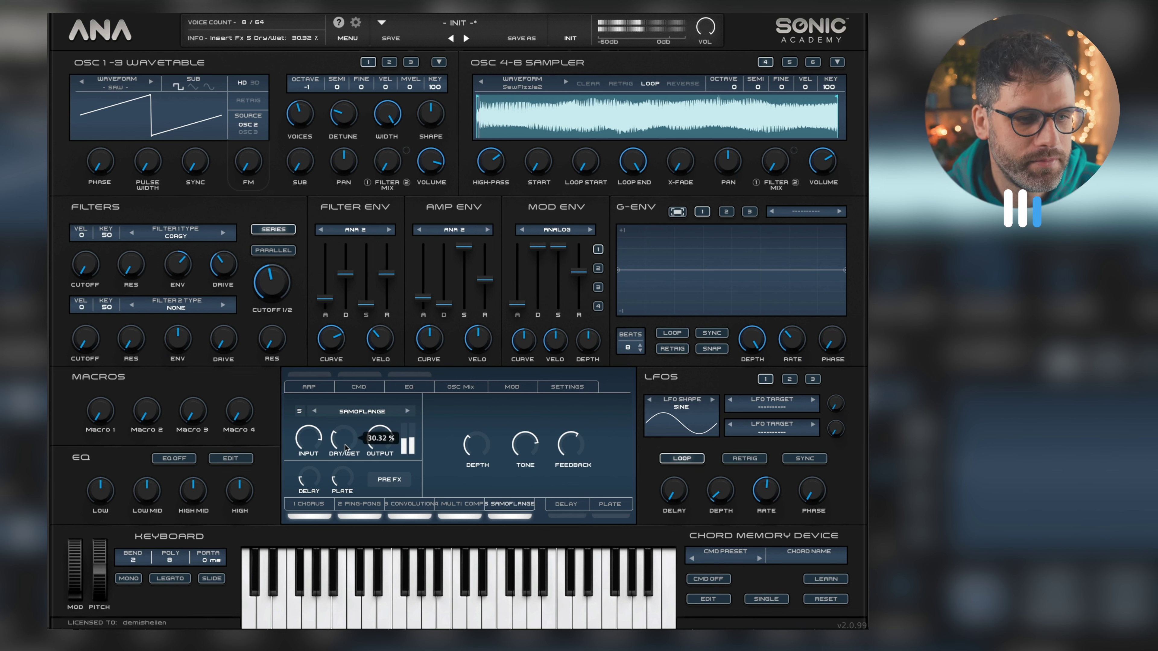
Set the Samoflange's dry/wet mix to about 44% and compare the sound with the effect bypassed and active
left_click_drag(355, 447, 346, 525)
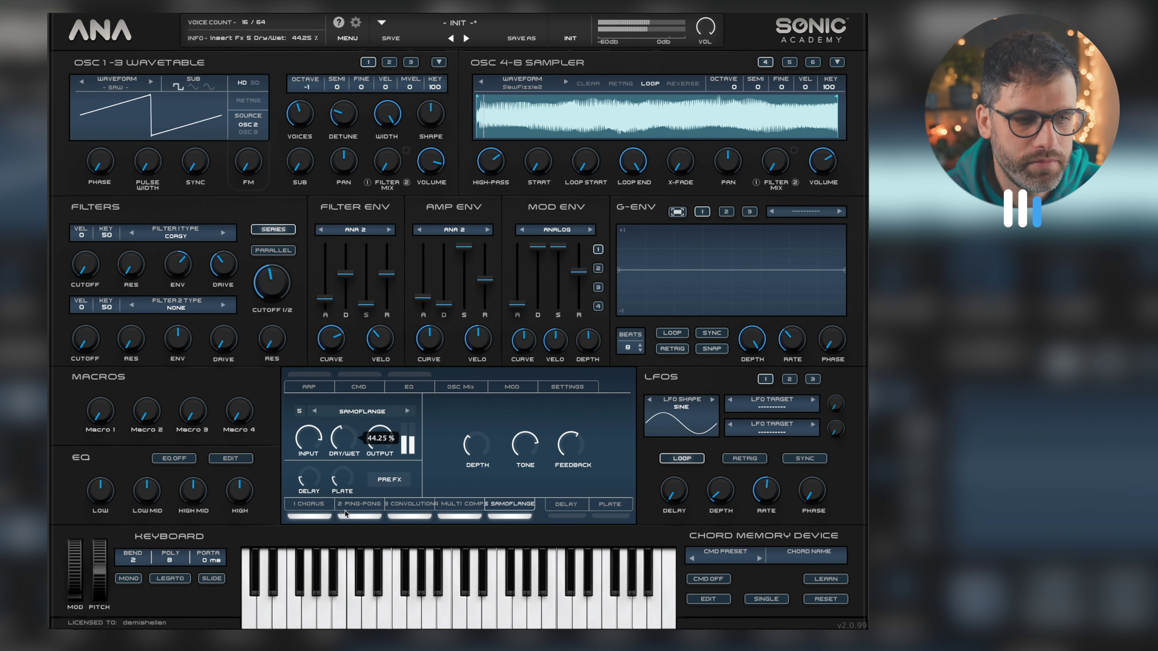
left_click(504, 517)
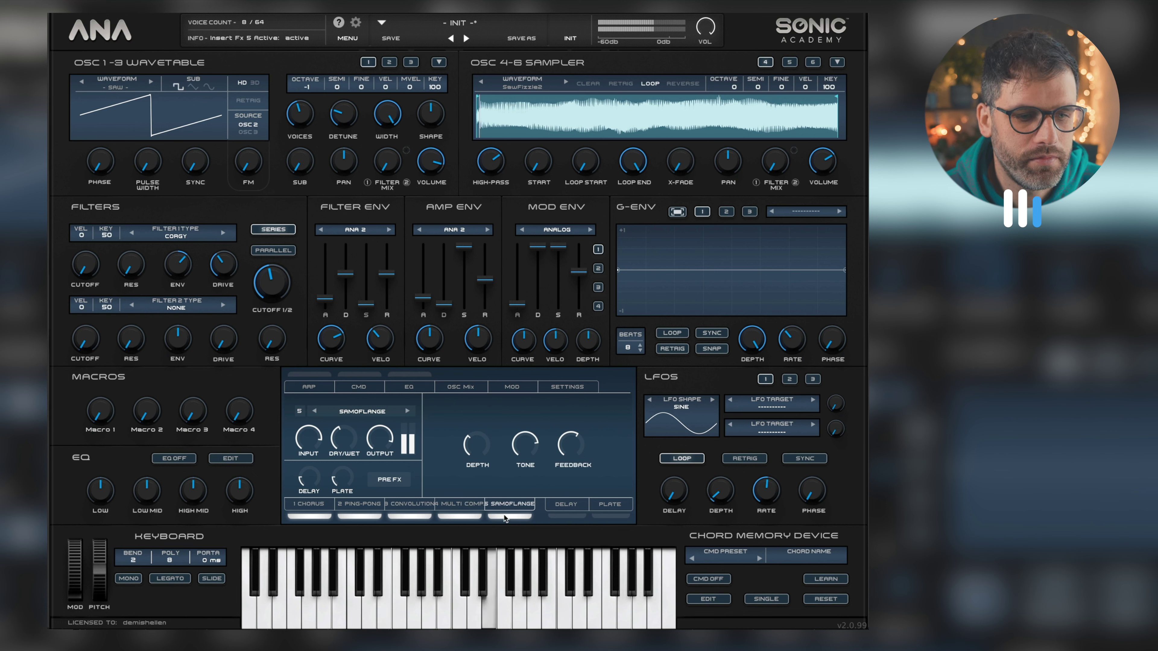
left_click(504, 515)
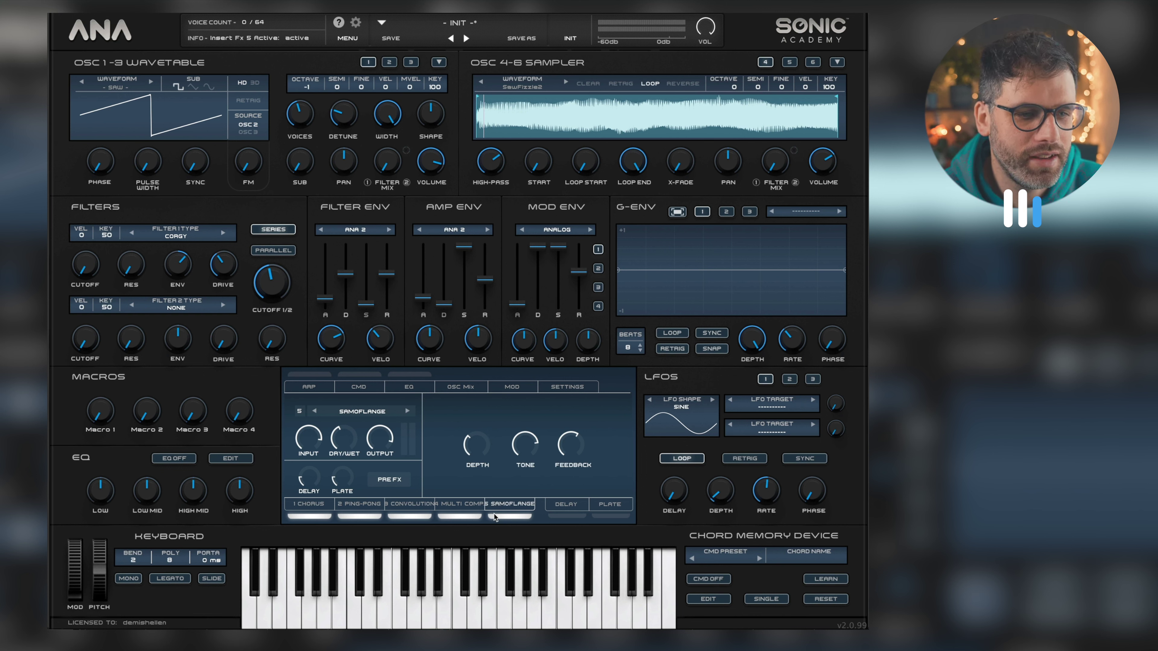
Cut the synth EQ's low band to -15.0 dB and adjust that band's frequency
left_click(405, 391)
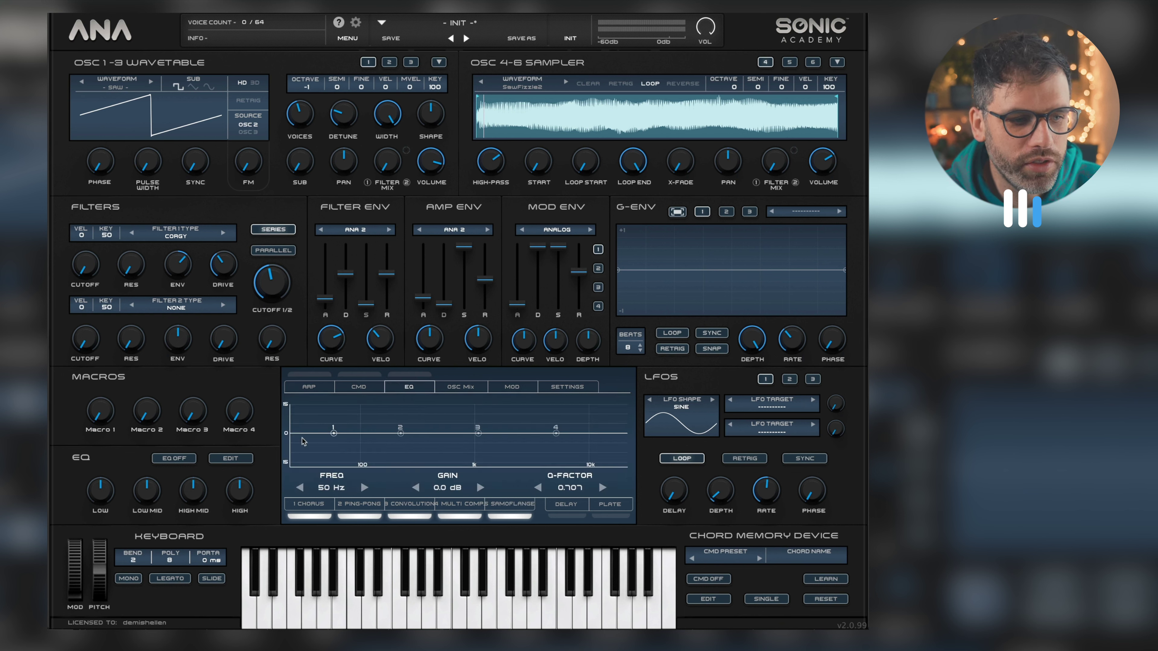
left_click_drag(100, 490, 103, 604)
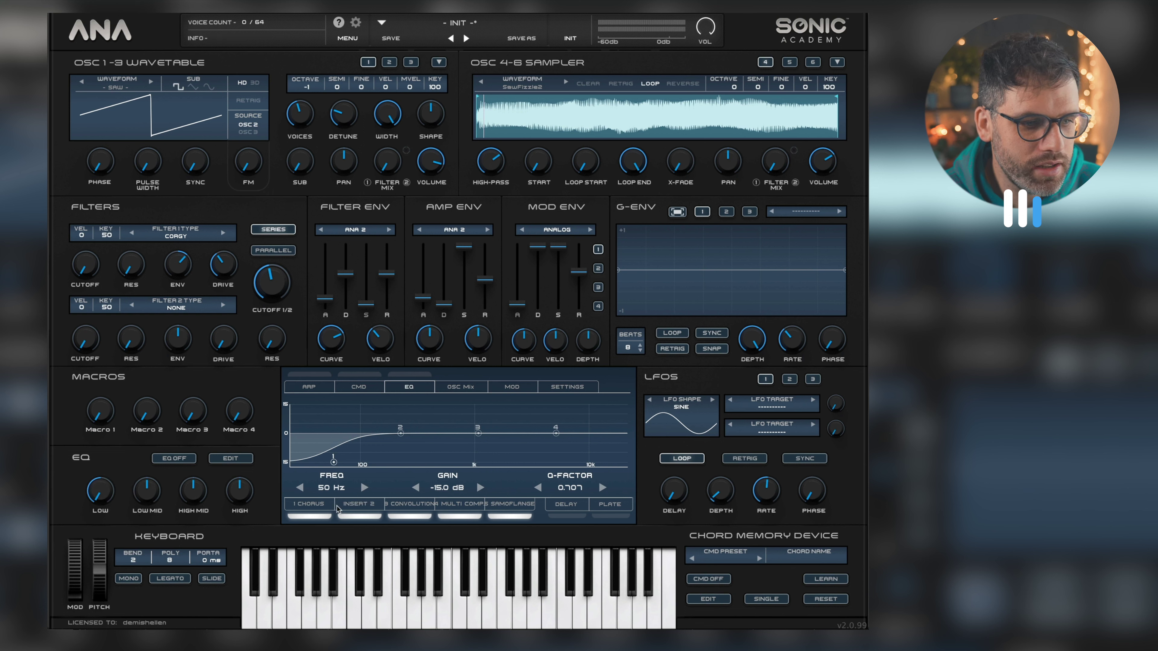
left_click_drag(323, 491, 349, 509)
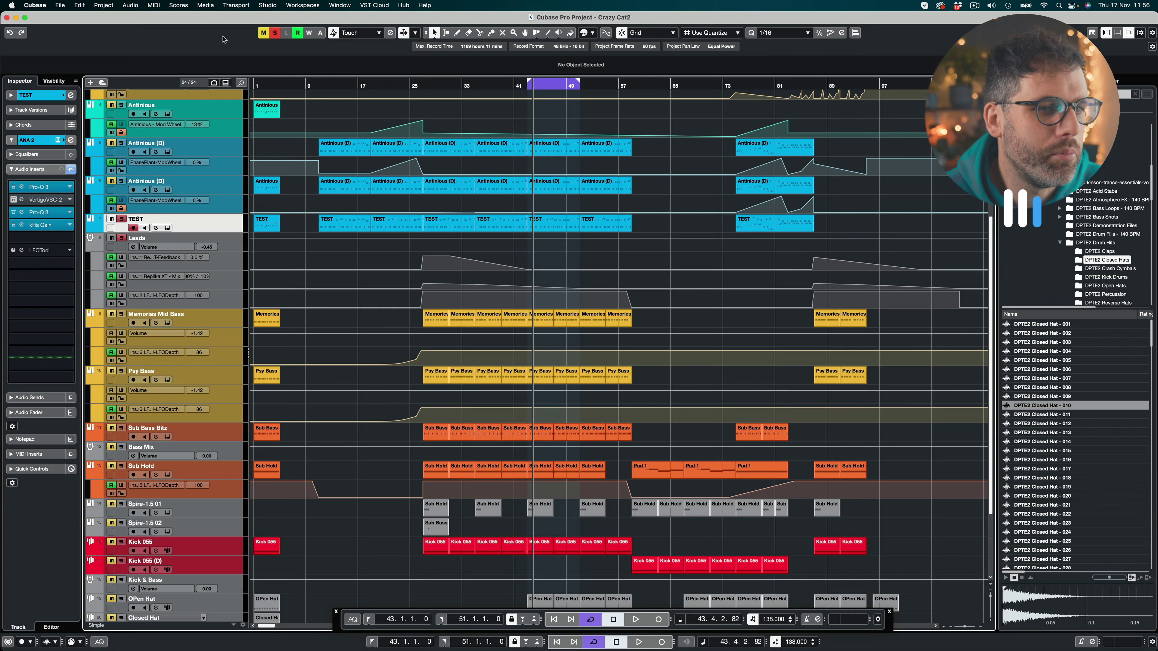
Switch to the Cubase project, play the full mix from bar 19 with TEST unsoloed, try its mute toggle, and solo it again
left_click(379, 85)
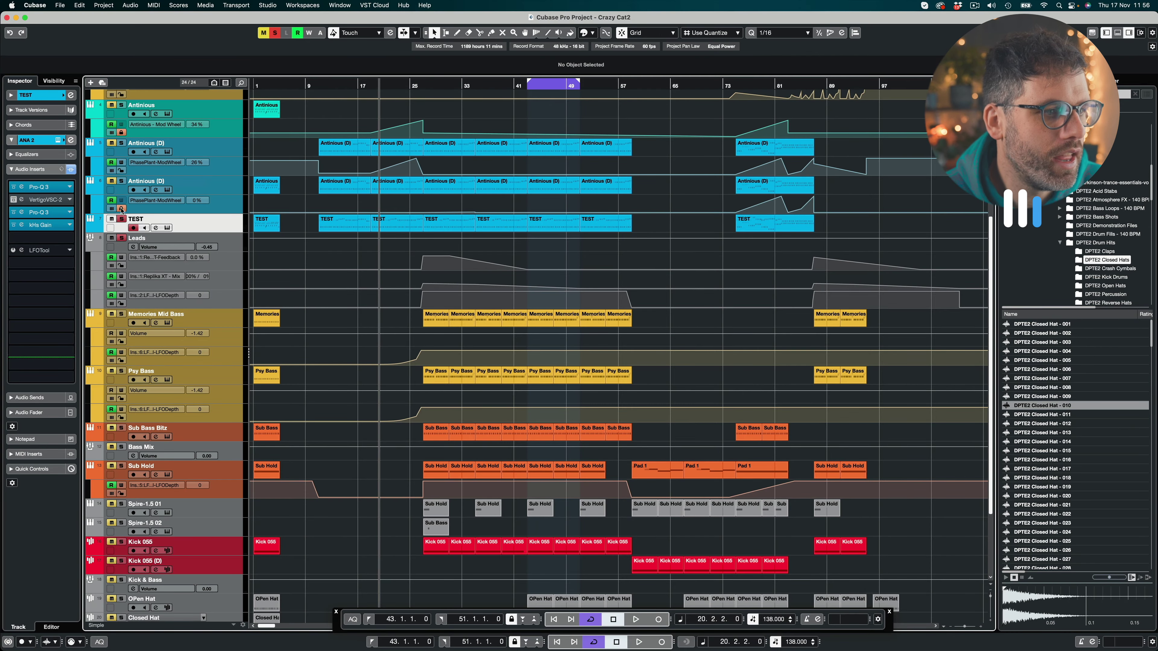
left_click(121, 219)
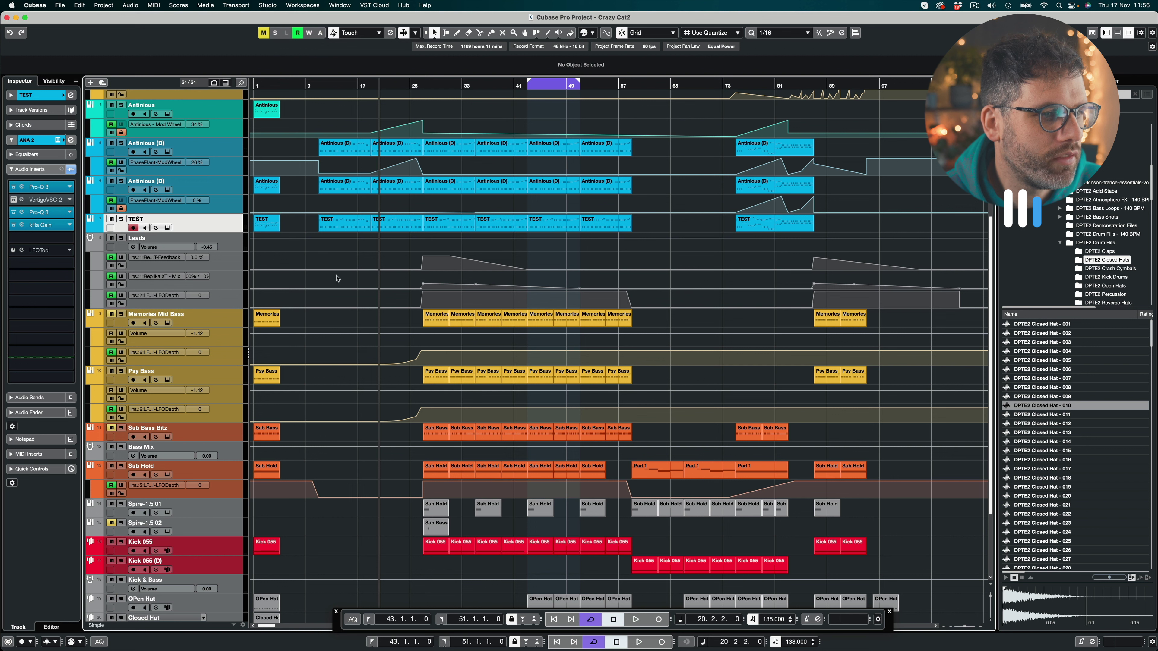
left_click(373, 86)
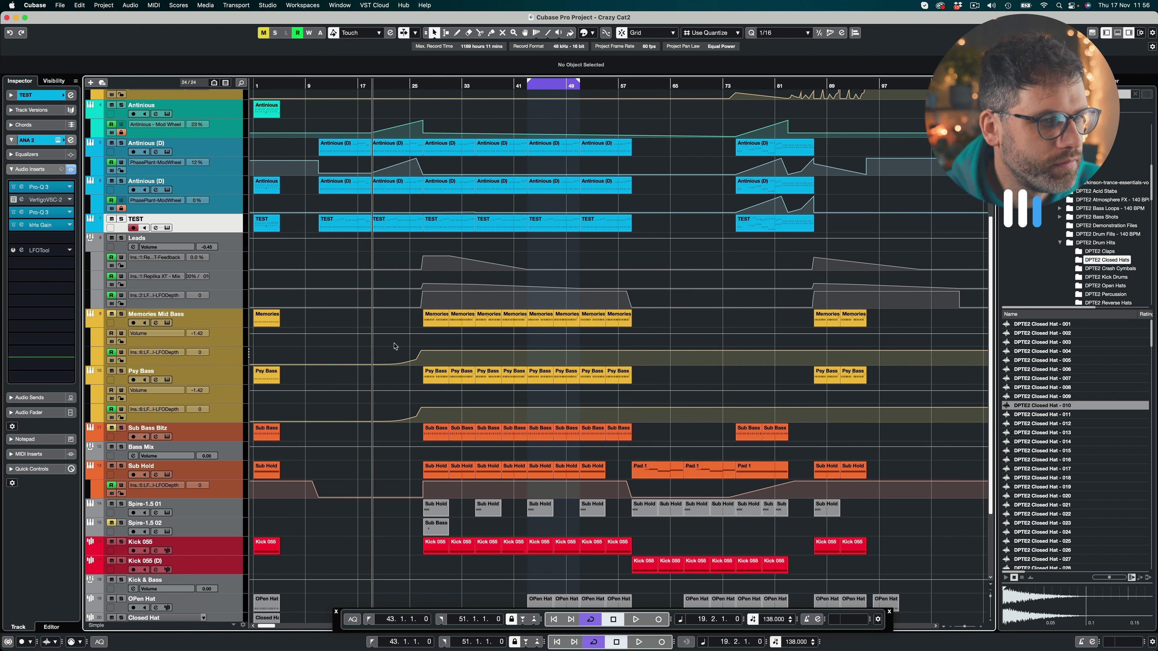
key("space")
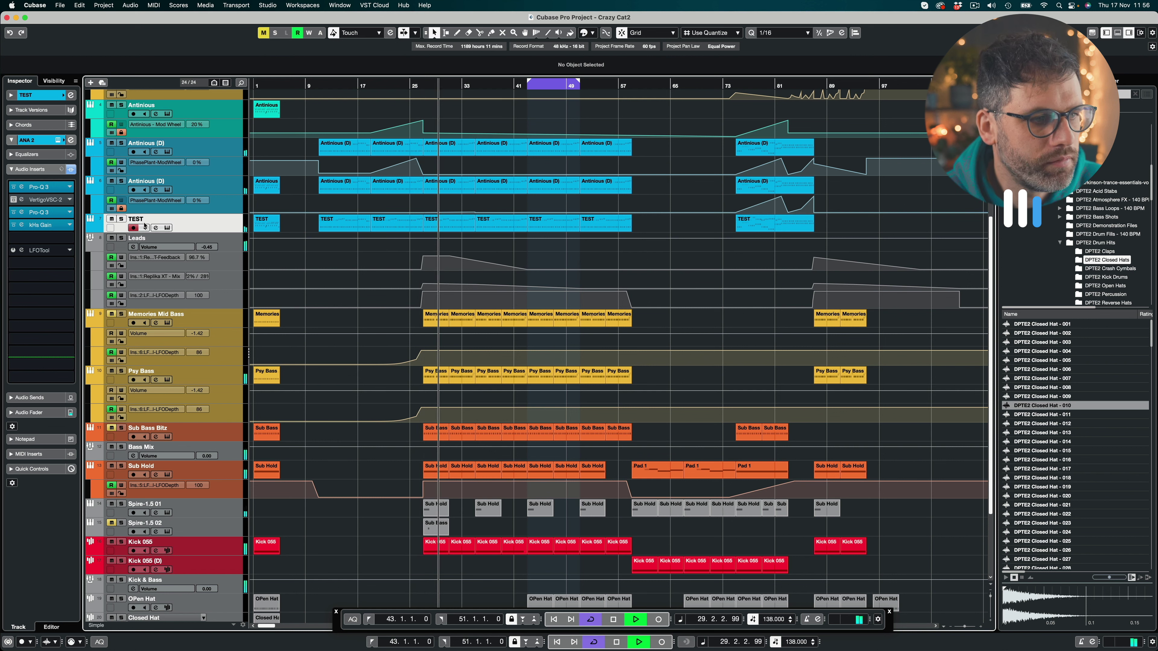
left_click(112, 220)
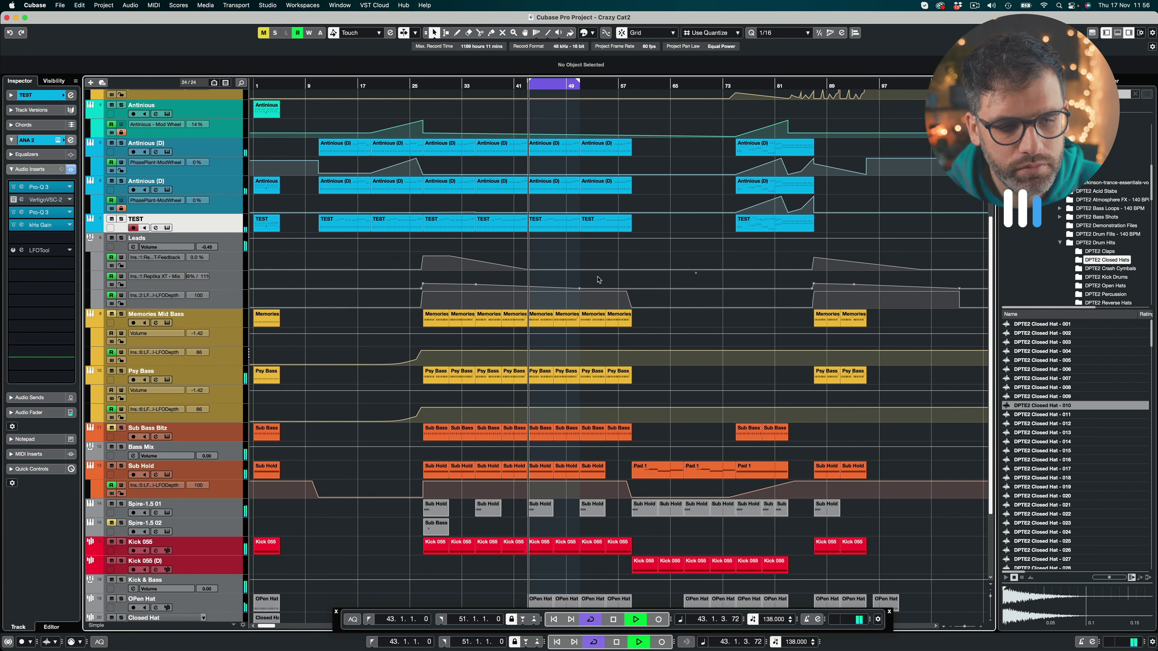
key("space")
key("s")
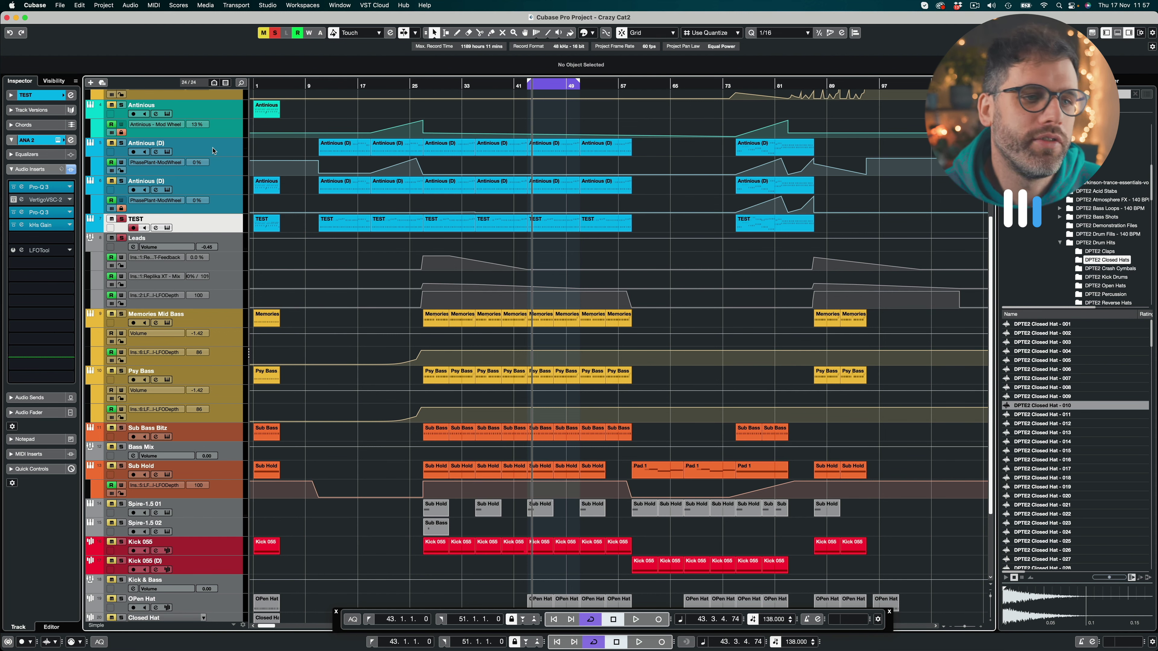
Move the Memories track down the track list to sit directly above the Antinious track
scroll(393, 178, "up", 3)
left_click(208, 209)
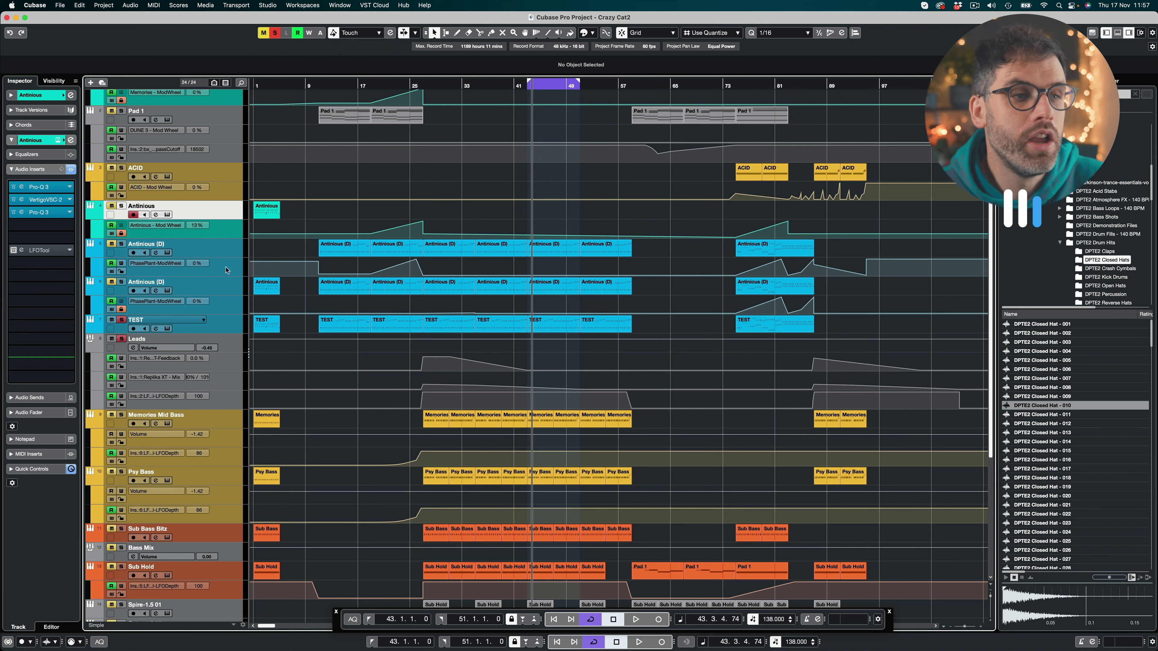
scroll(263, 144, "up", 2)
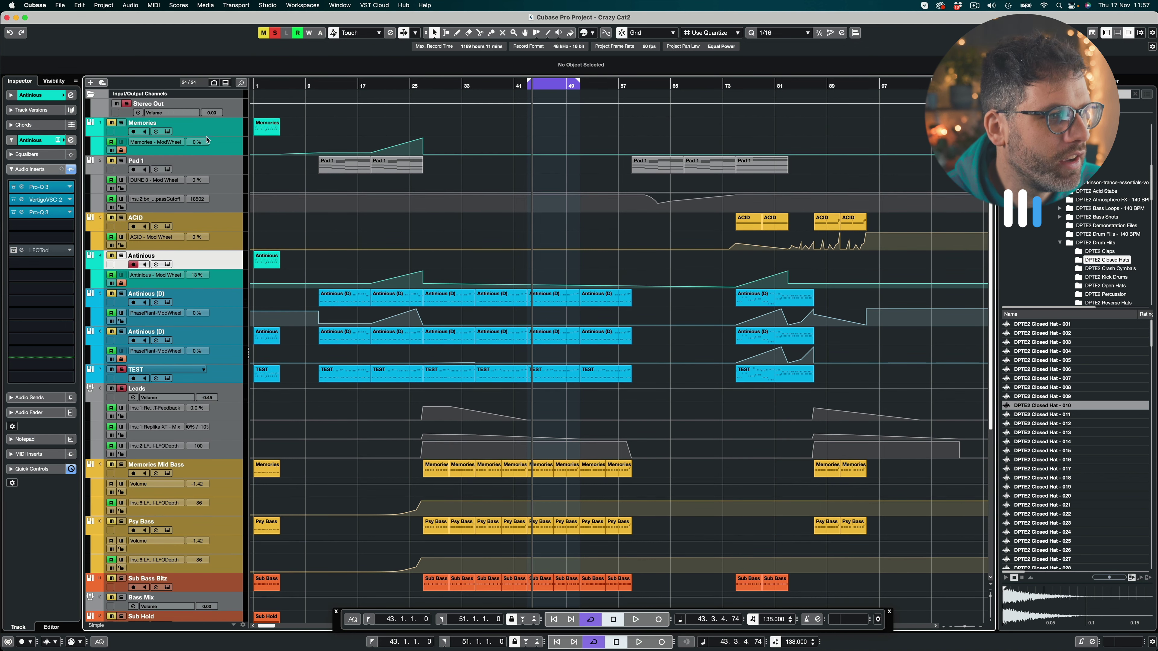
left_click(246, 127)
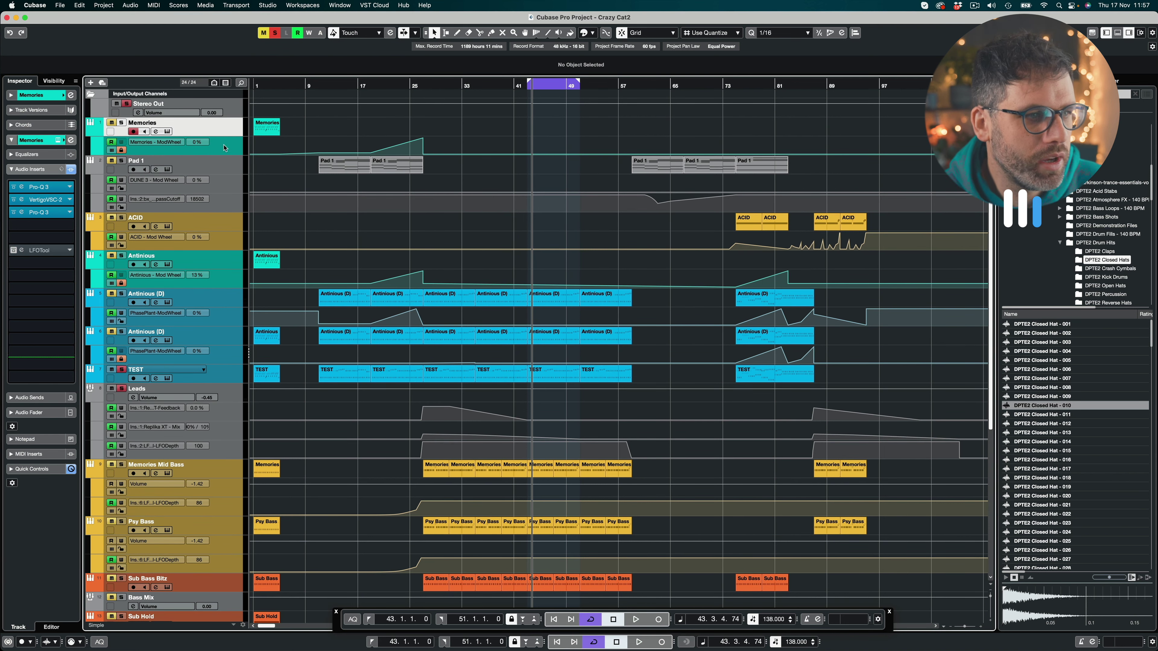
left_click_drag(224, 147, 225, 251)
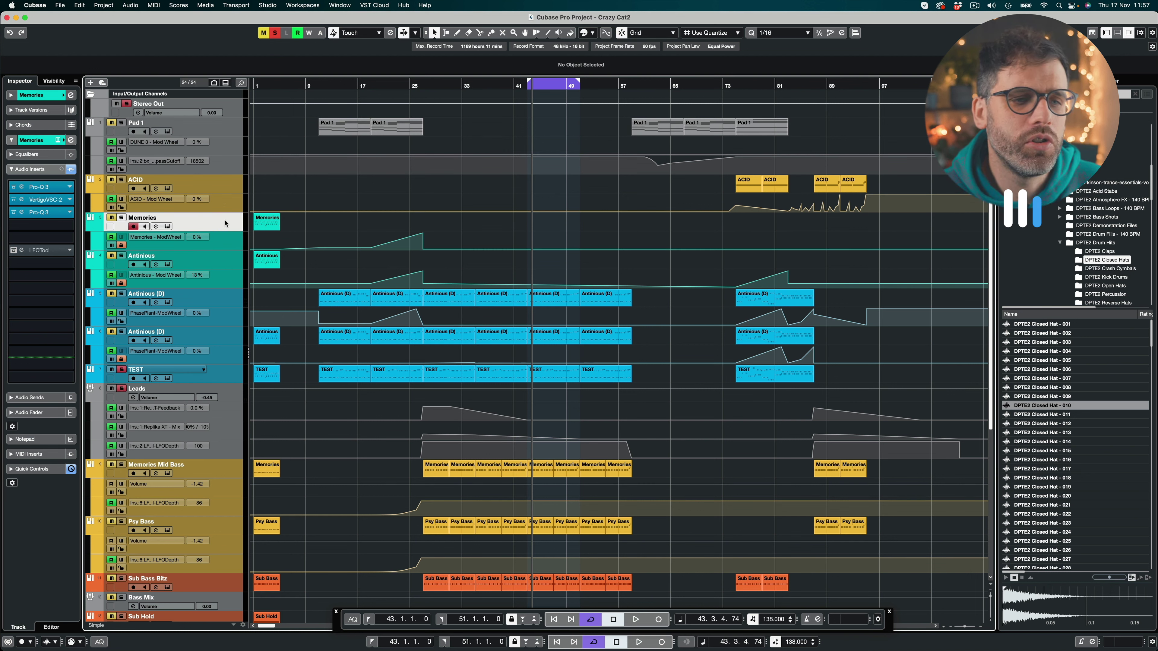
Select the TEST track and turn off its solo
scroll(543, 233, "down", 3)
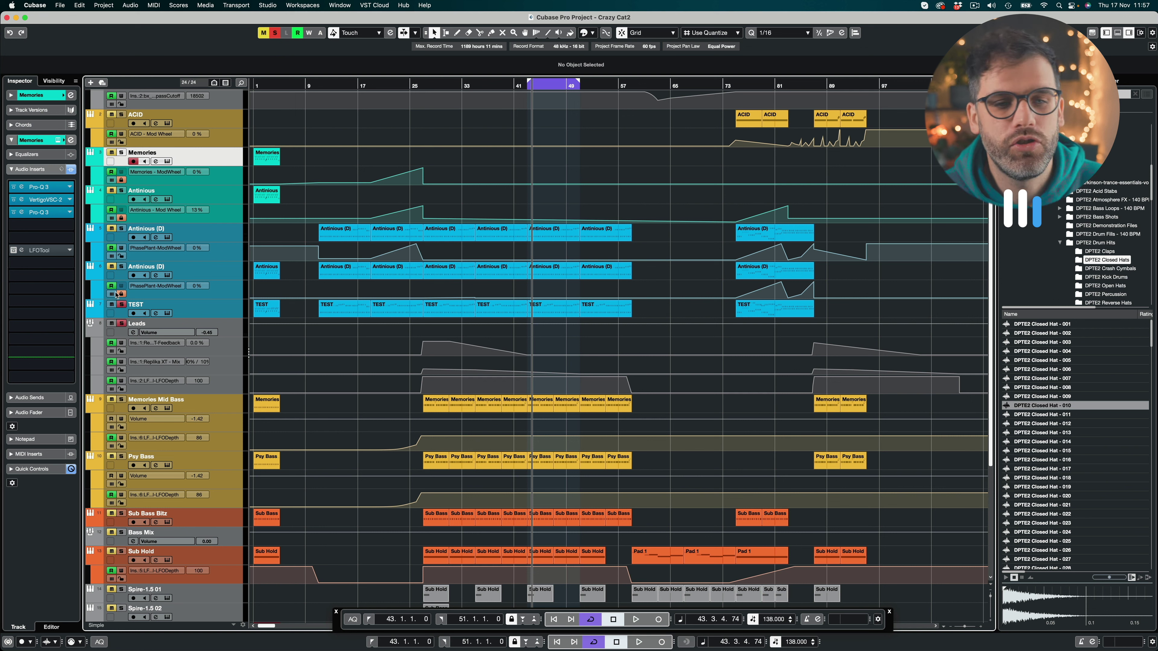
left_click(197, 312)
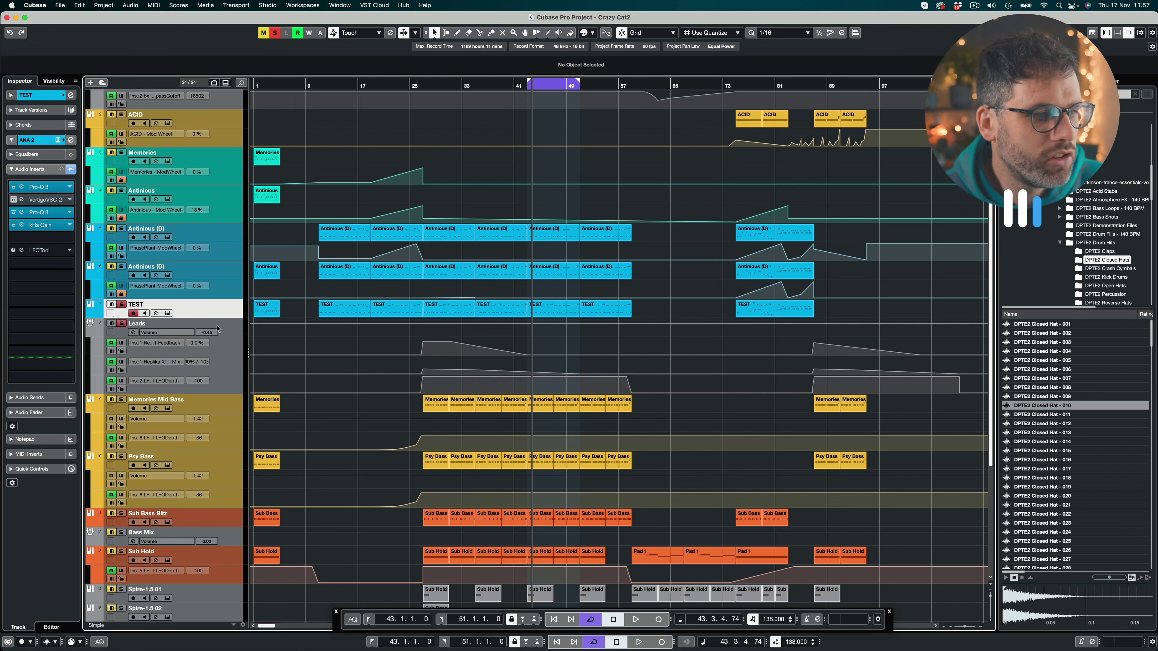
left_click(118, 305)
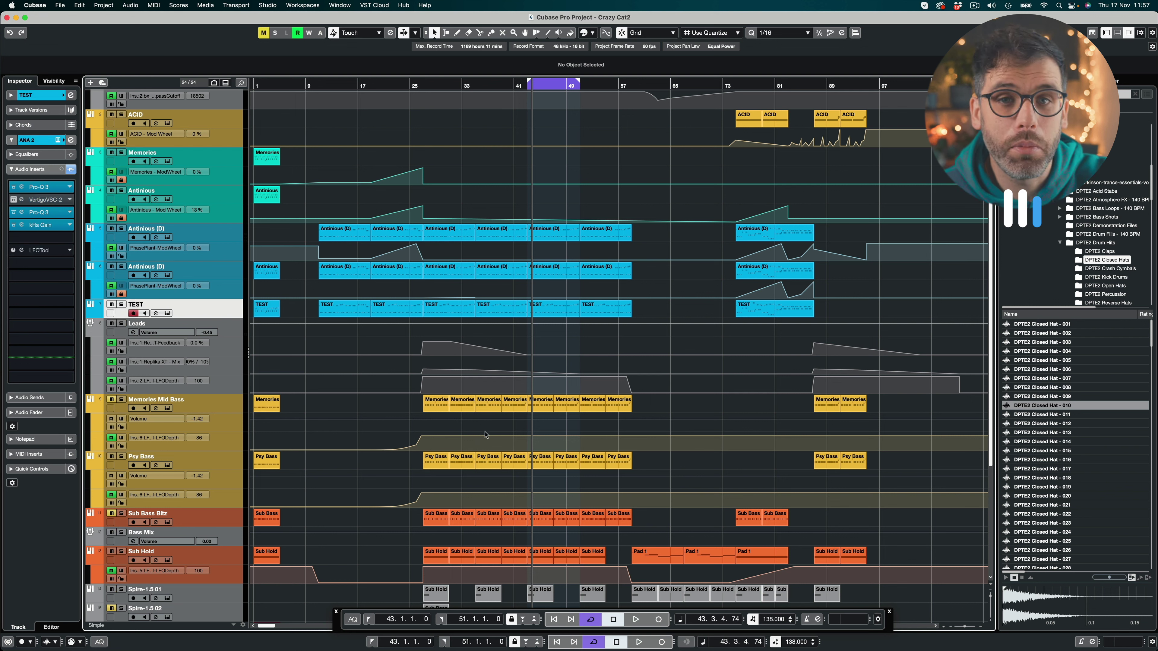